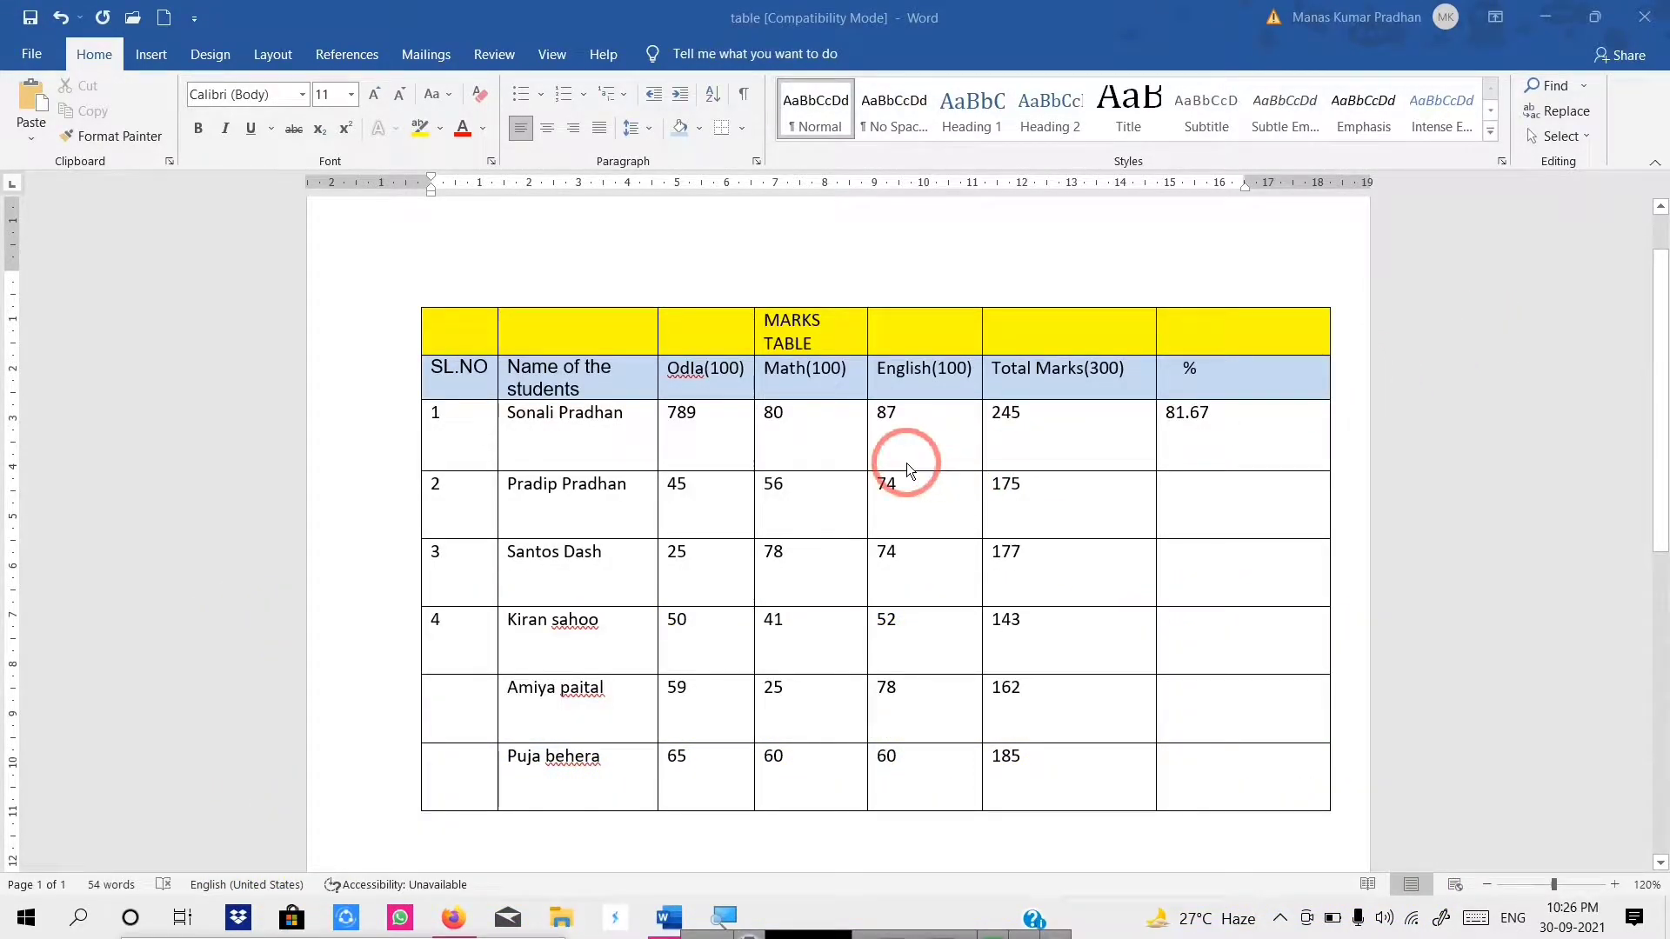
# Step: Select a cell in the marks table and show its Table Design, then Layout, ribbon tools
pyautogui.hotkey('alt', 'Tab')
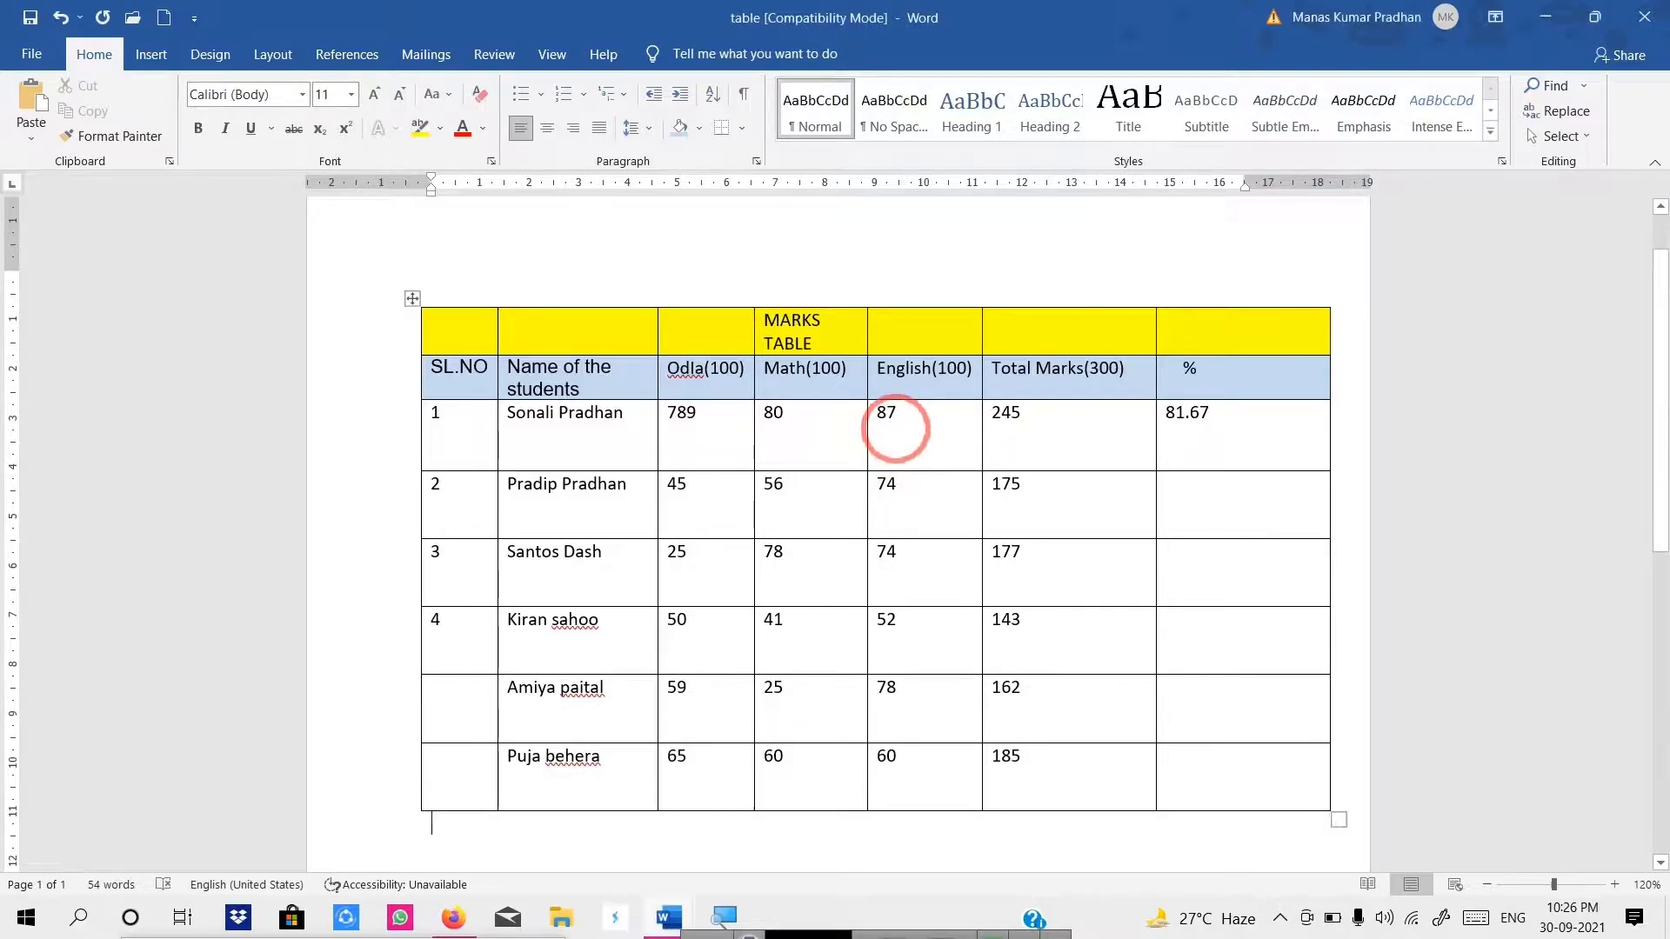
pyautogui.click(896, 429)
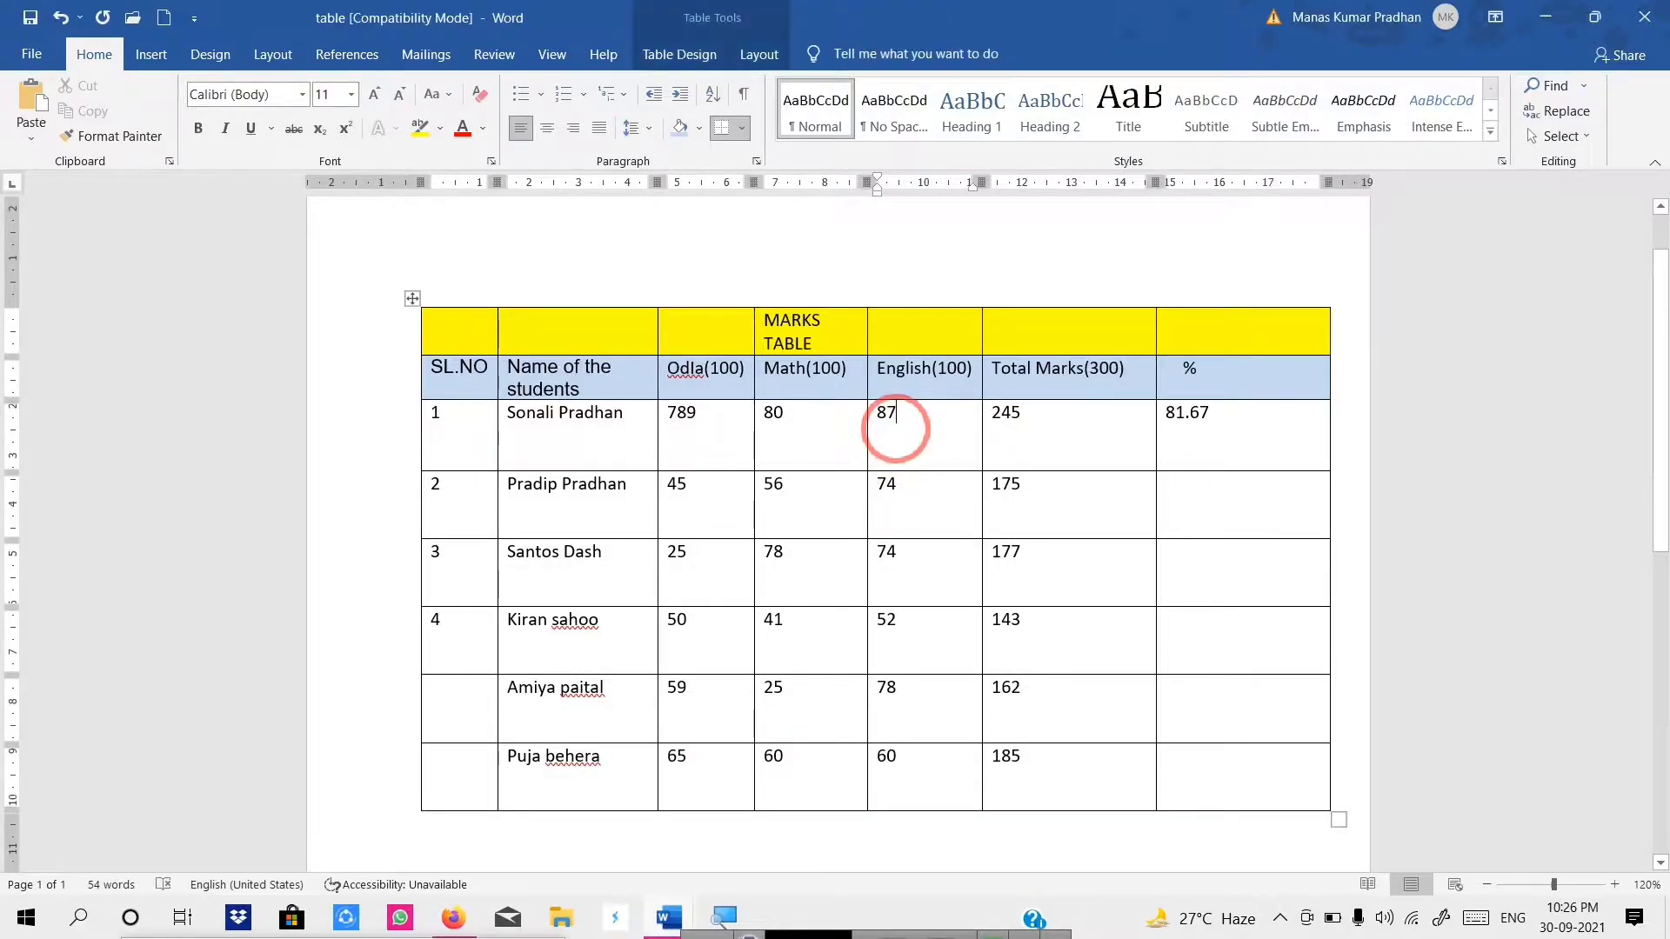
pyautogui.click(689, 56)
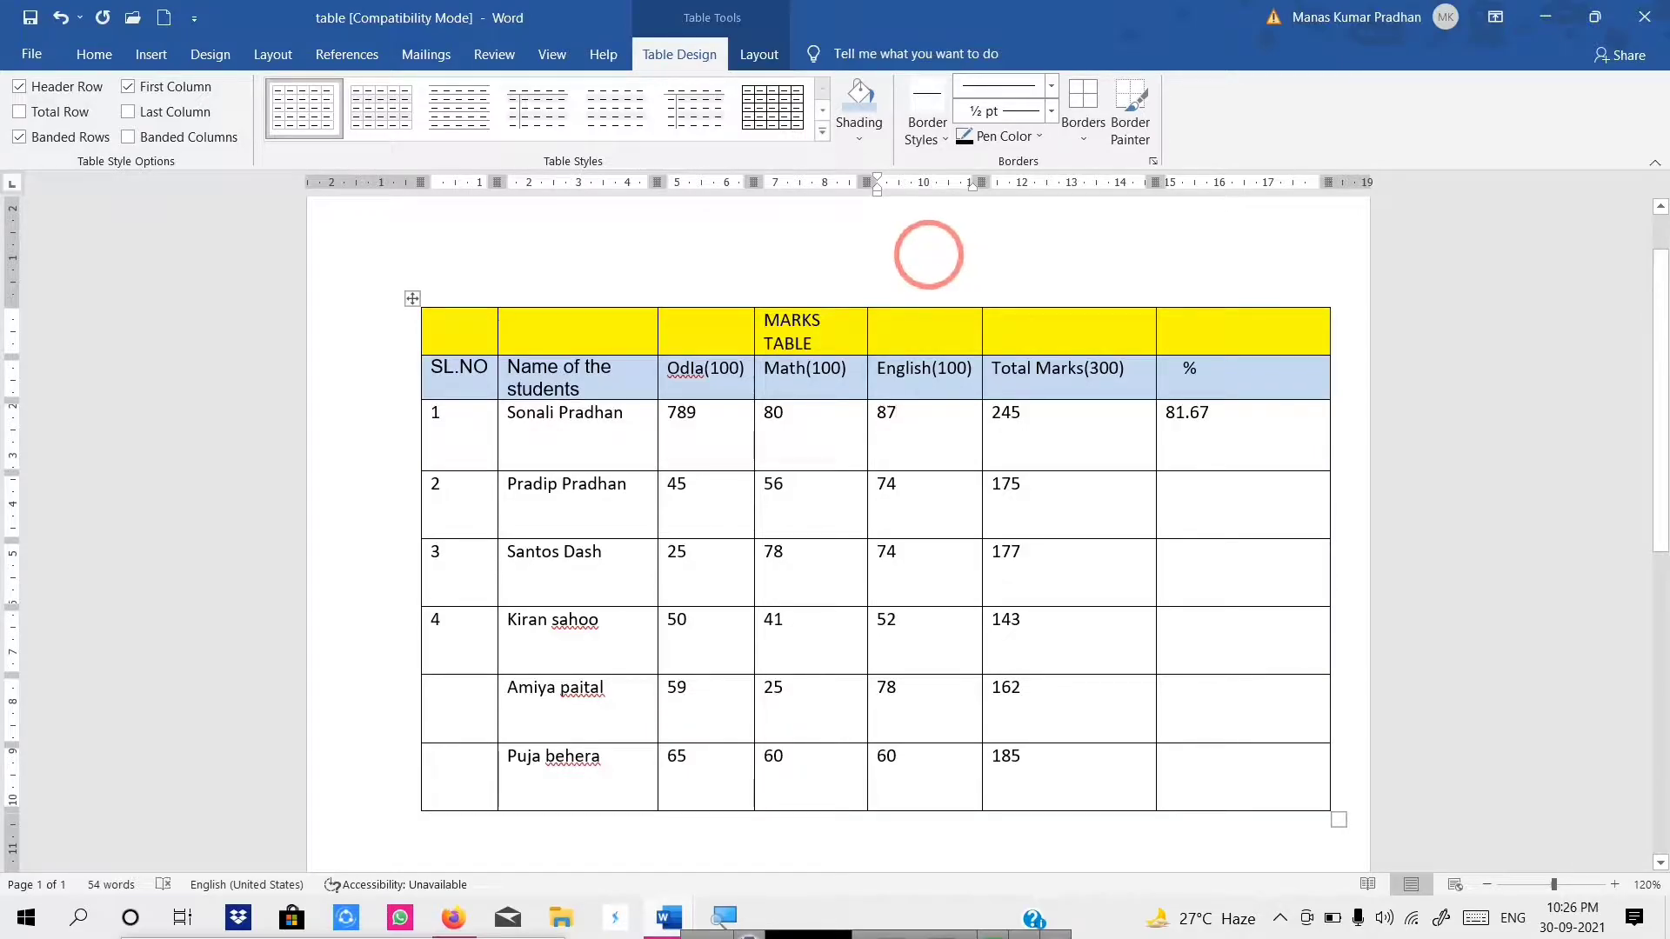
pyautogui.click(760, 54)
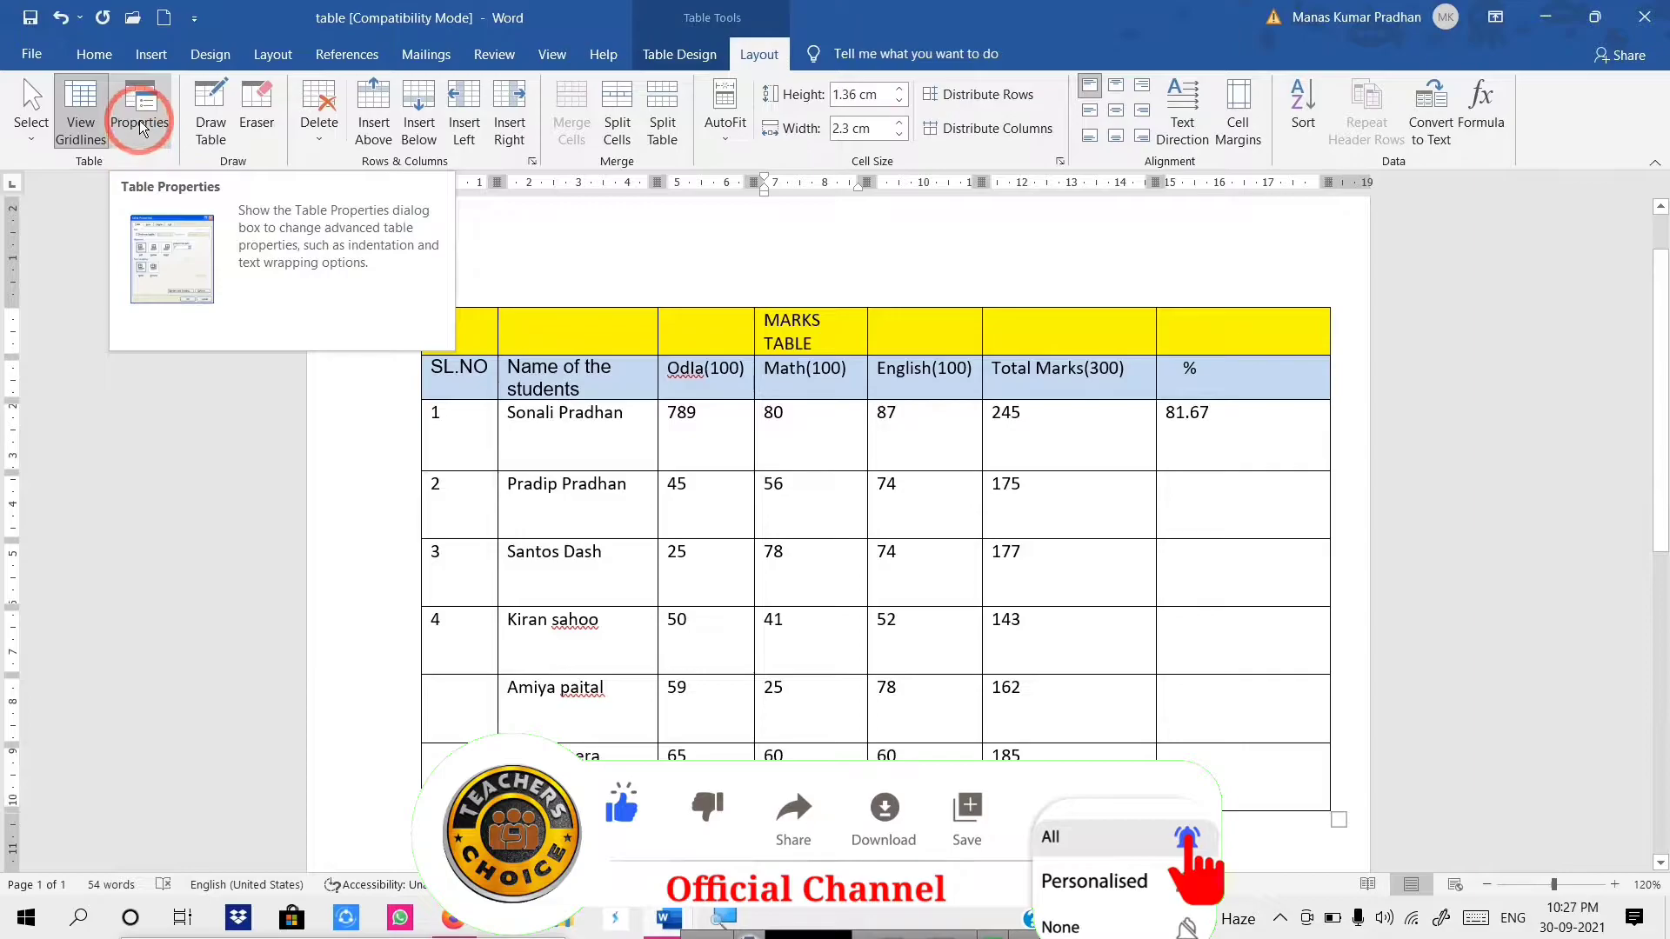
pyautogui.click(27, 146)
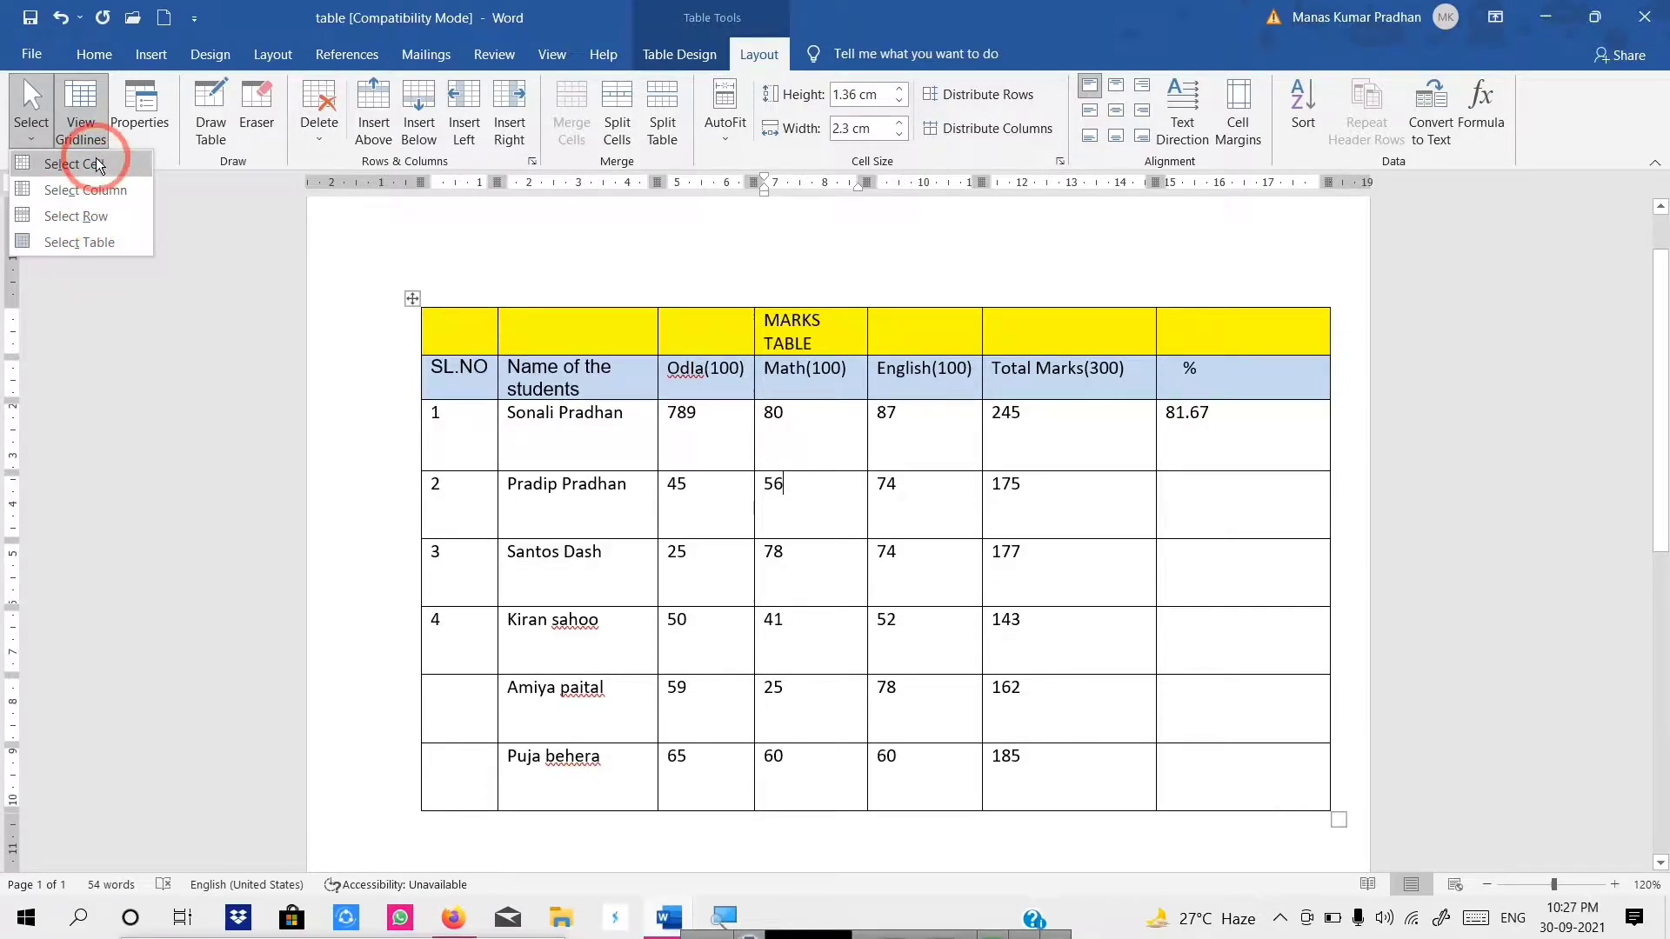
pyautogui.click(715, 479)
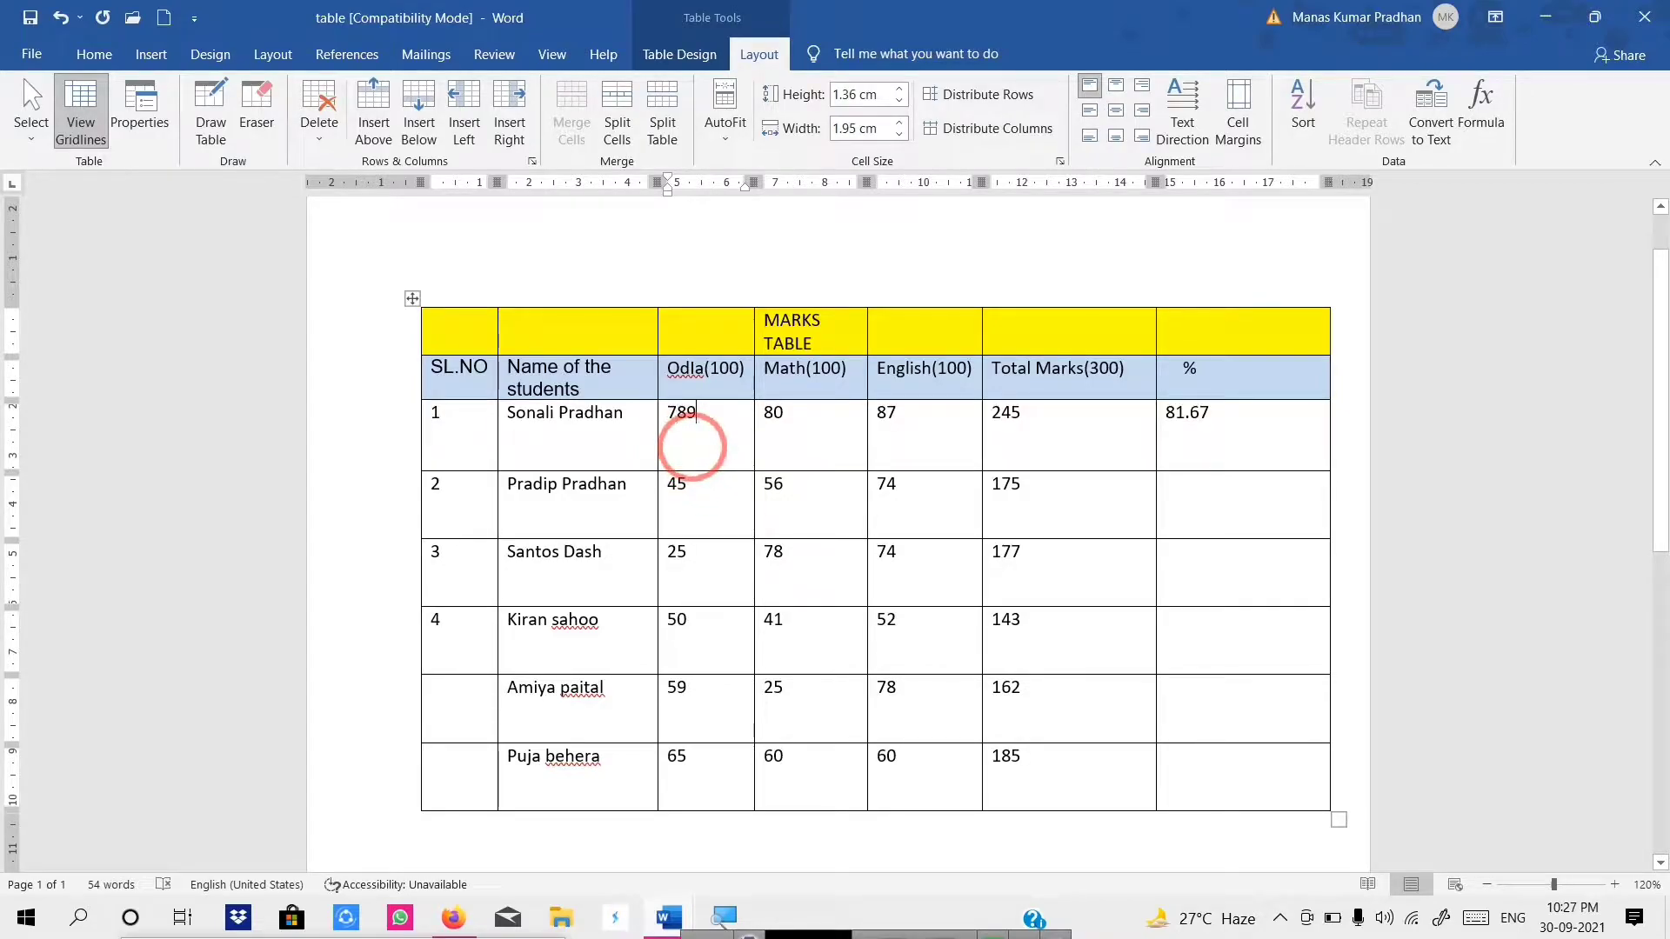
pyautogui.click(34, 138)
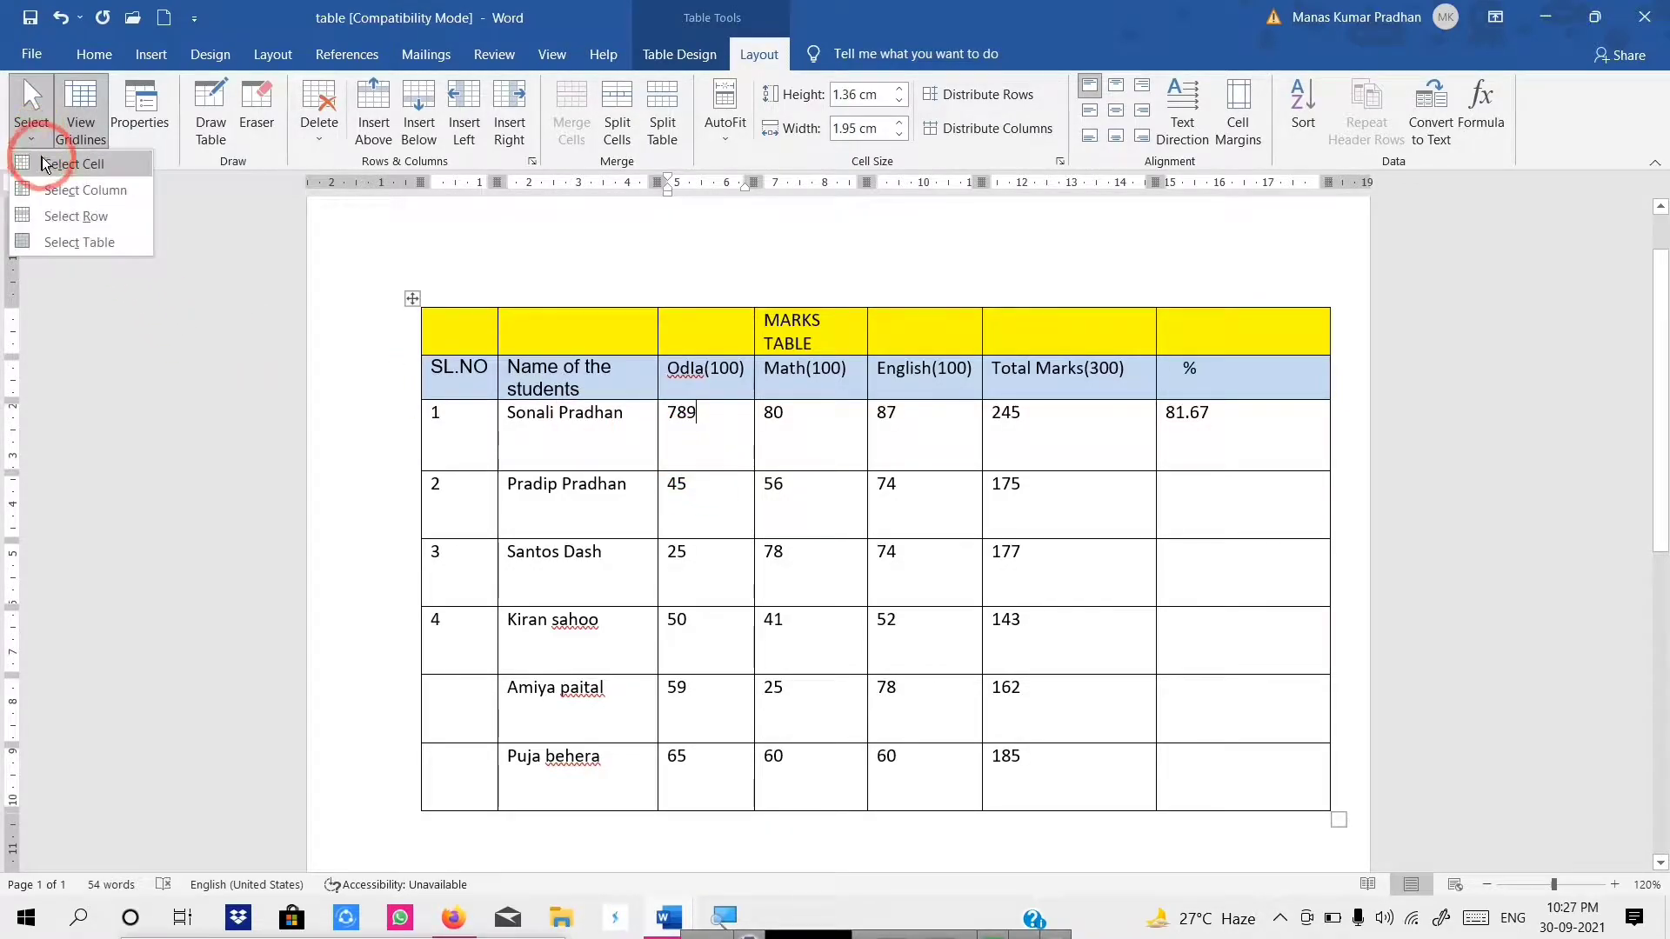
pyautogui.click(51, 163)
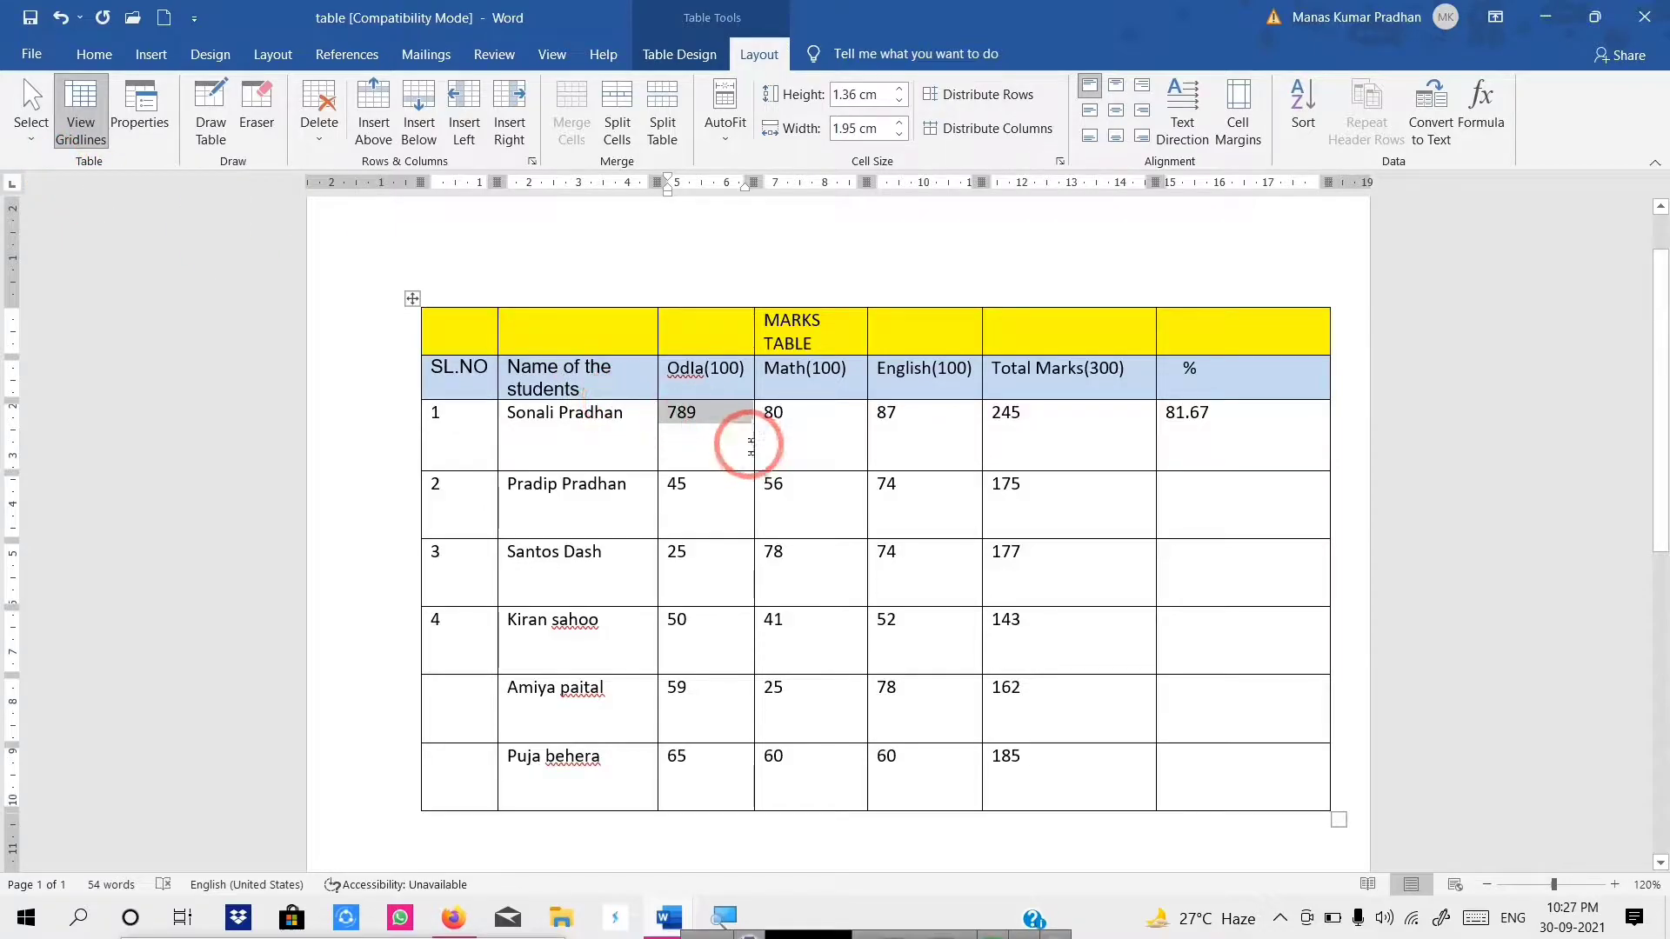
pyautogui.click(704, 439)
pyautogui.click(31, 135)
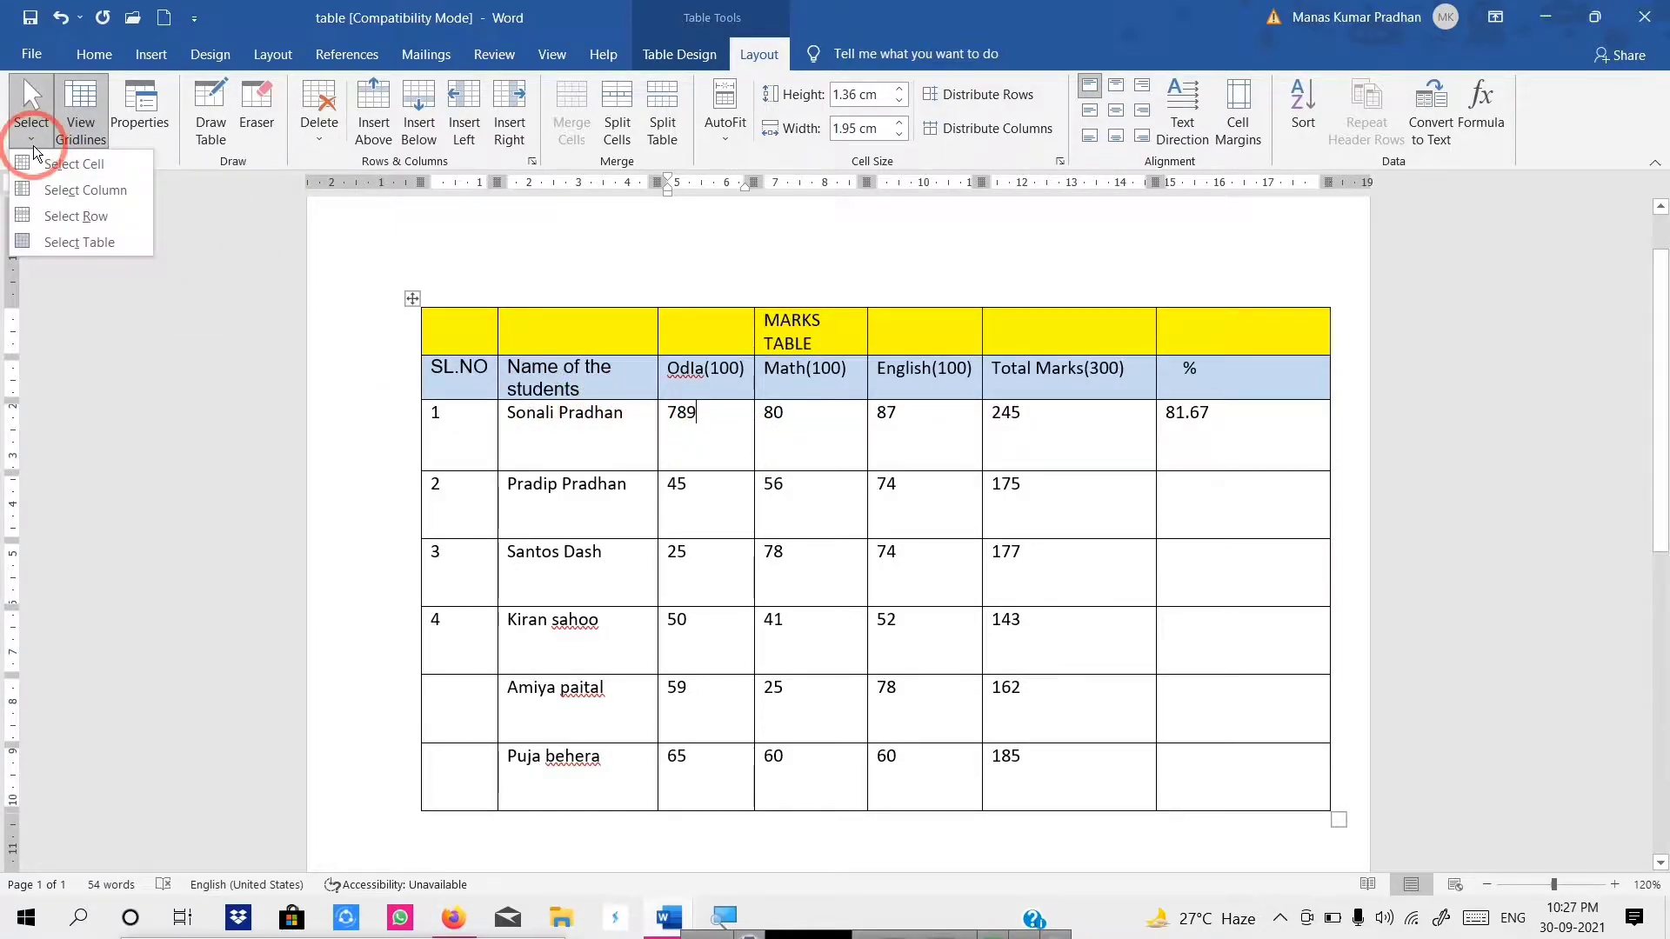
pyautogui.click(806, 416)
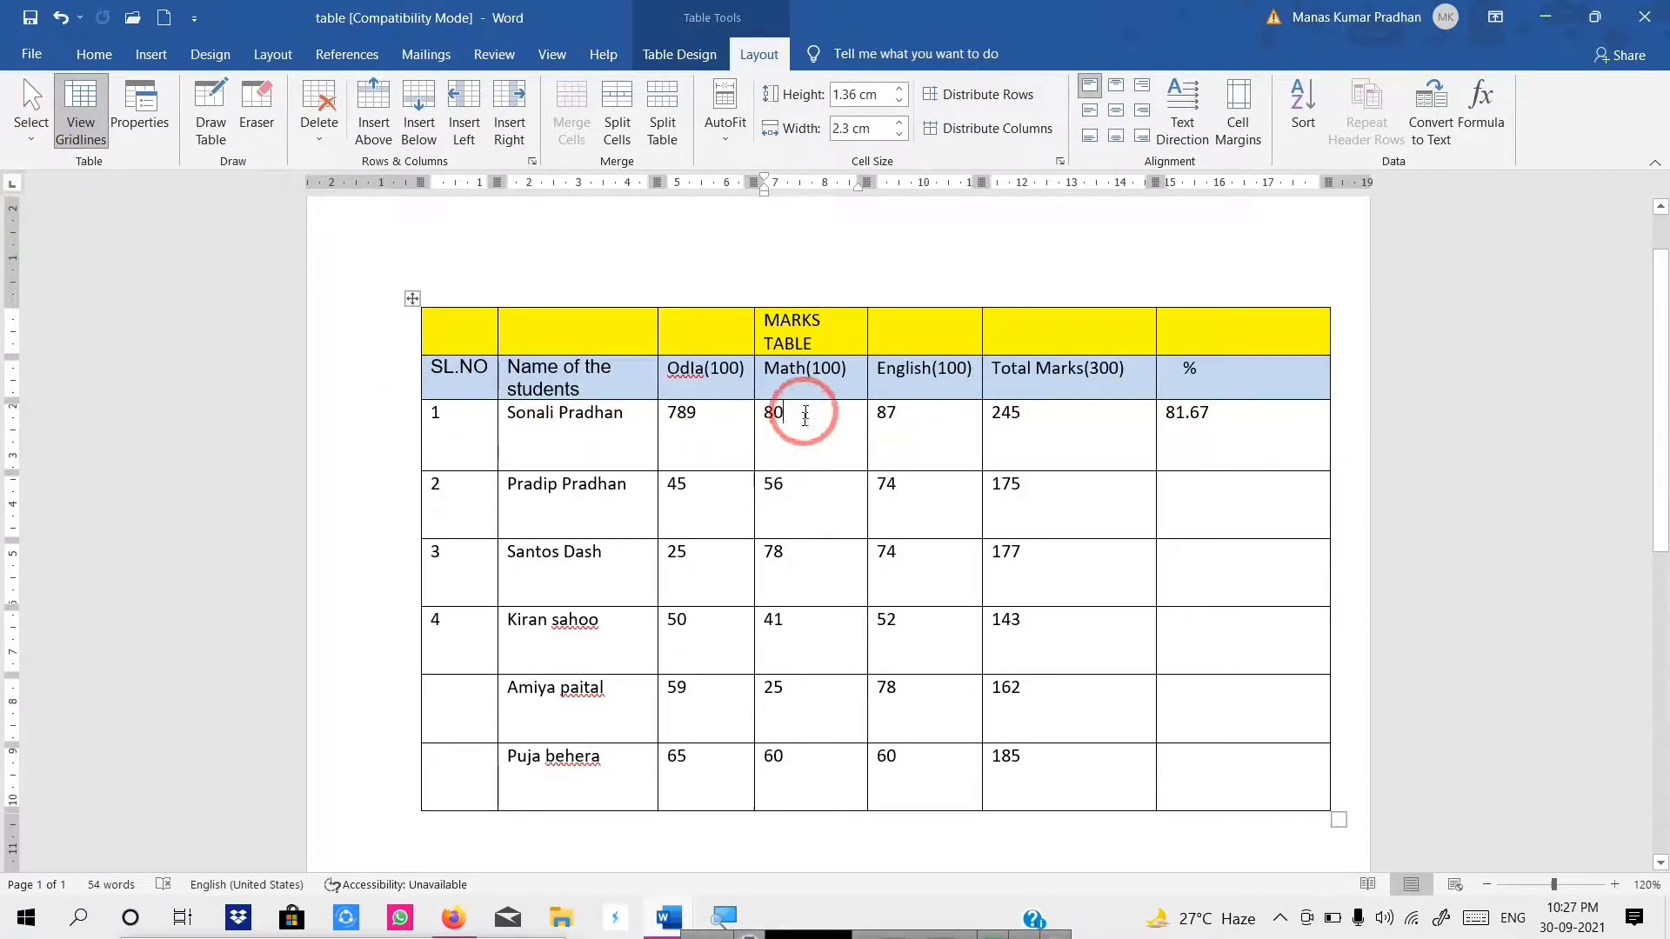
pyautogui.click(804, 433)
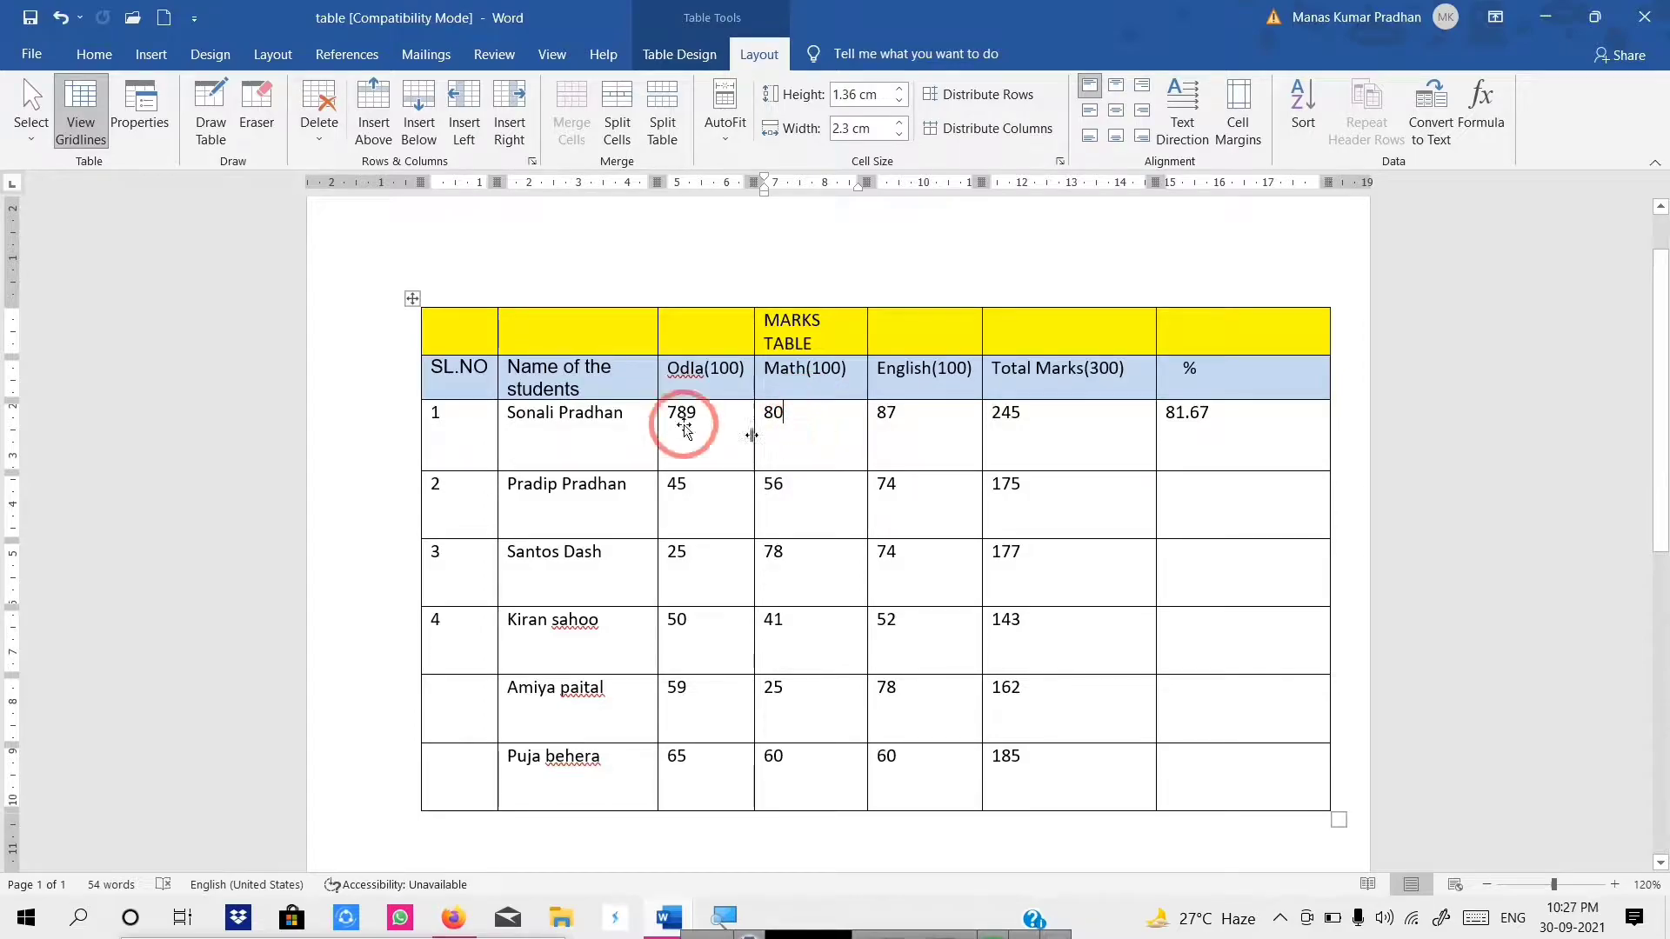
pyautogui.click(38, 139)
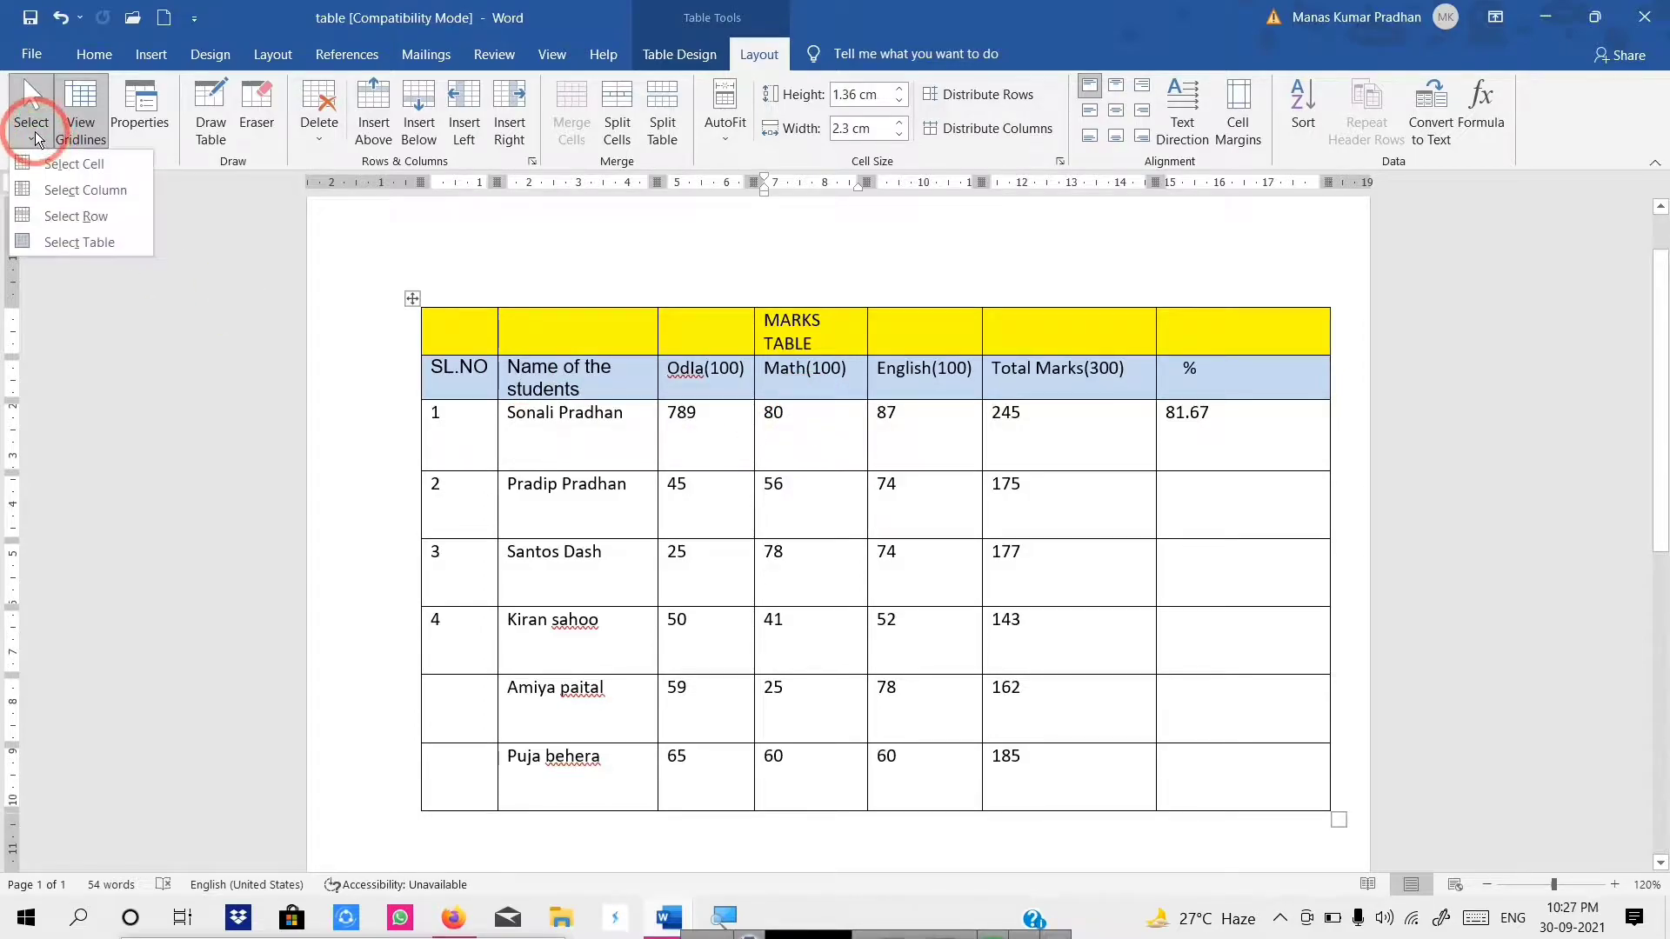
pyautogui.click(54, 192)
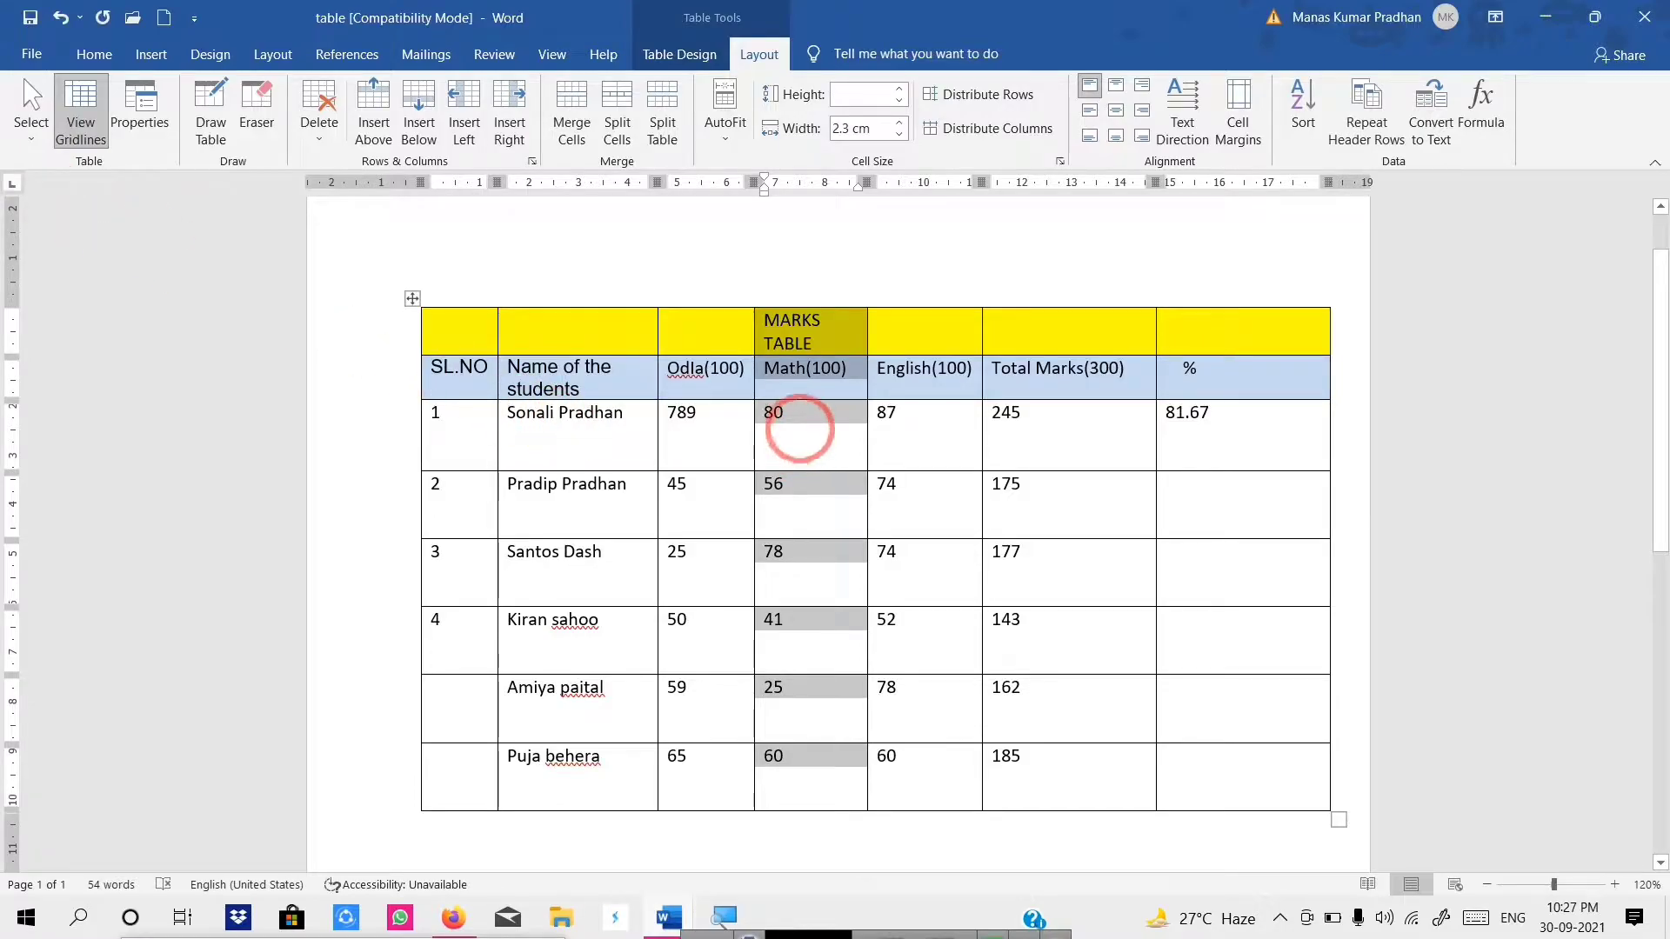
pyautogui.click(607, 487)
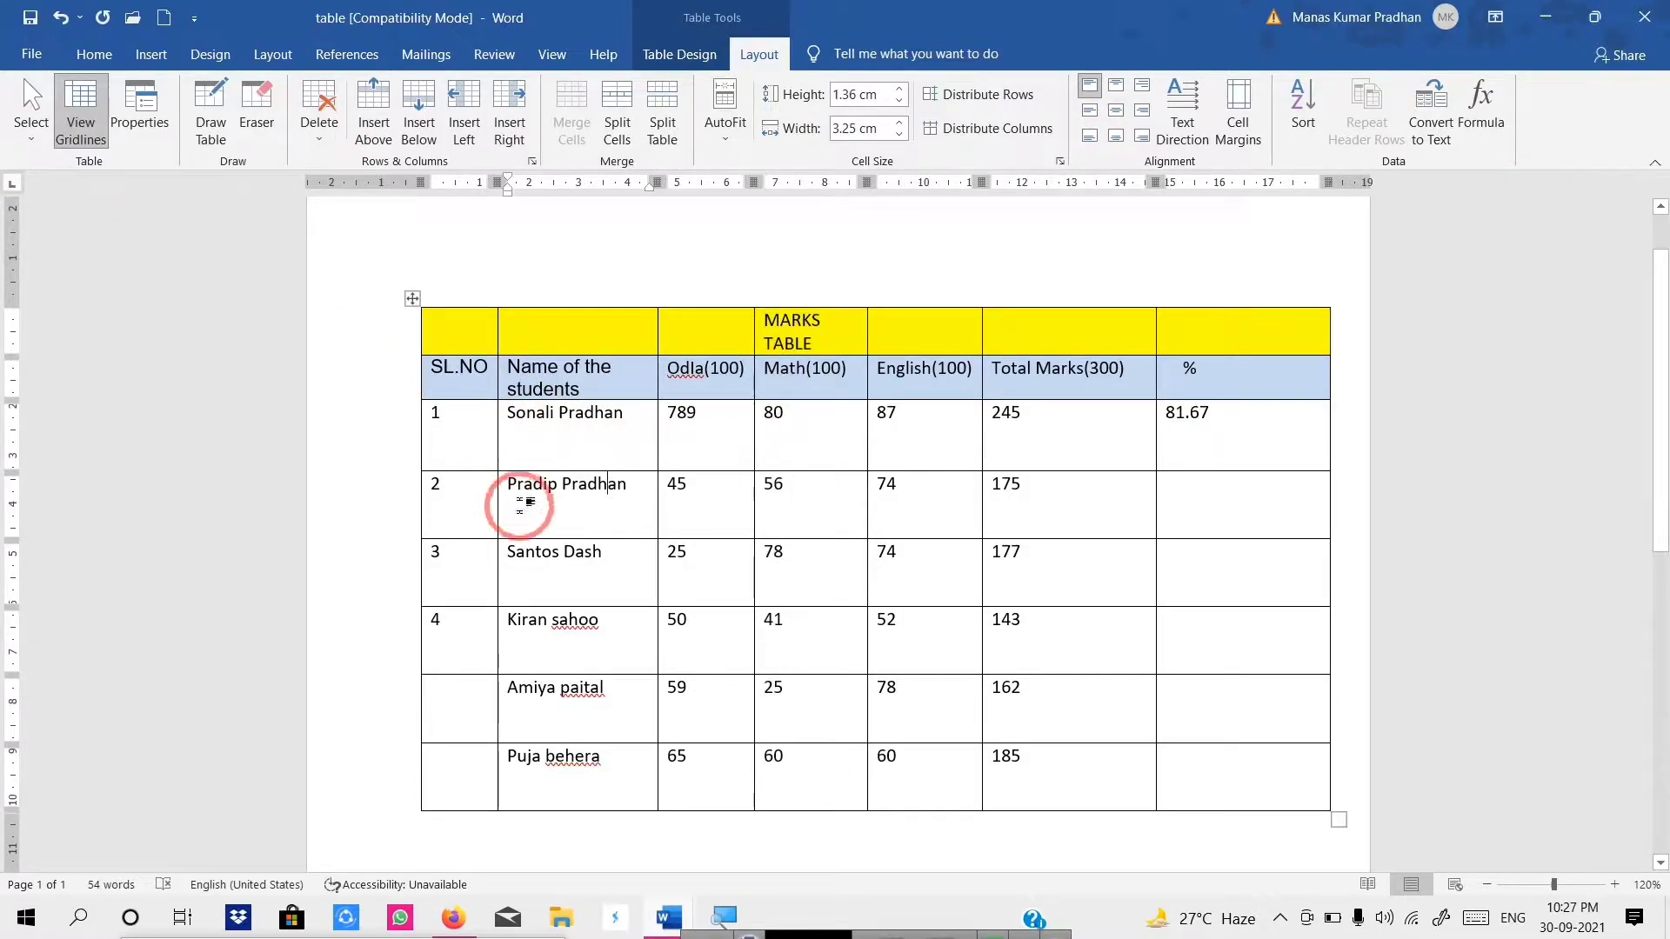
pyautogui.click(31, 122)
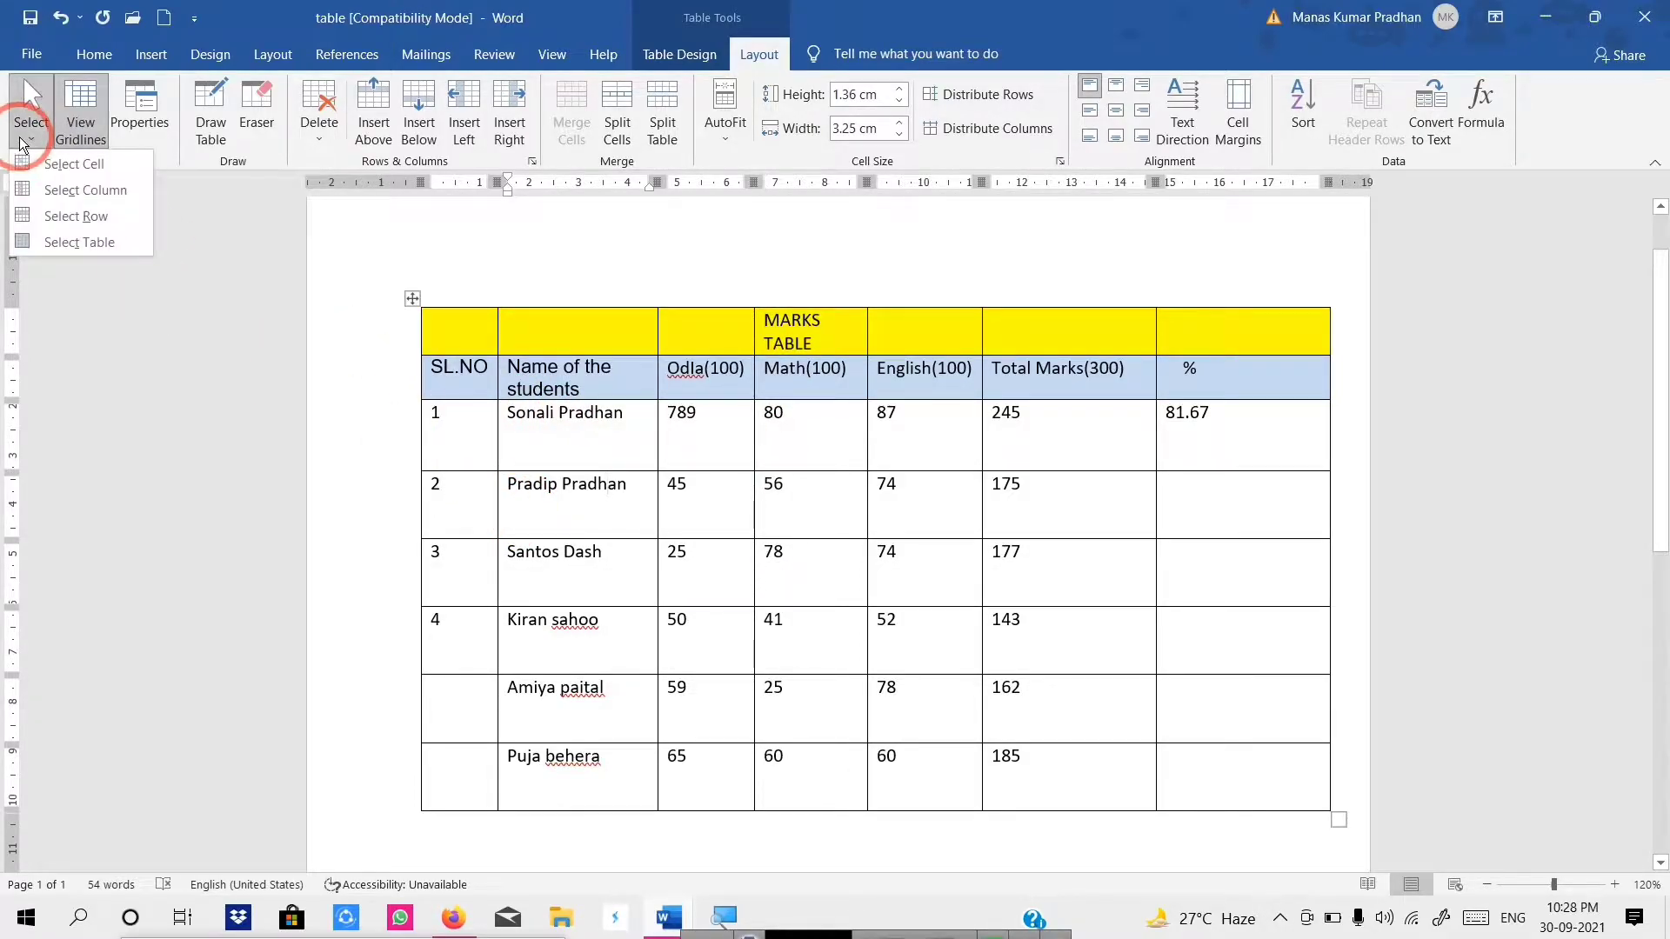
pyautogui.click(52, 216)
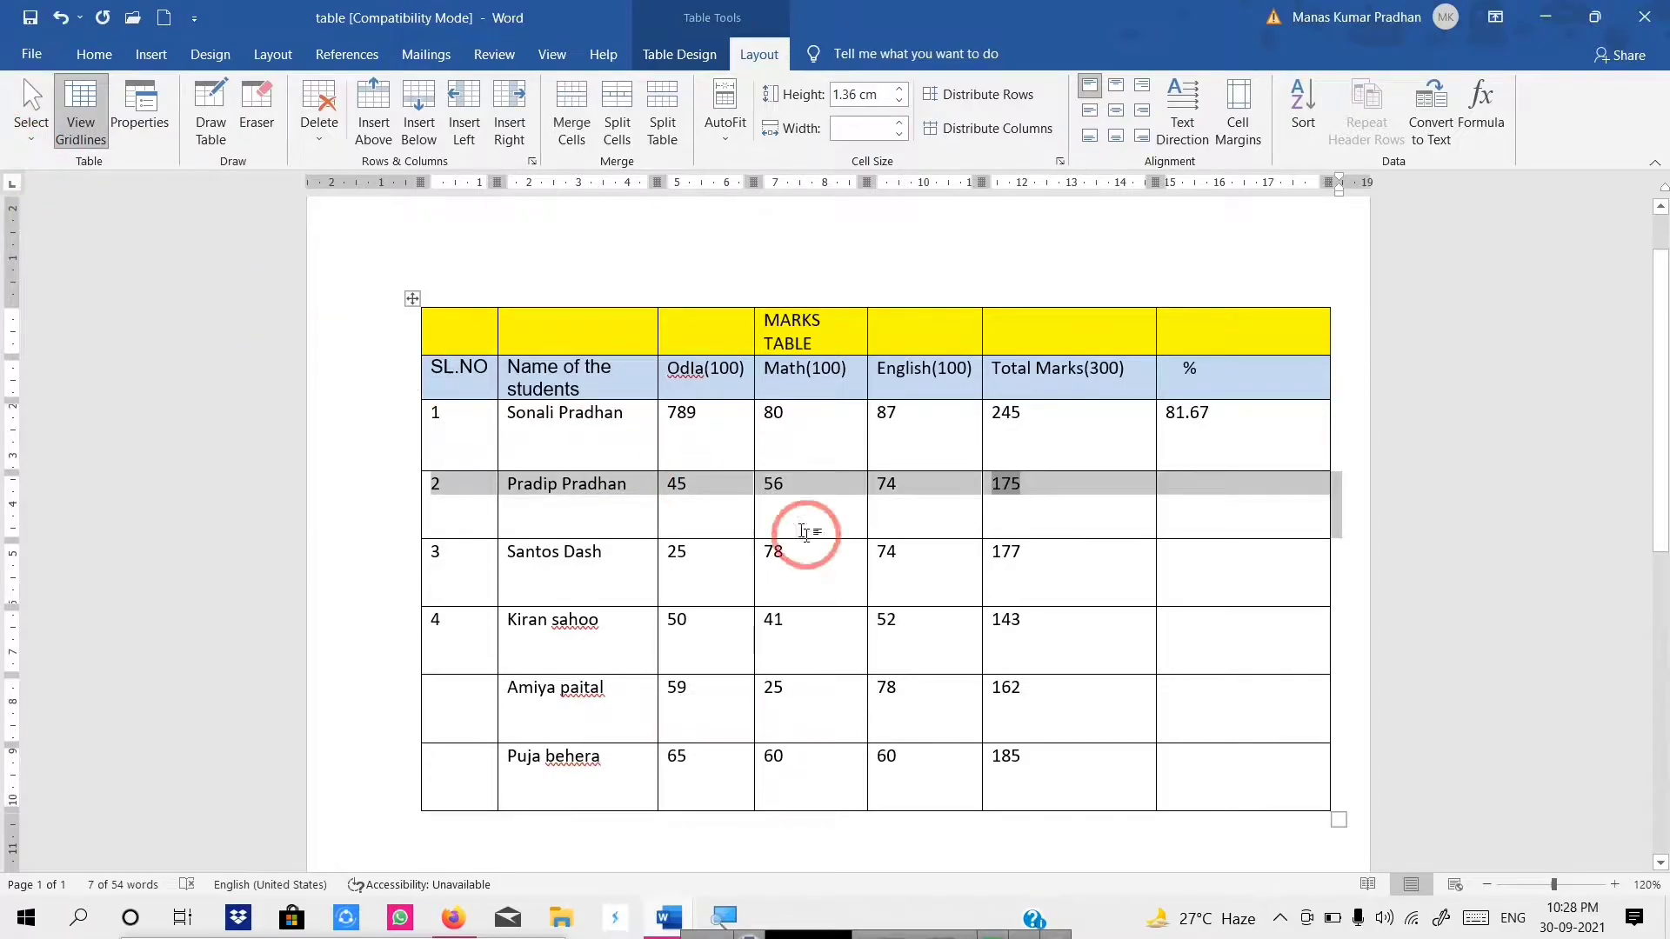
pyautogui.click(696, 517)
pyautogui.click(32, 122)
pyautogui.click(521, 457)
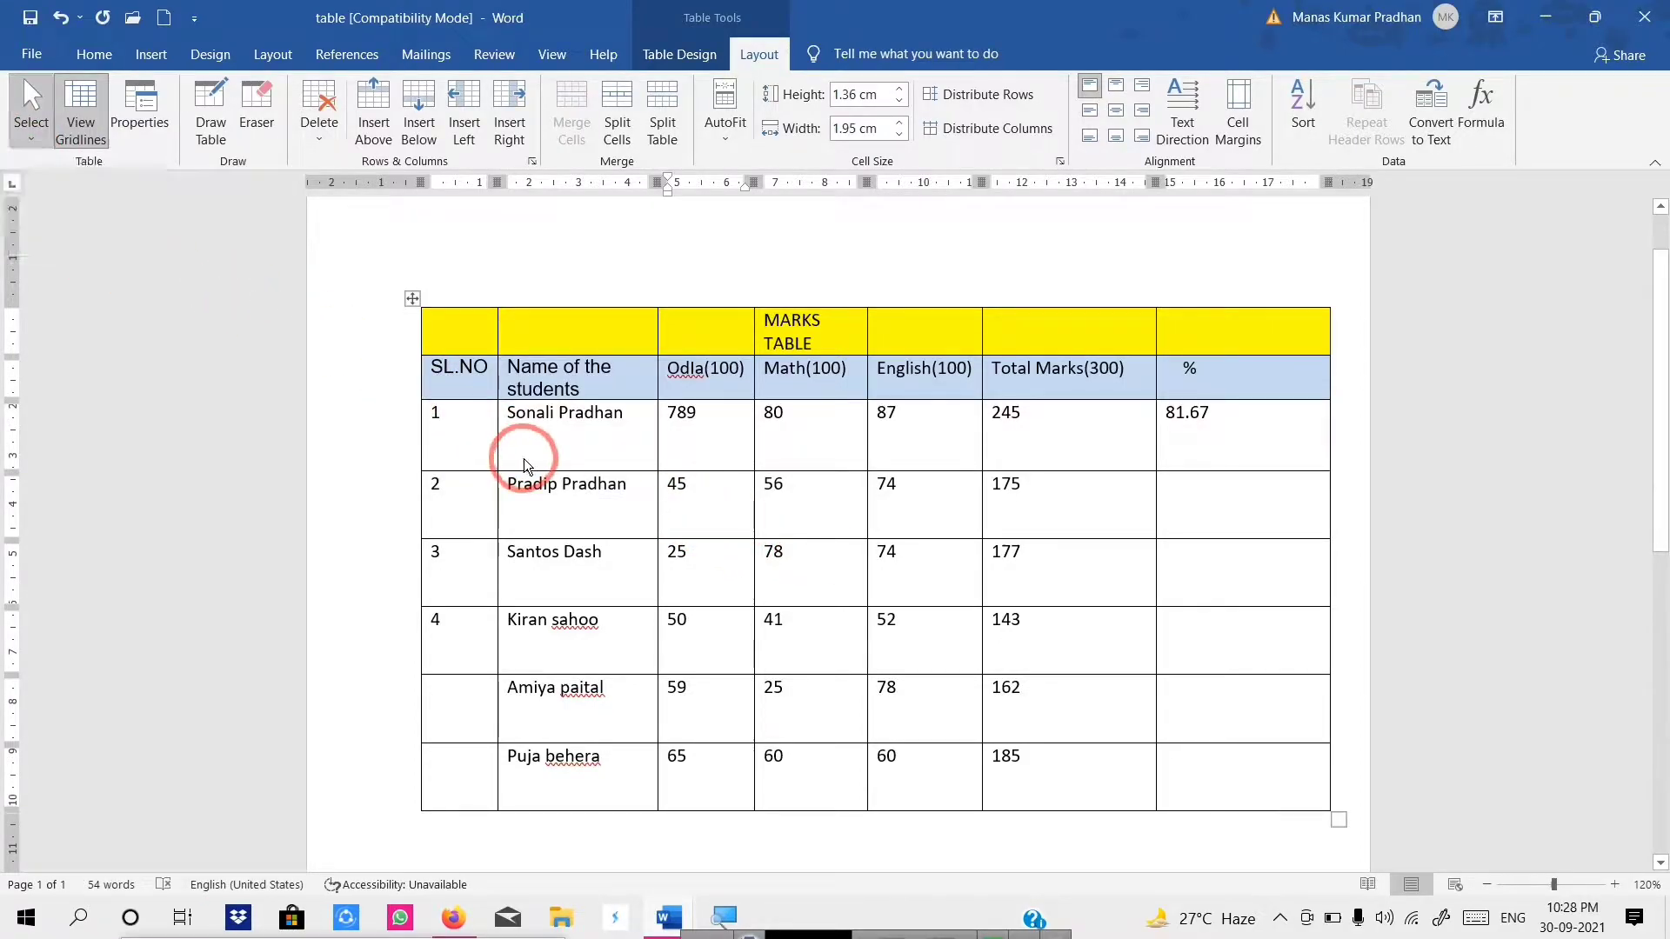
pyautogui.click(29, 122)
pyautogui.click(50, 242)
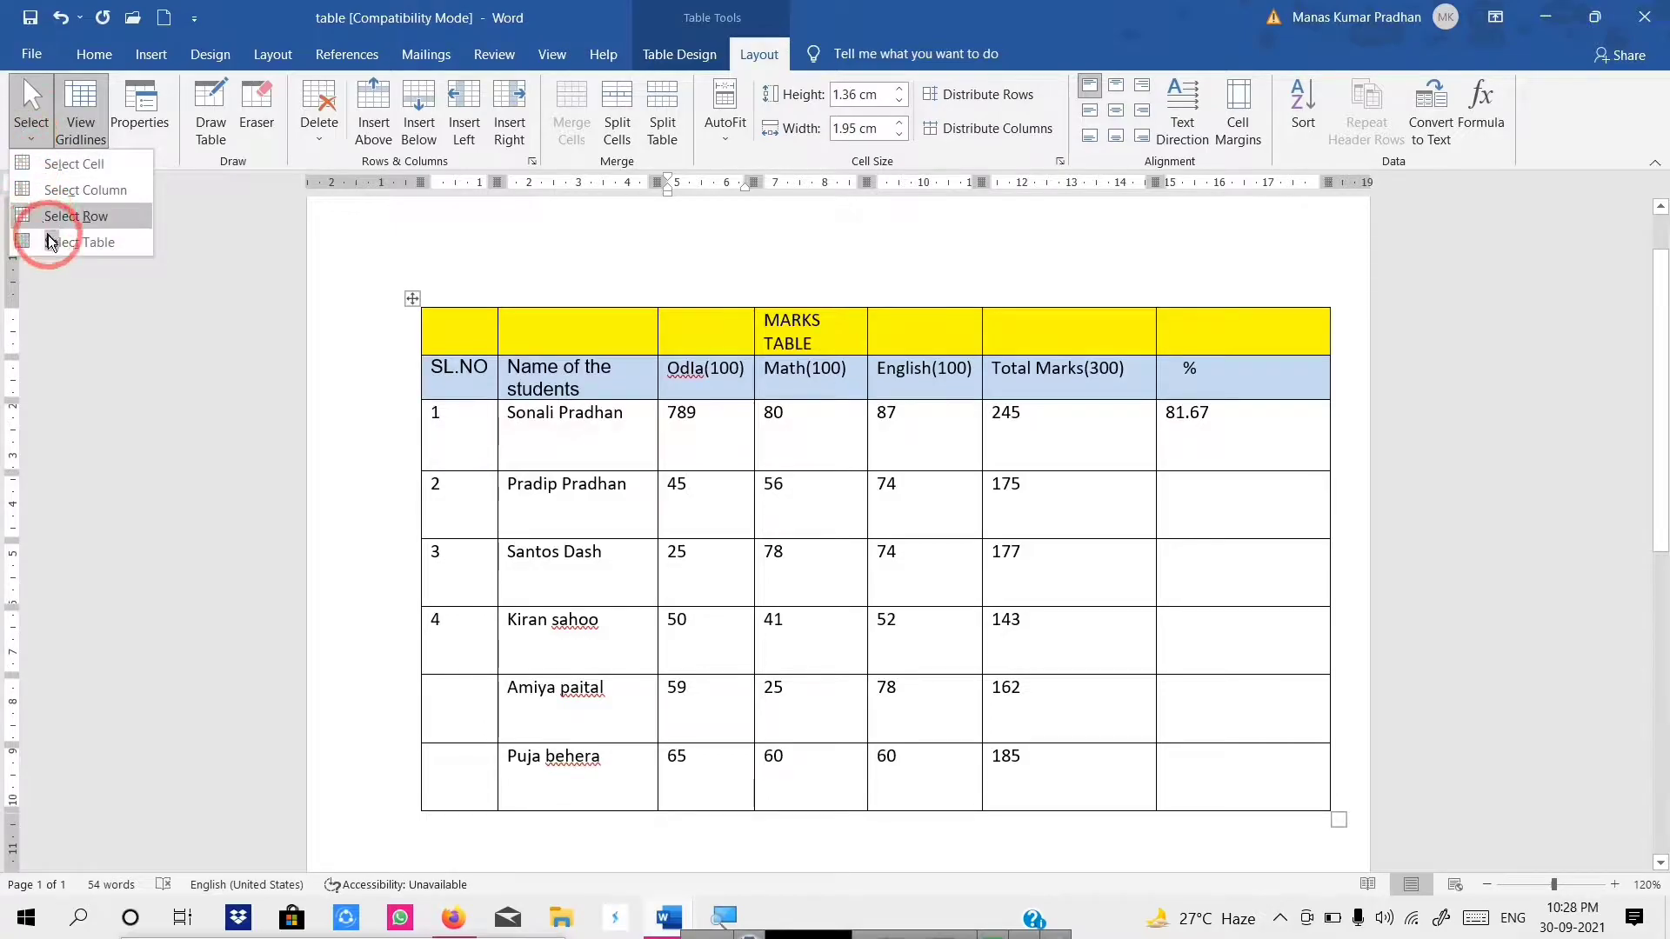
pyautogui.click(677, 501)
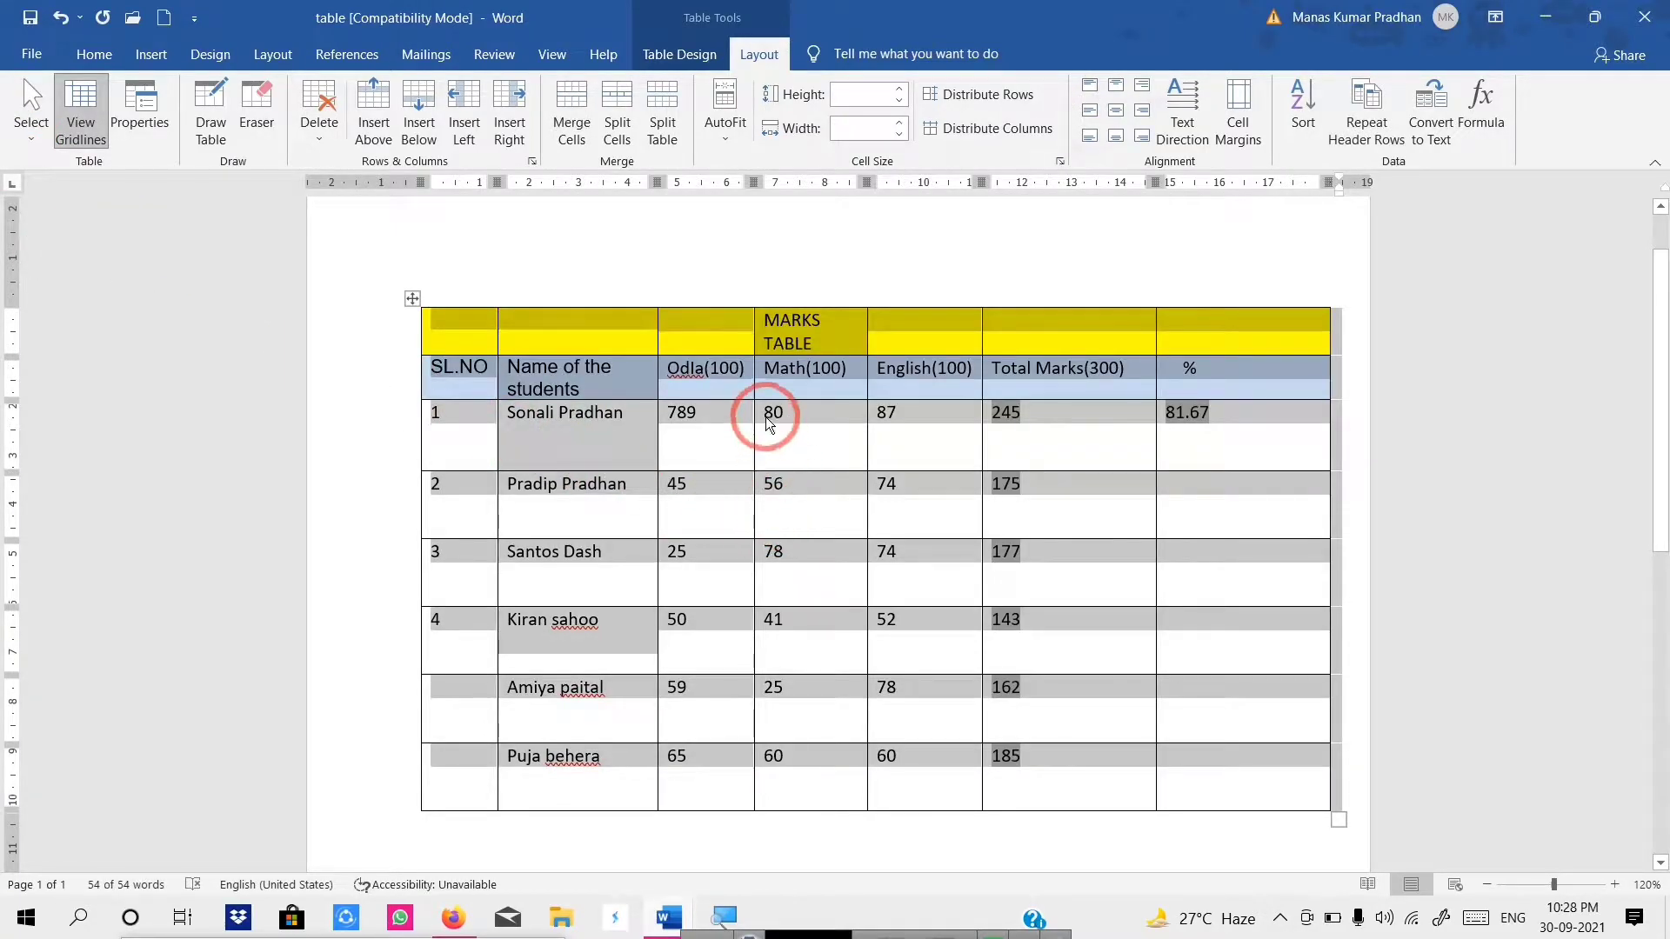
pyautogui.click(14, 127)
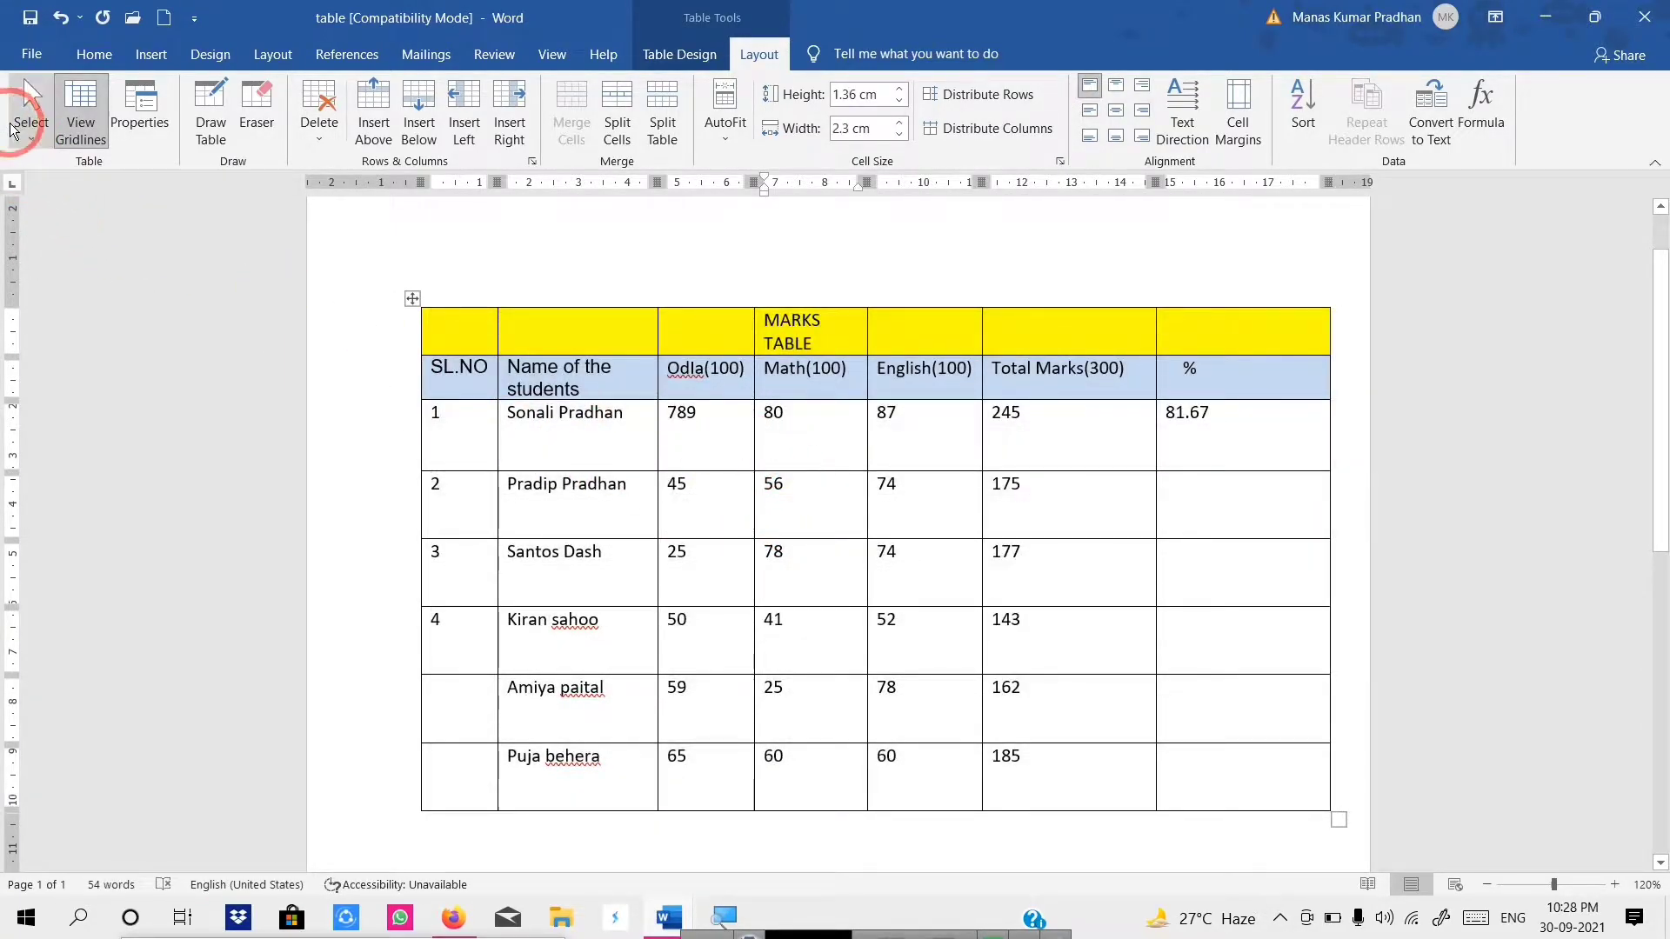
pyautogui.click(412, 301)
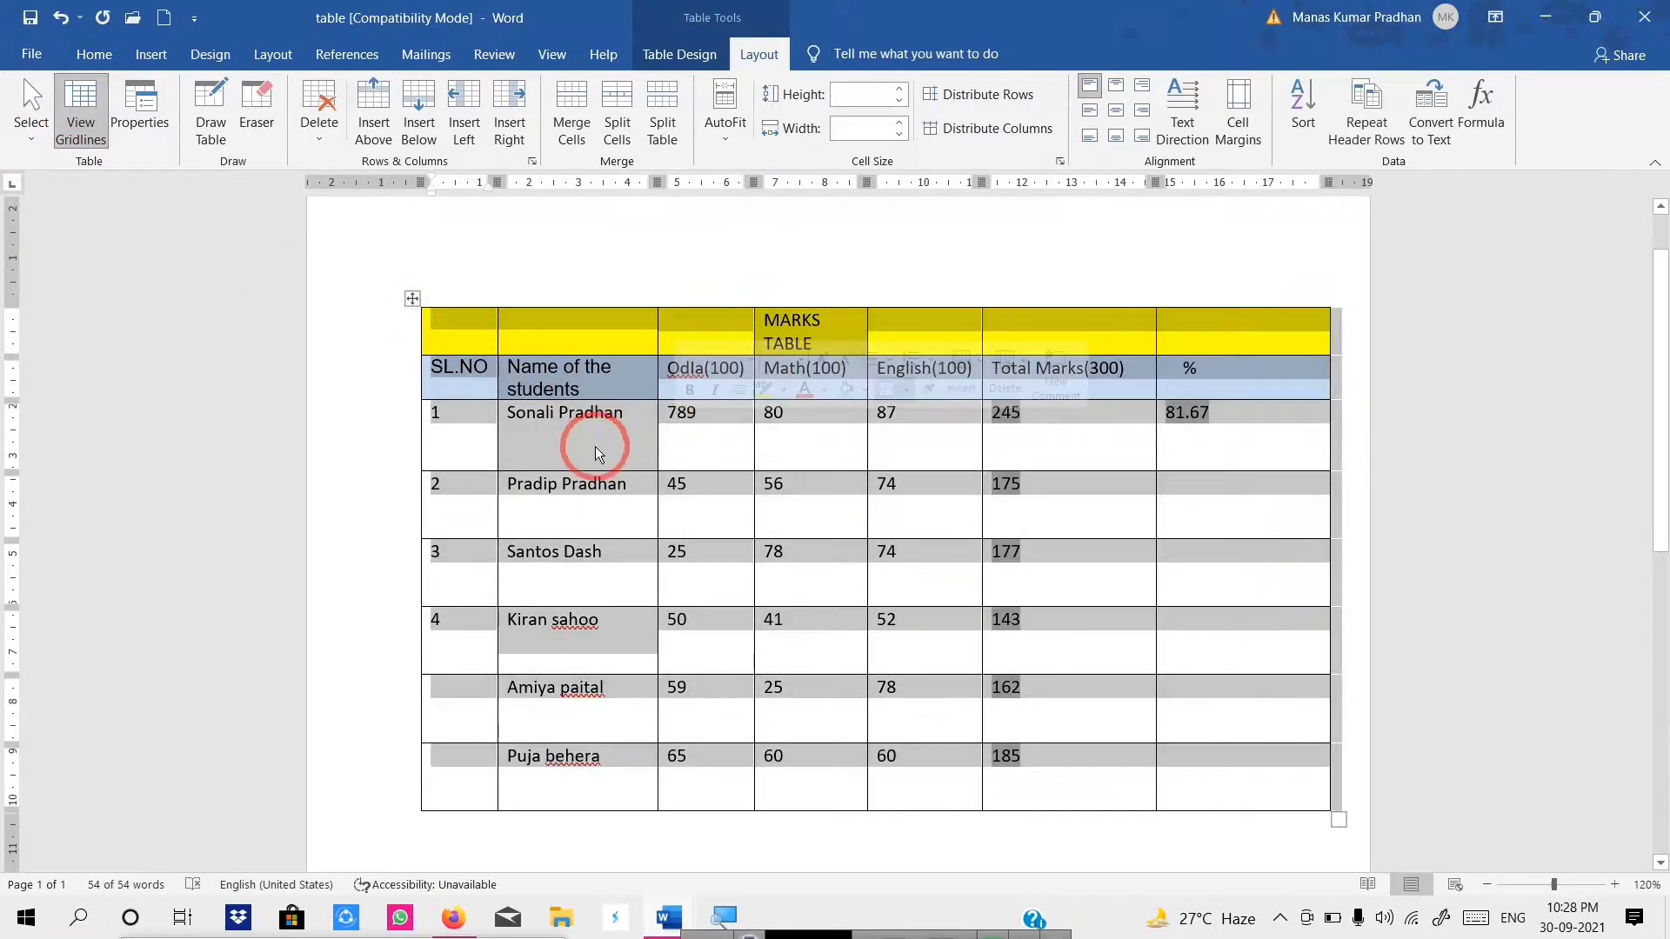
pyautogui.click(672, 448)
pyautogui.click(477, 439)
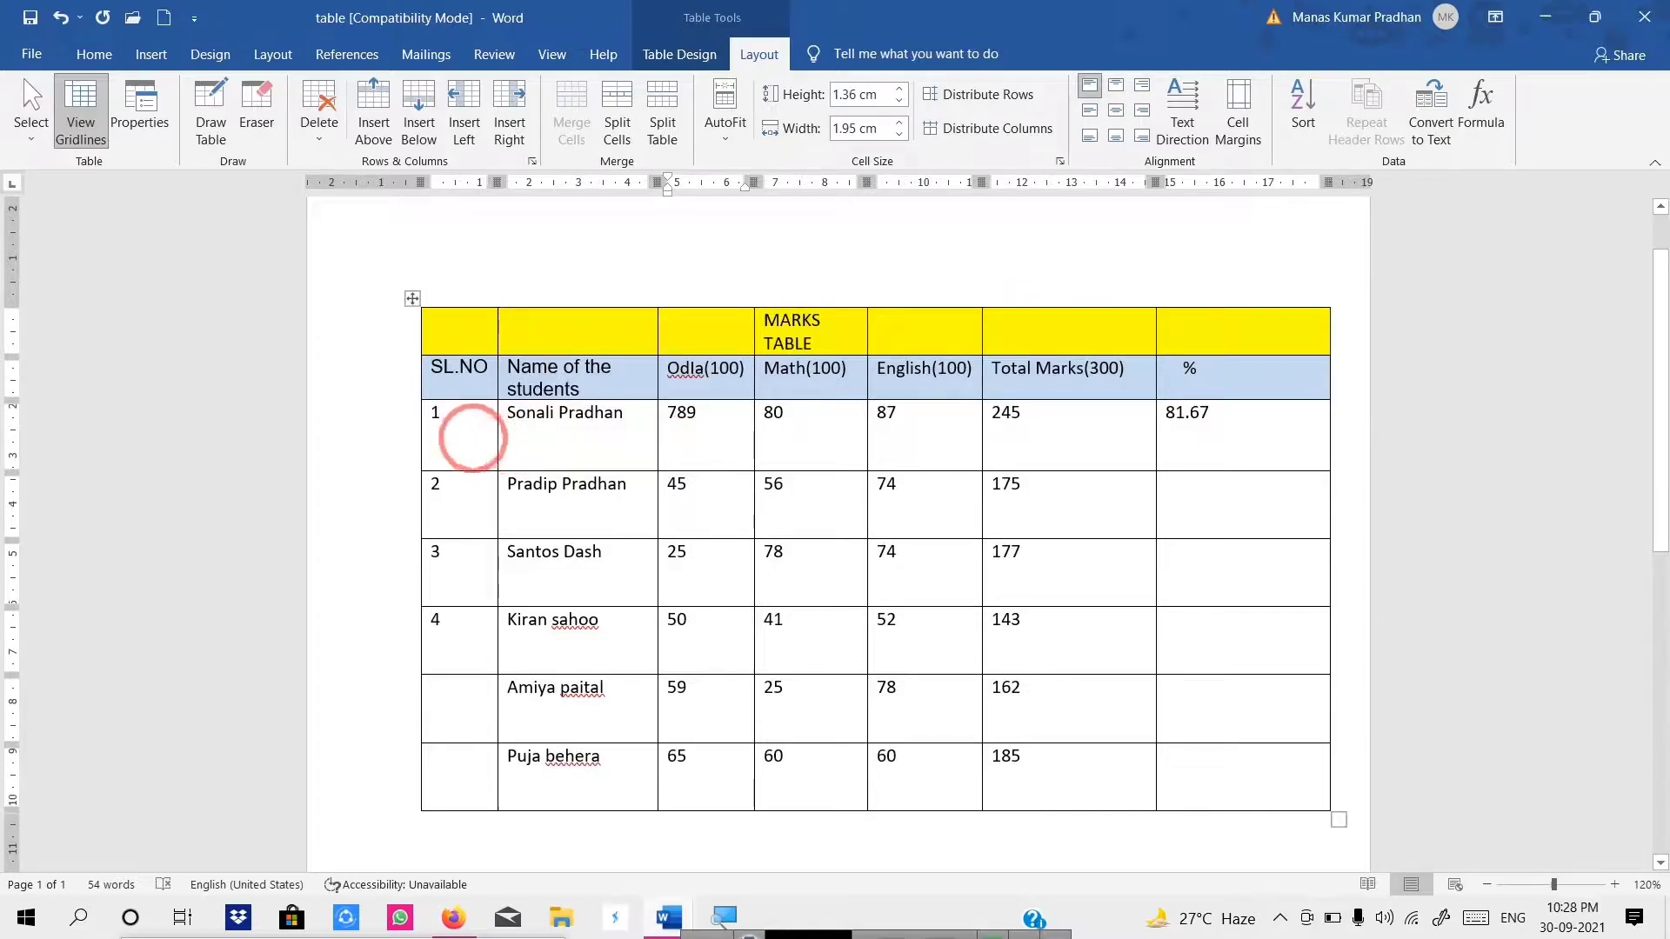
pyautogui.moveTo(472, 438); pyautogui.dragTo(1224, 546)
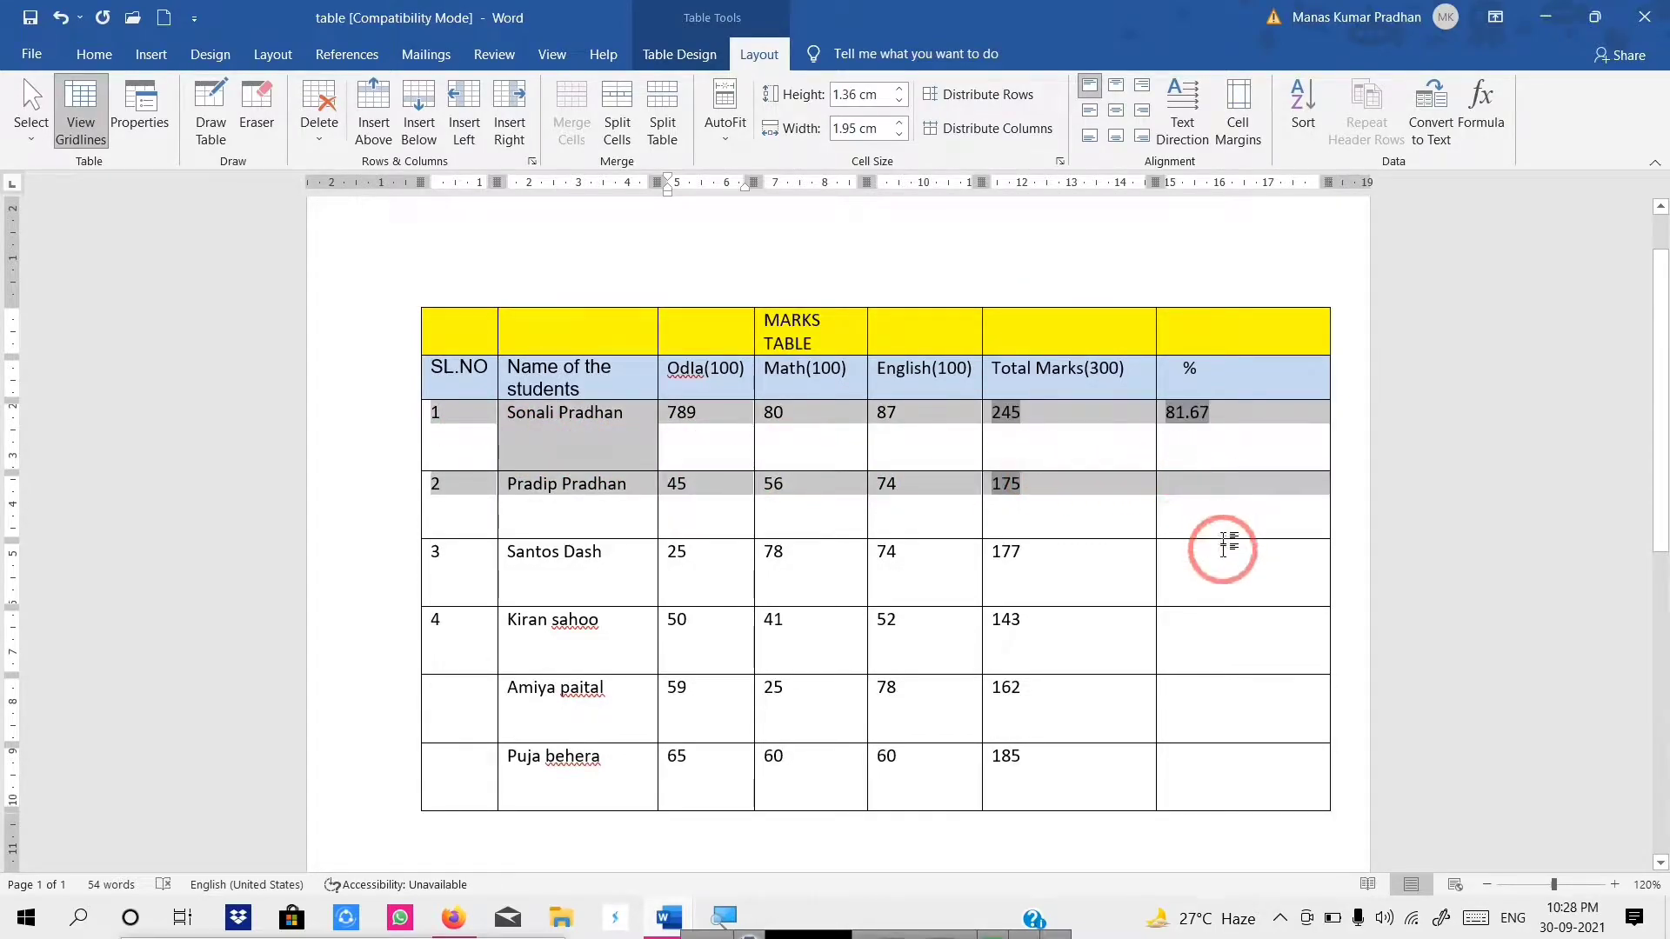
pyautogui.moveTo(1224, 546); pyautogui.dragTo(1242, 778)
# Step: Apply the purple banded grid table style to the marks table
pyautogui.click(565, 435)
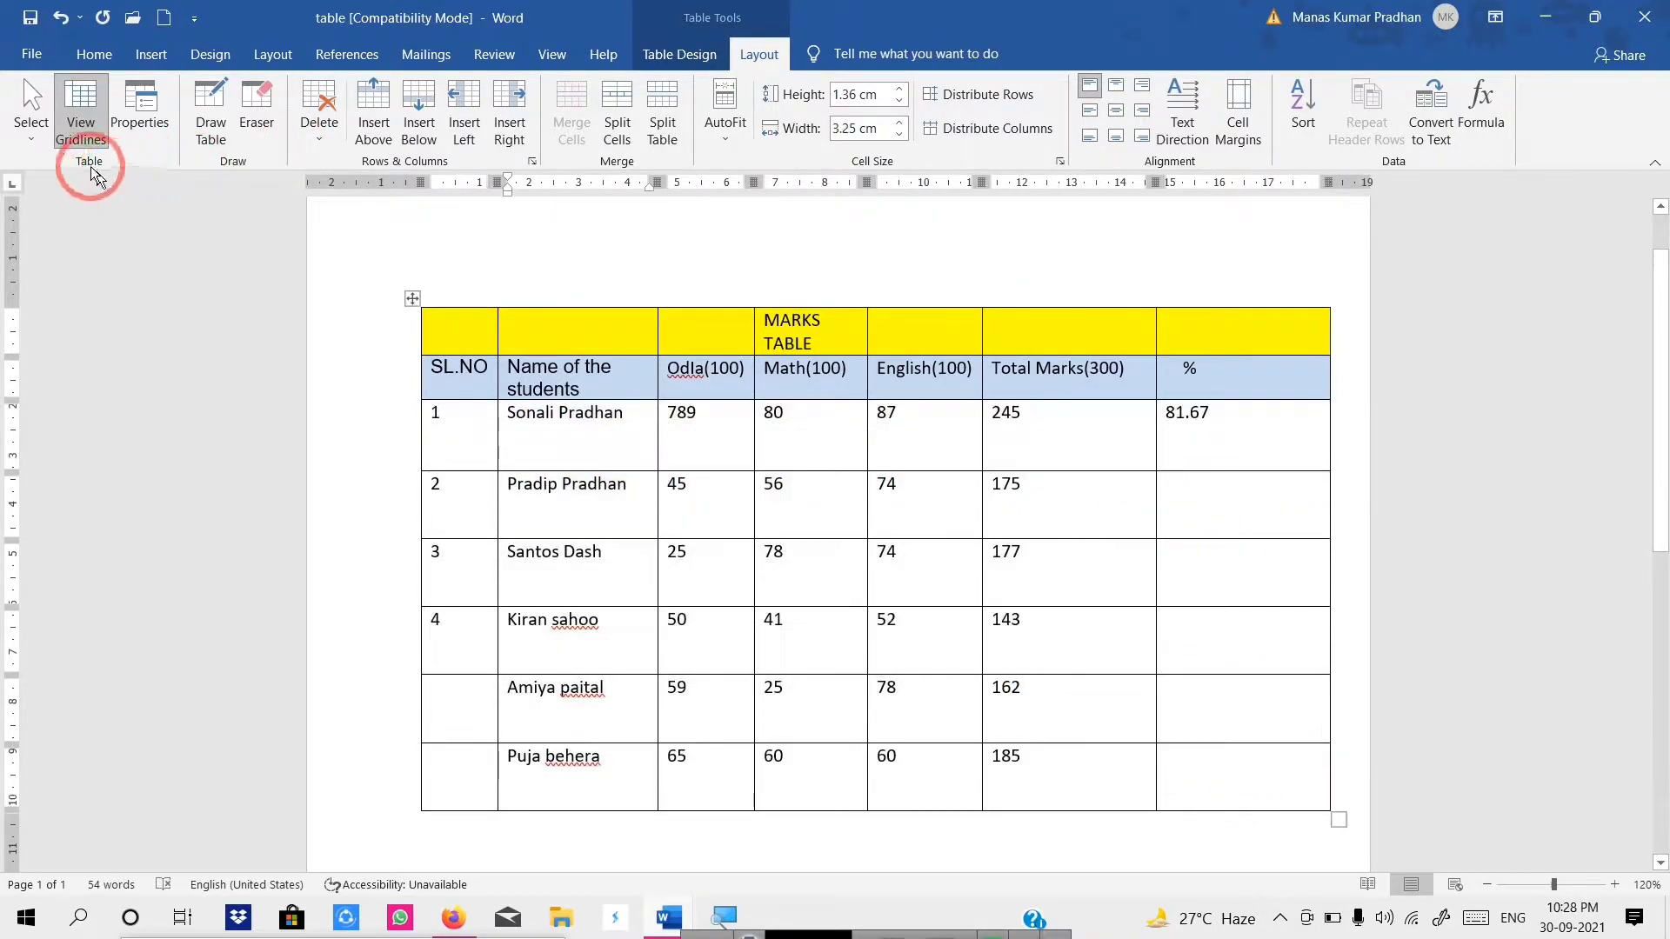
pyautogui.click(84, 141)
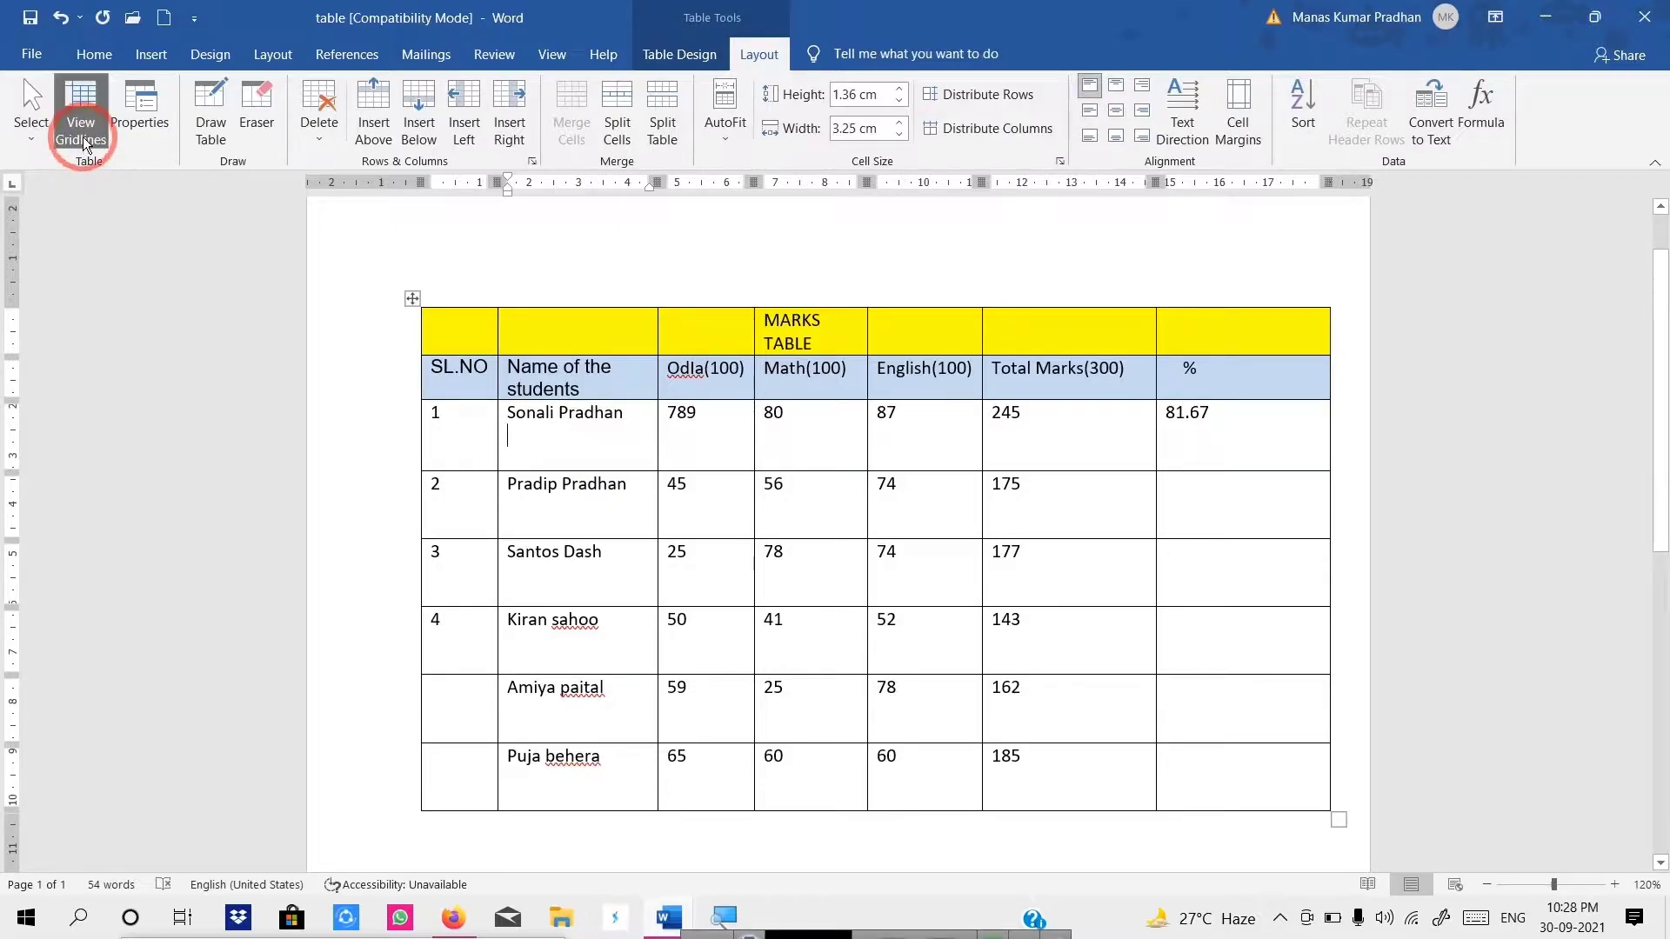
pyautogui.click(676, 57)
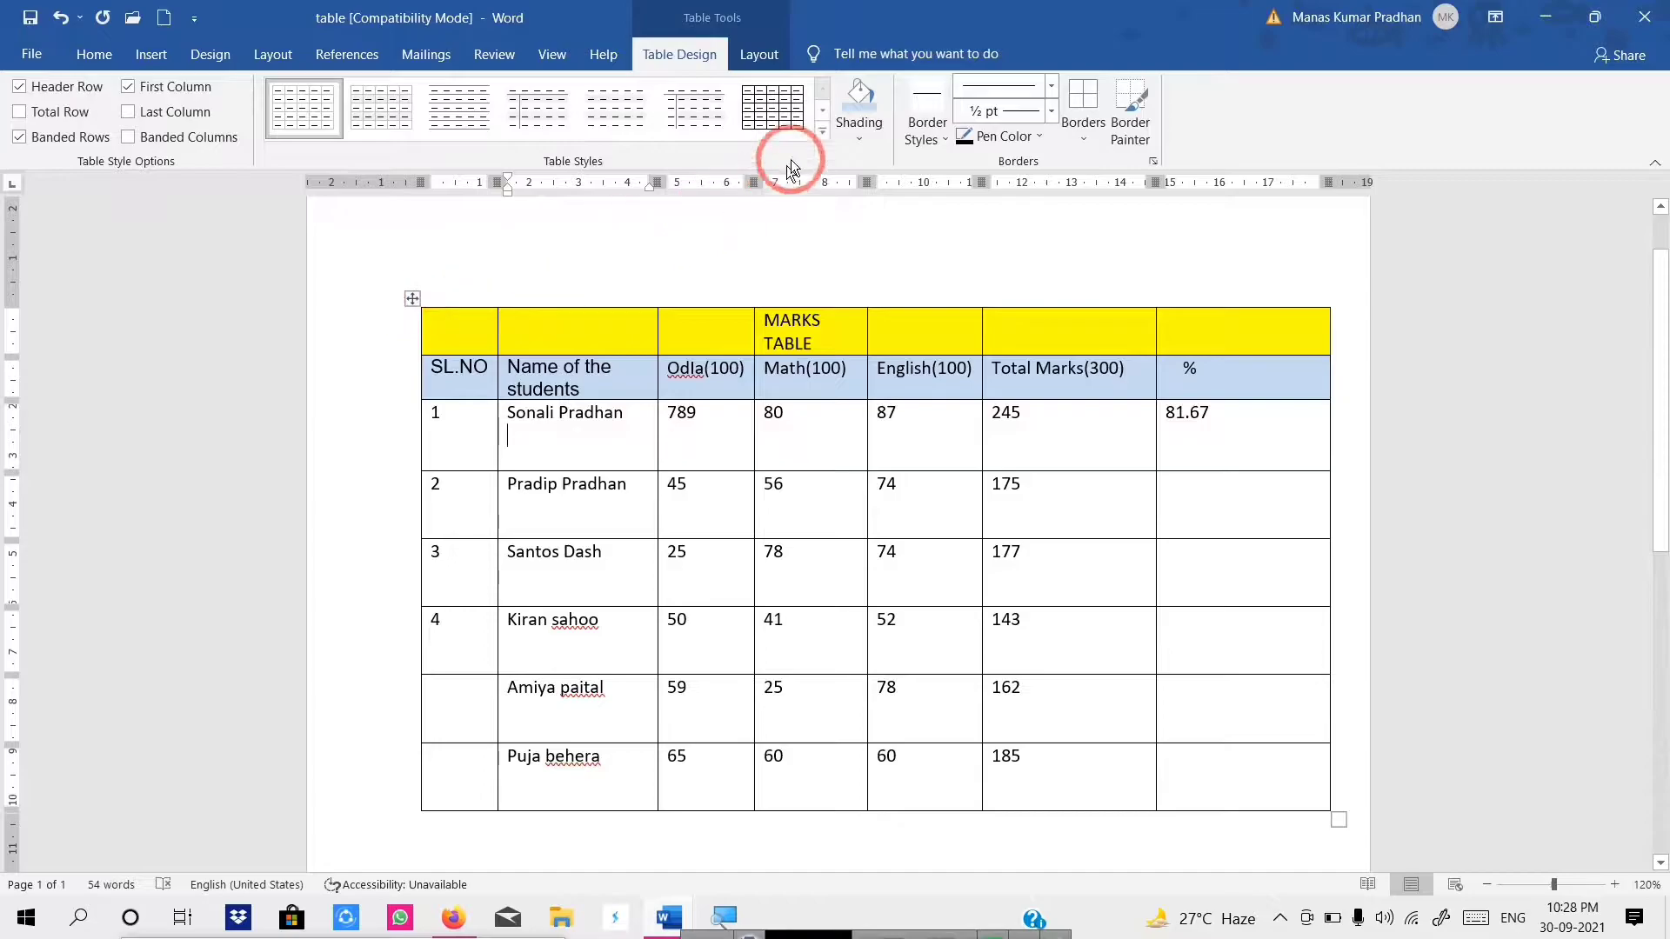
pyautogui.click(821, 130)
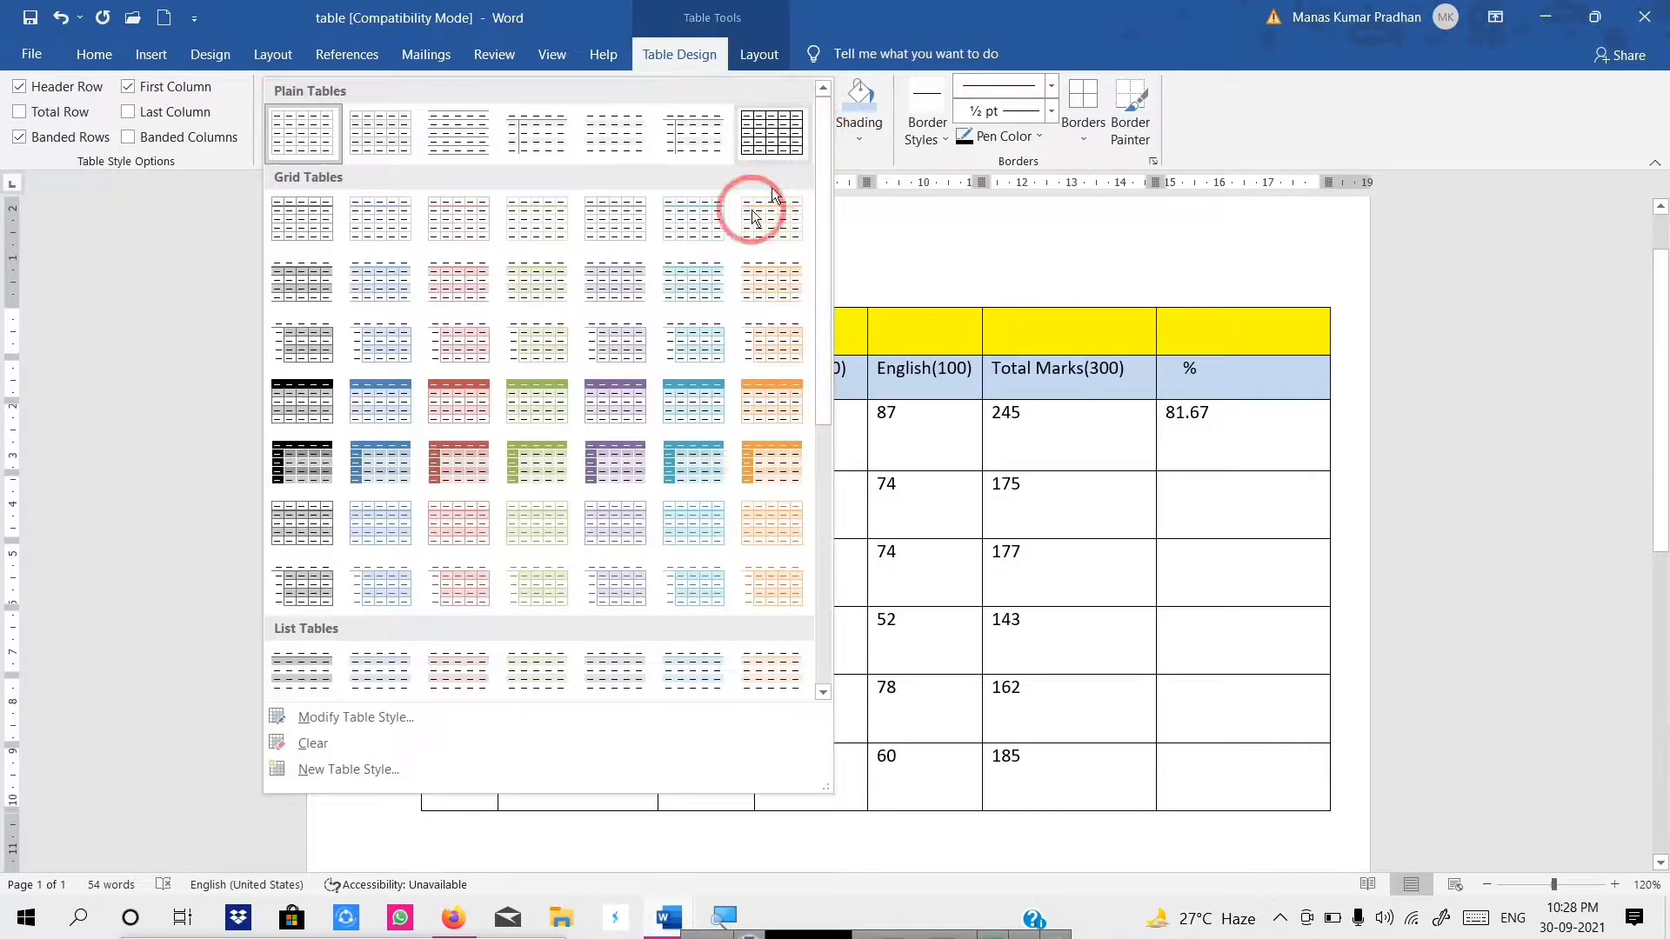
pyautogui.click(606, 326)
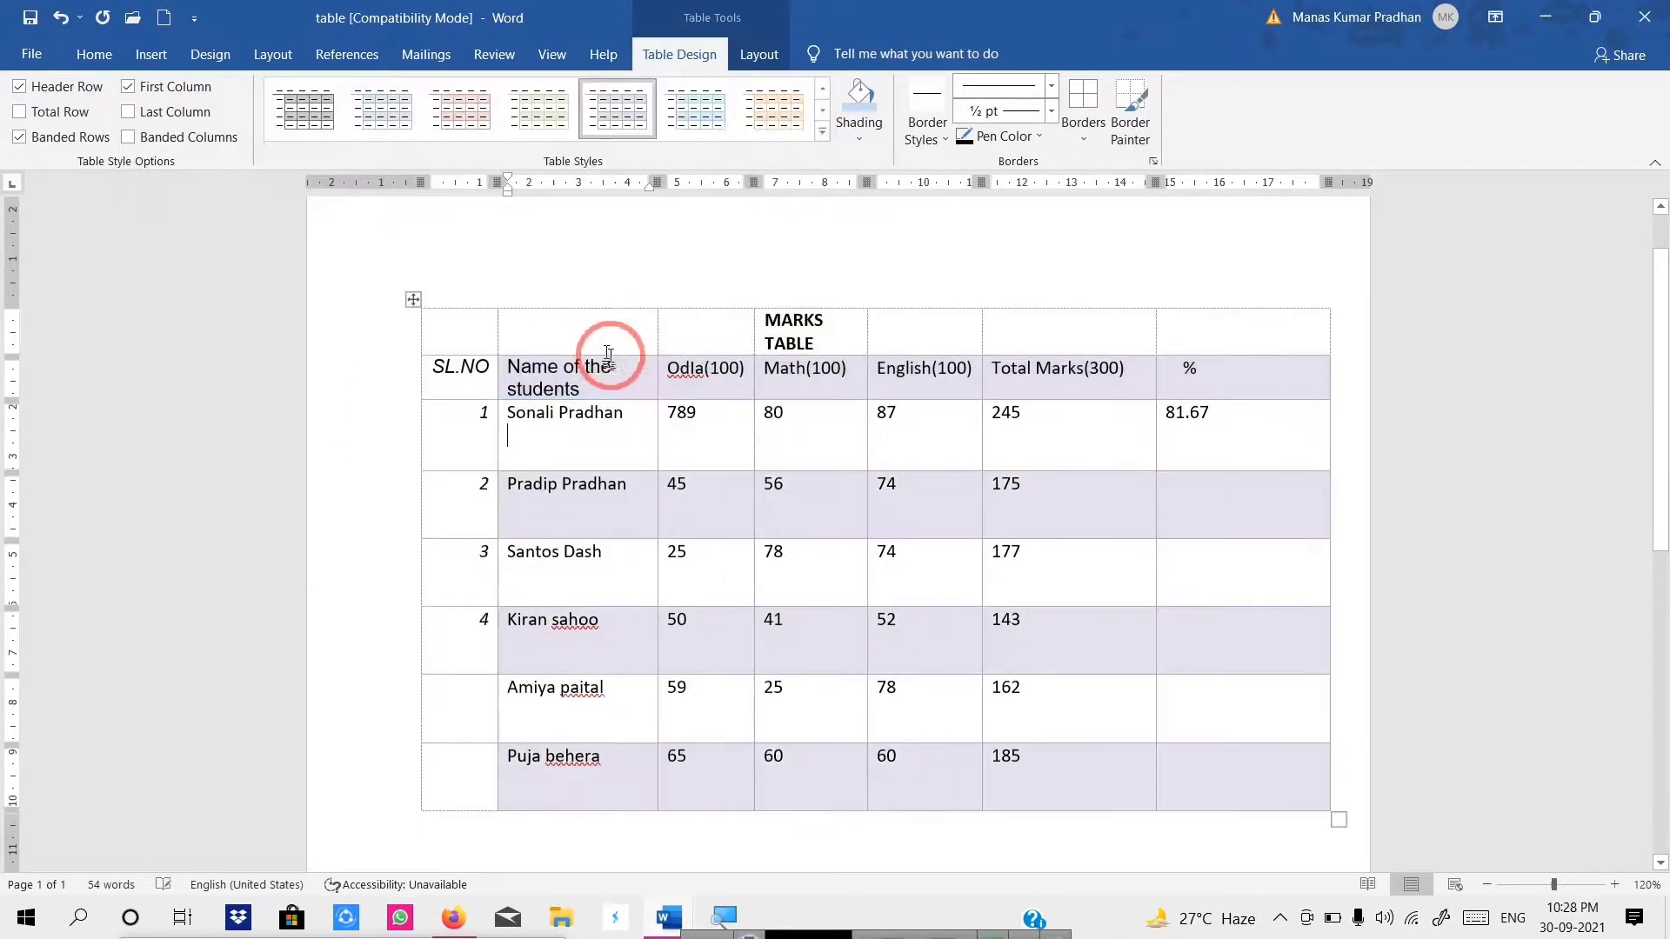
# Step: Hide the table's dashed gridlines, then show them again
pyautogui.click(769, 58)
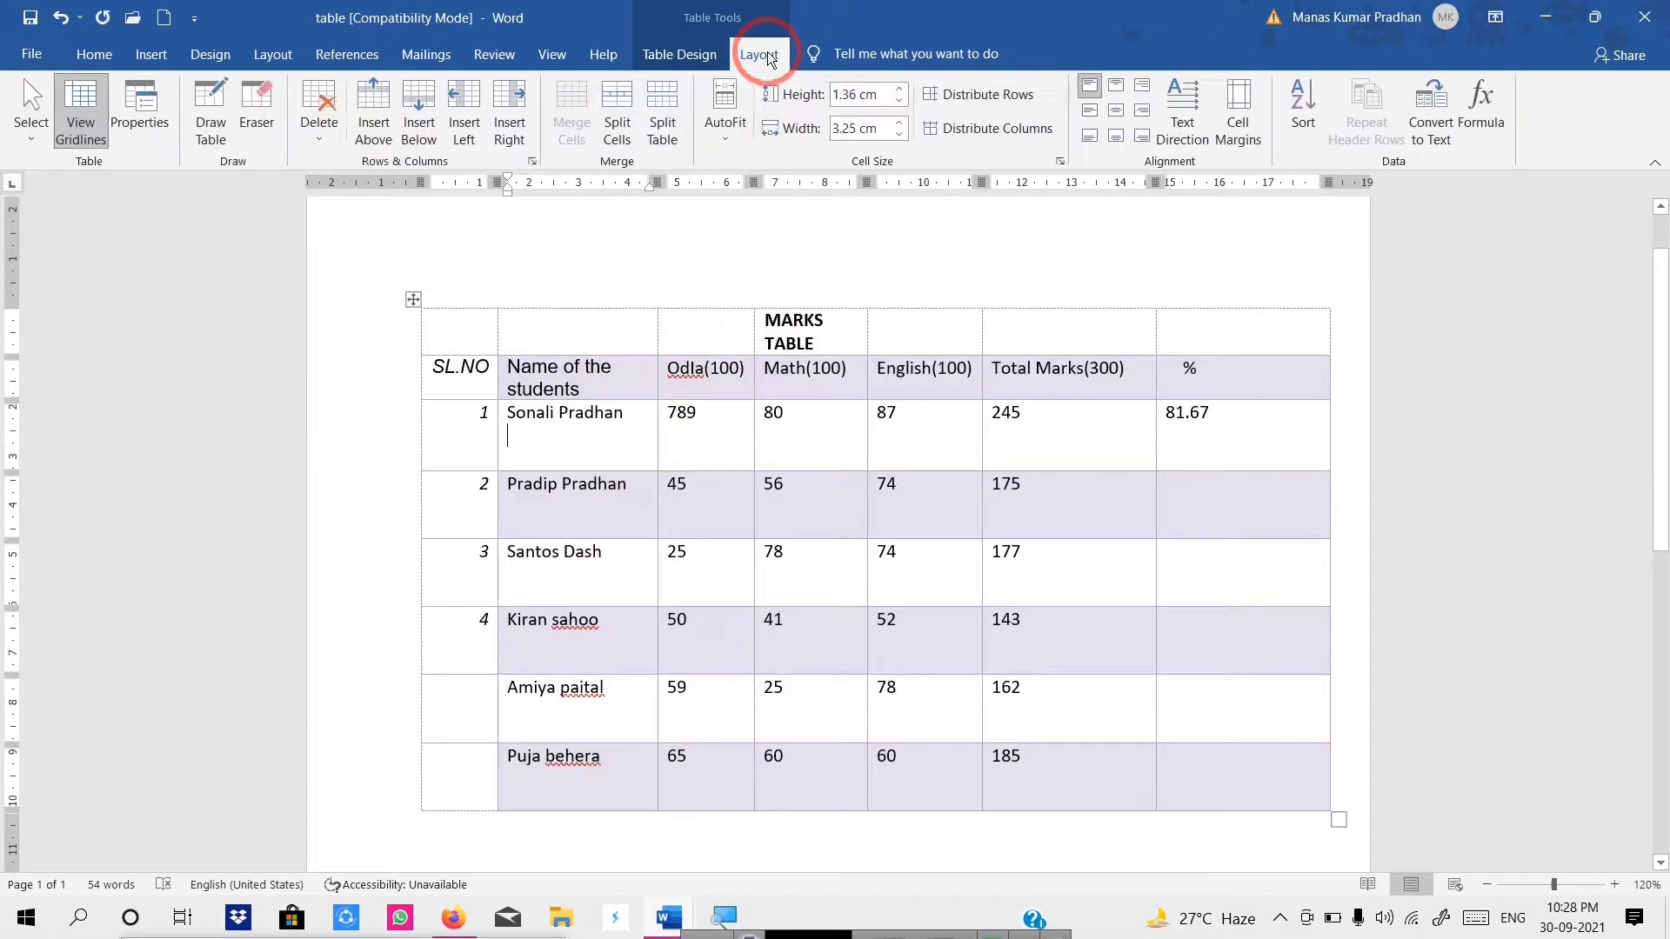
pyautogui.click(87, 137)
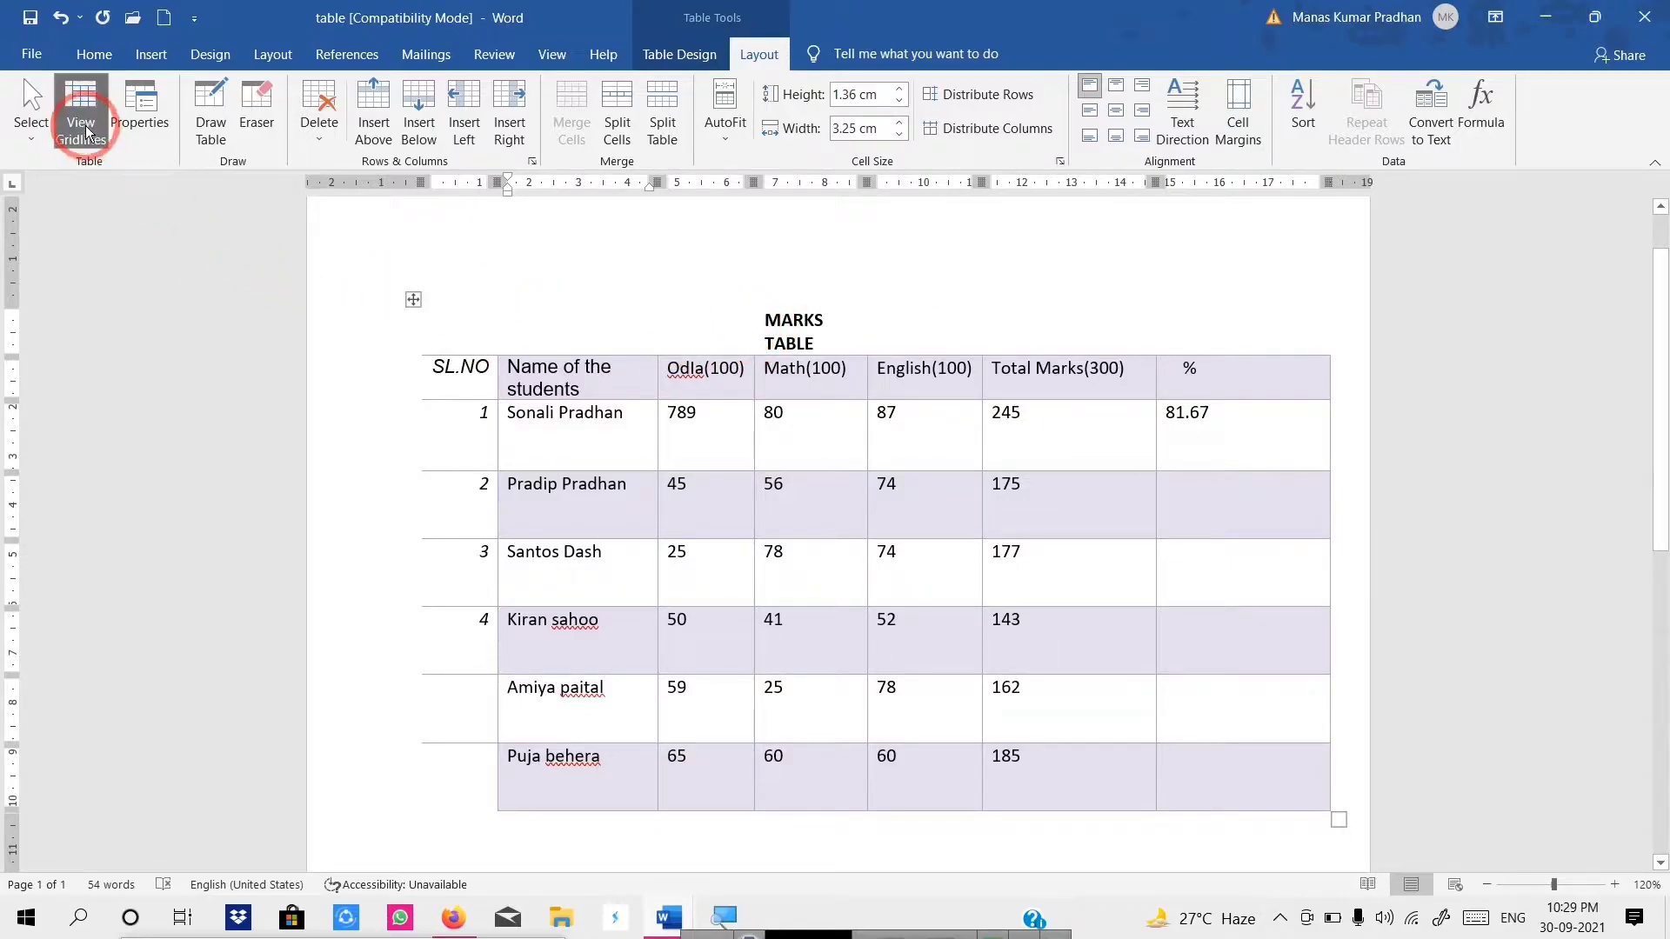
pyautogui.click(85, 126)
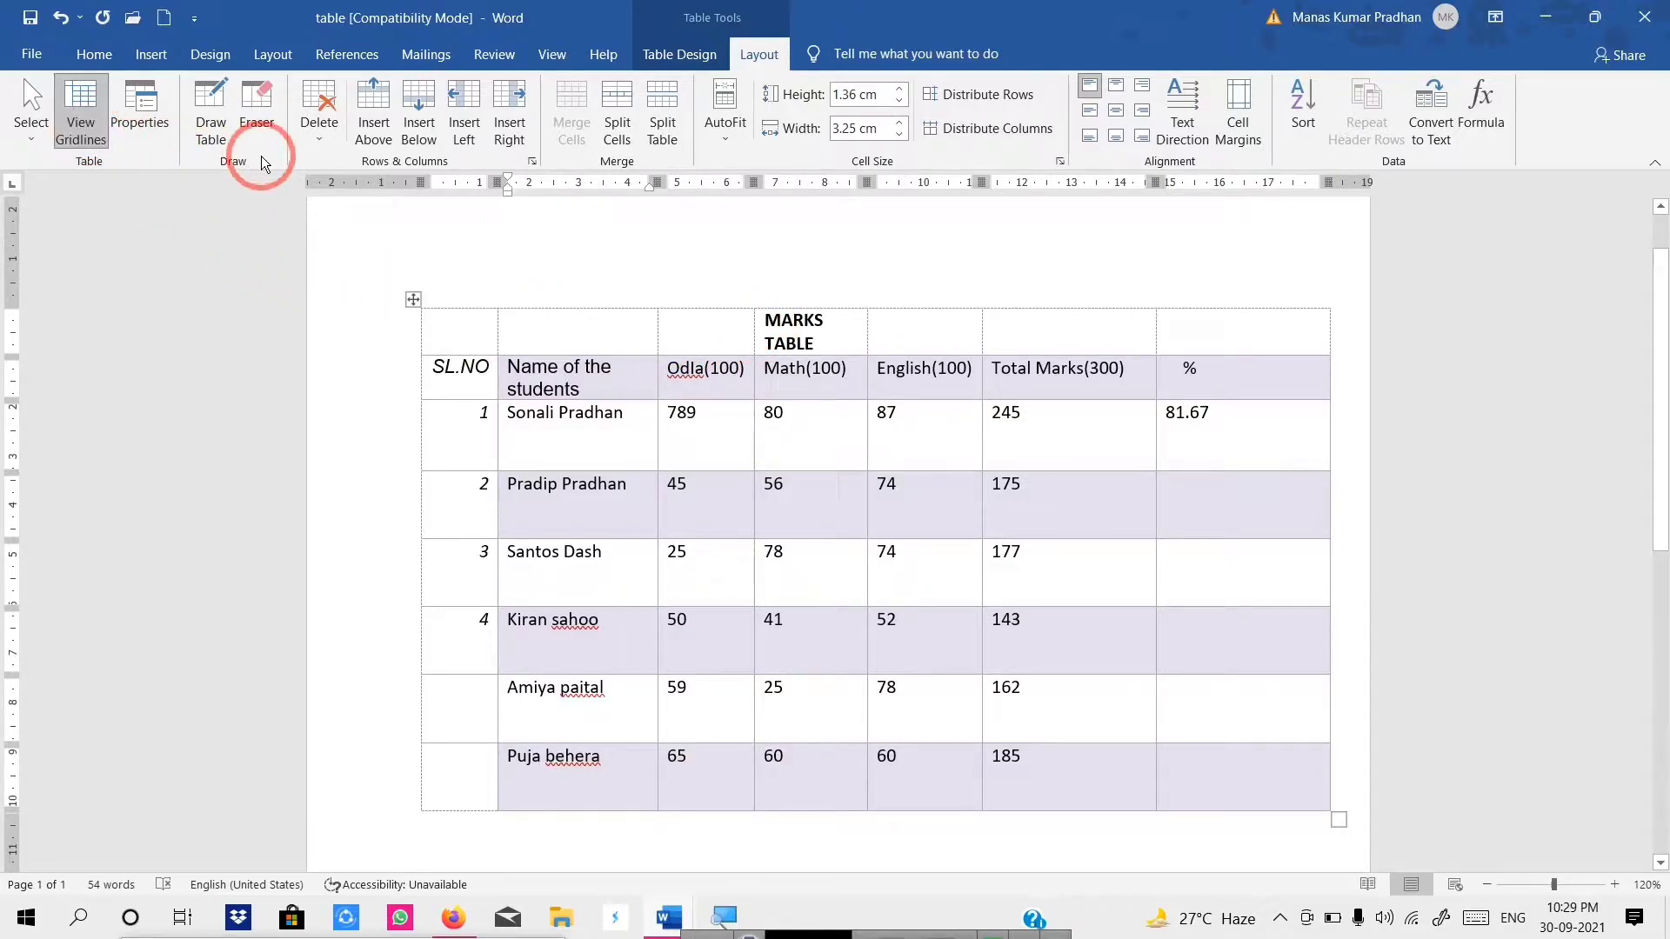
# Step: Undo to restore the table's yellow and blue shading, borders and surrounding paragraphs
pyautogui.hotkey('ctrl', 'z')
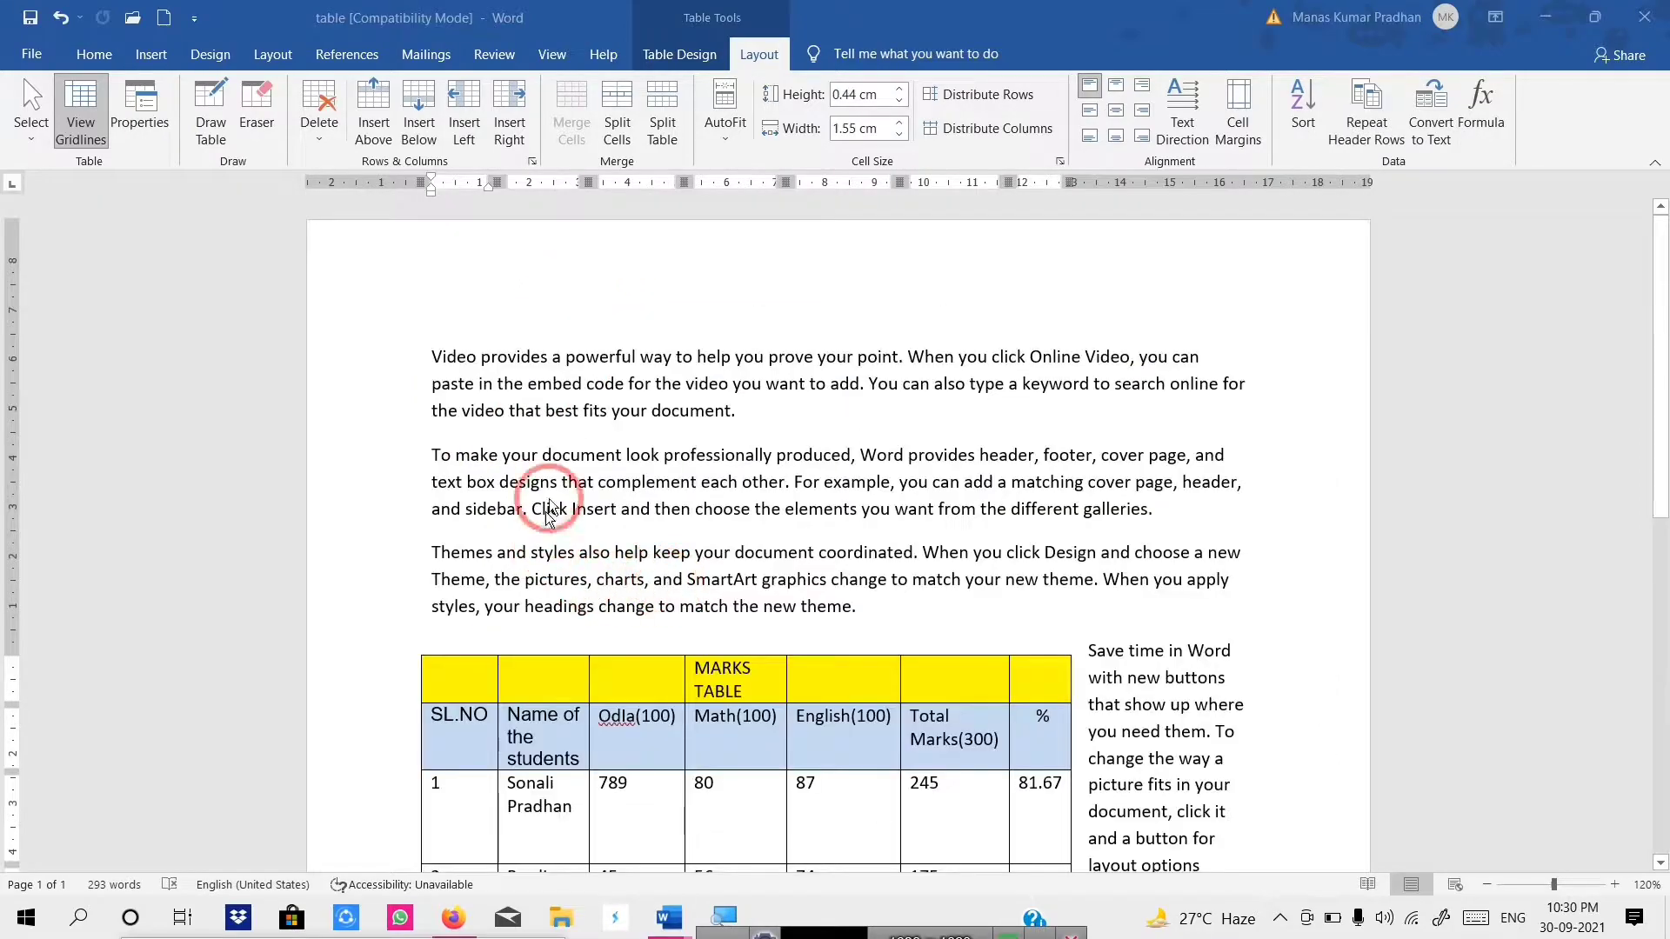
pyautogui.scroll(-1, 783, 585)
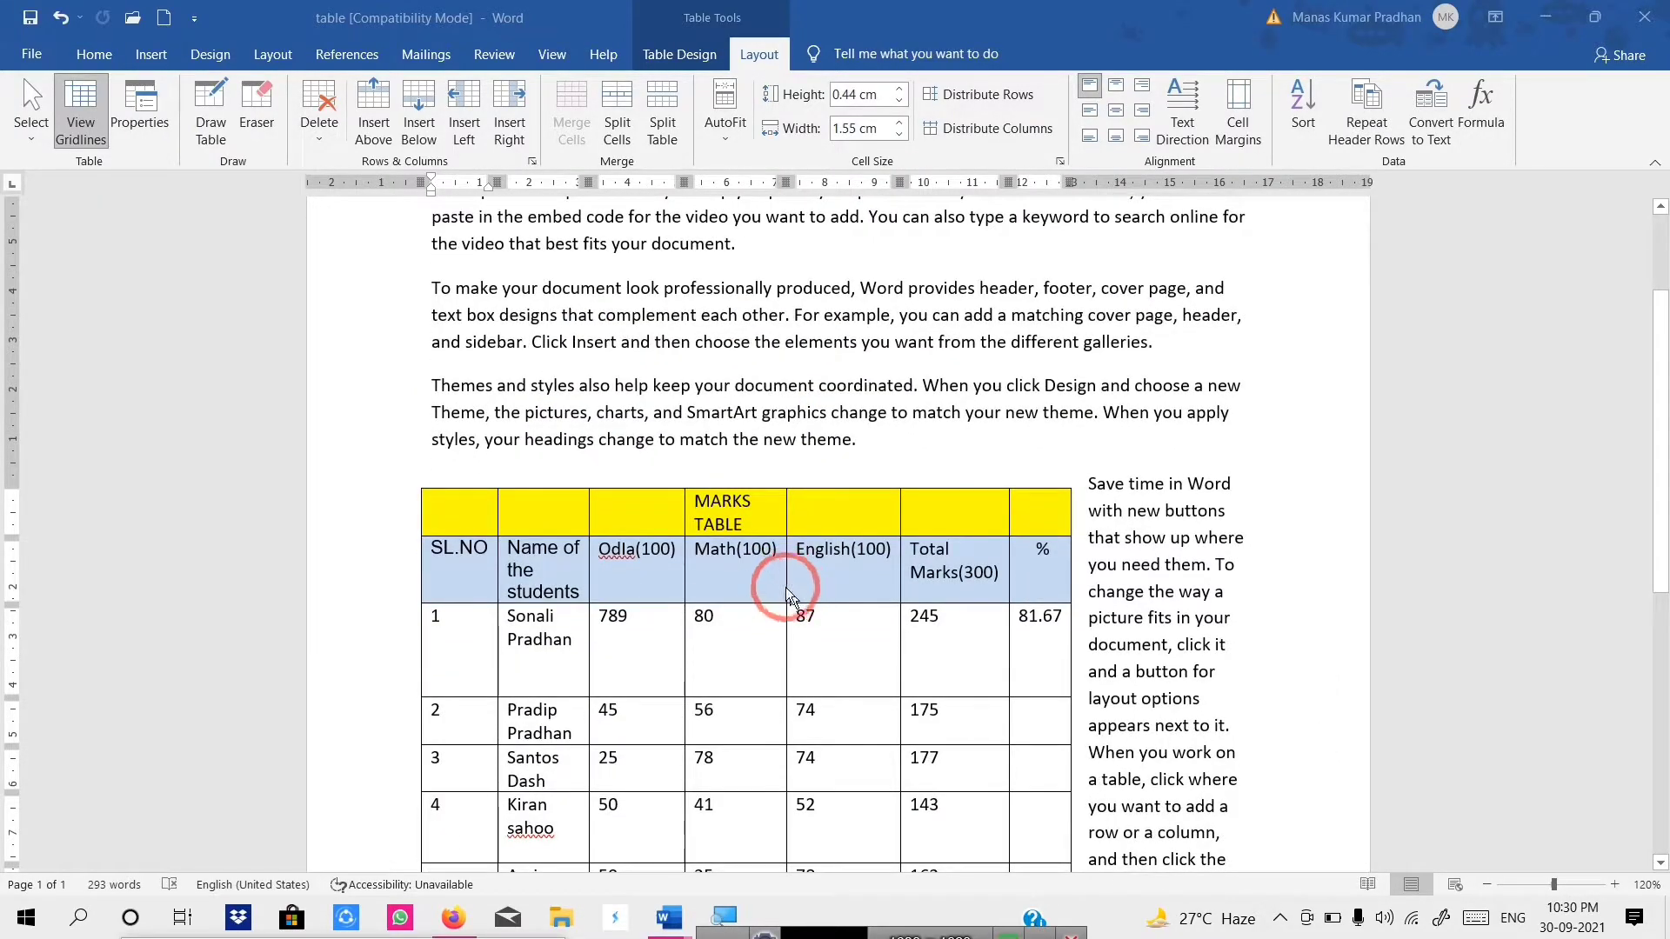
pyautogui.scroll(-4, 802, 574)
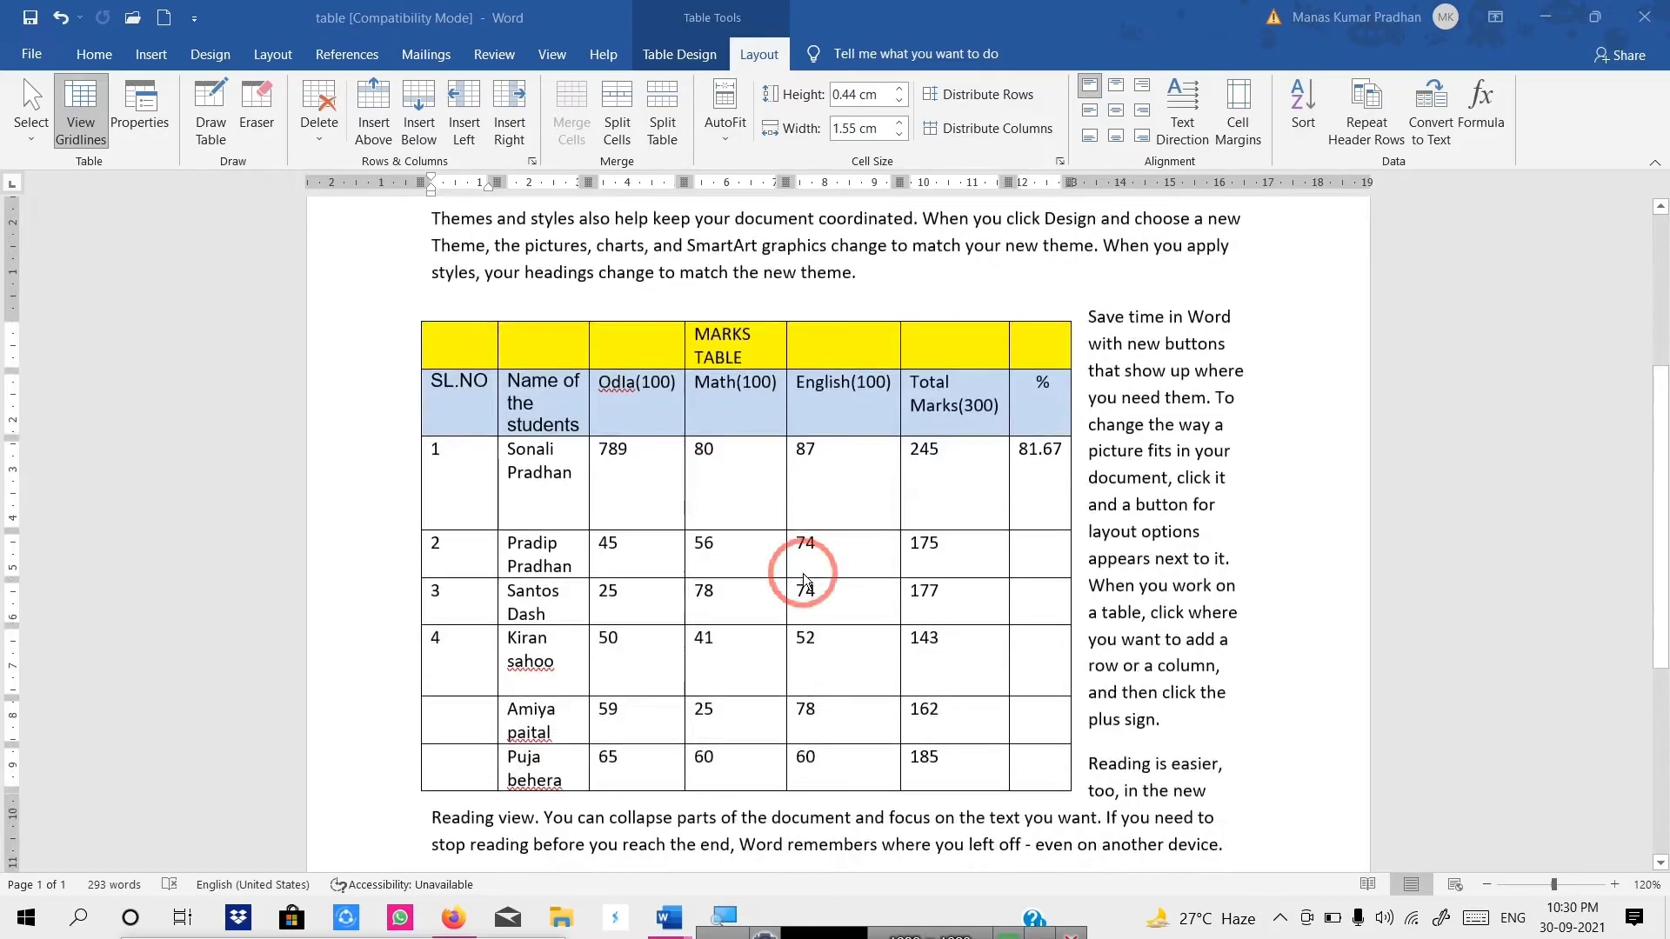
# Step: Centre the marks table with text wrapping around it in Table Properties
pyautogui.click(146, 122)
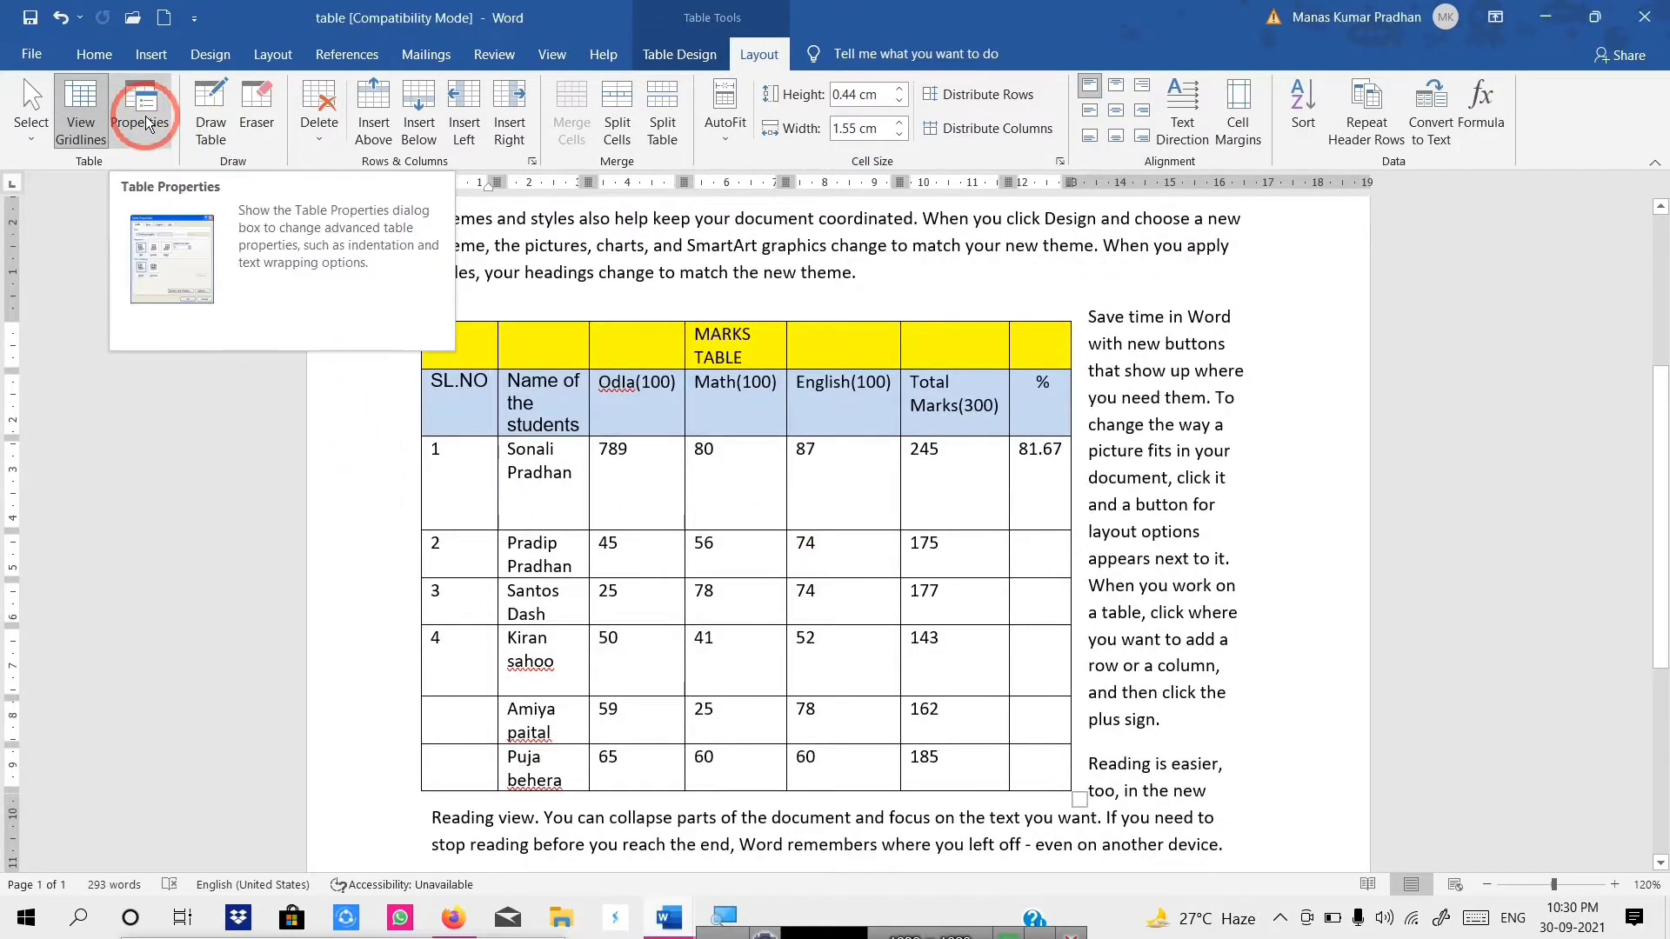
pyautogui.click(146, 121)
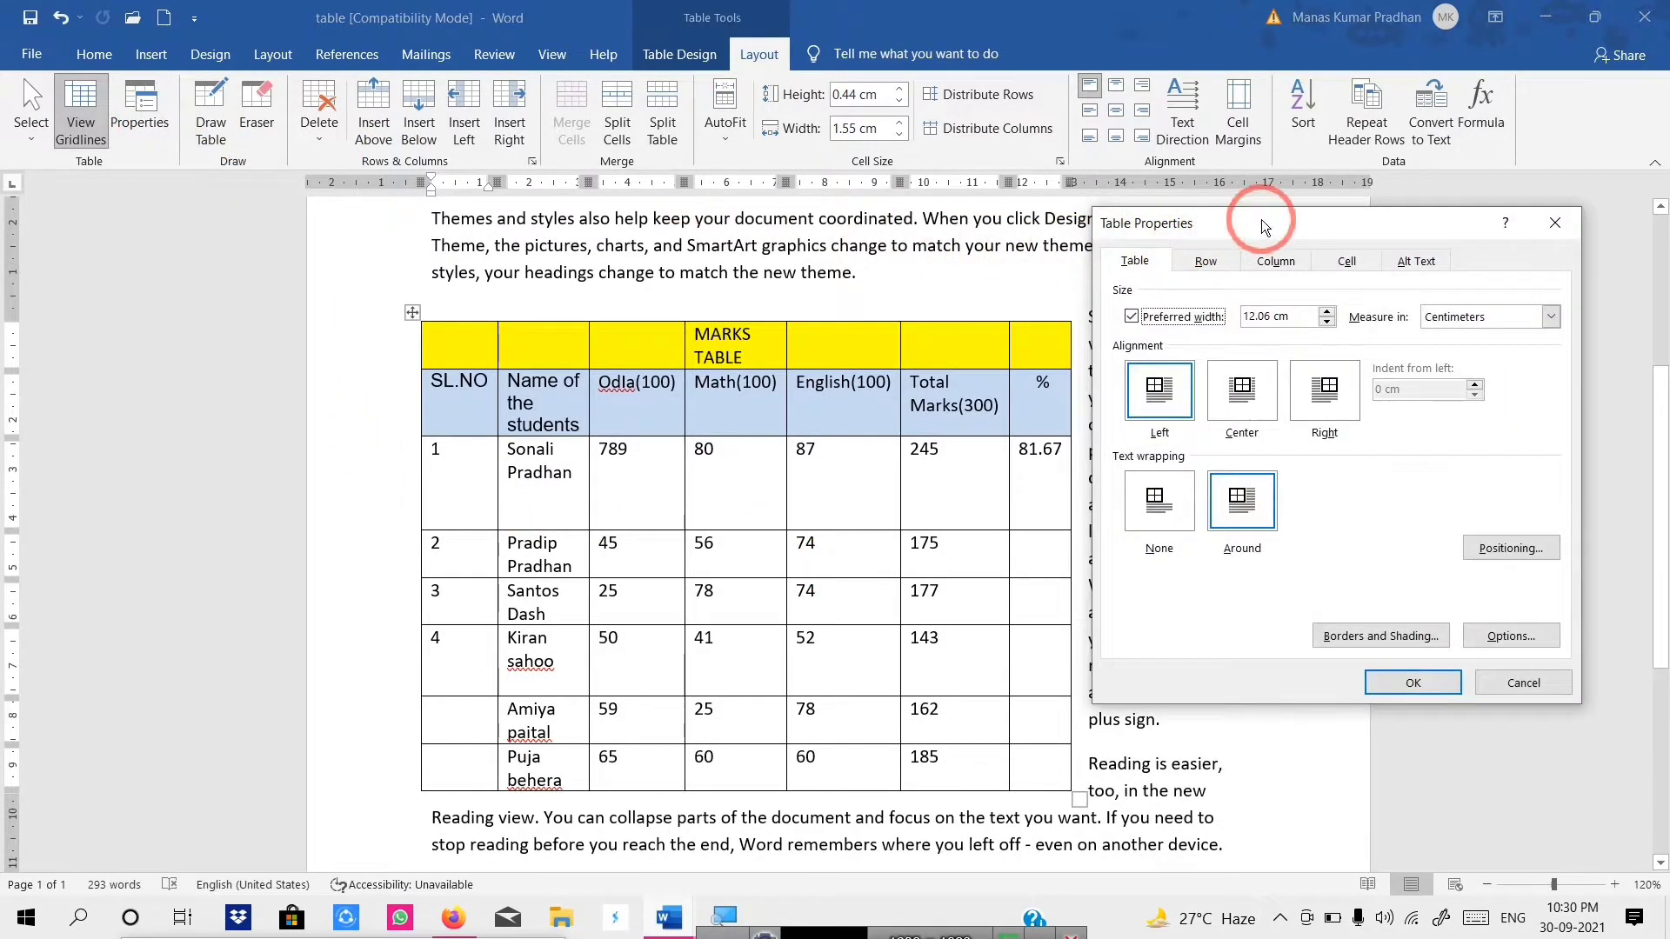
pyautogui.moveTo(1261, 226); pyautogui.dragTo(1261, 175)
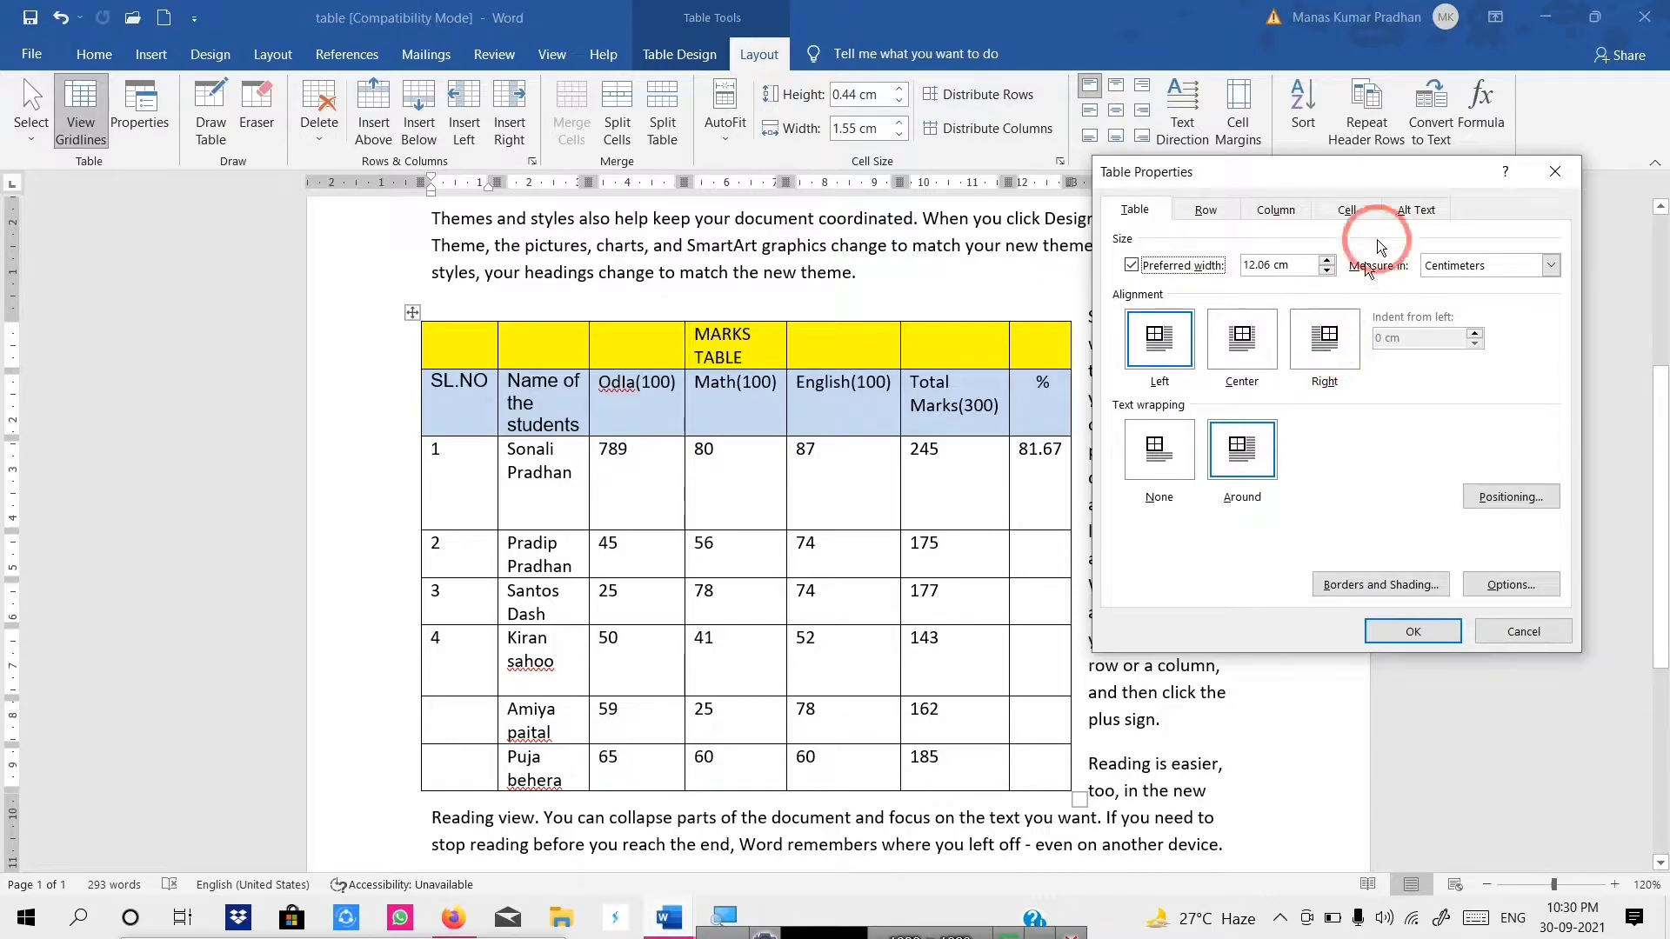
pyautogui.moveTo(1404, 161); pyautogui.dragTo(1485, 85)
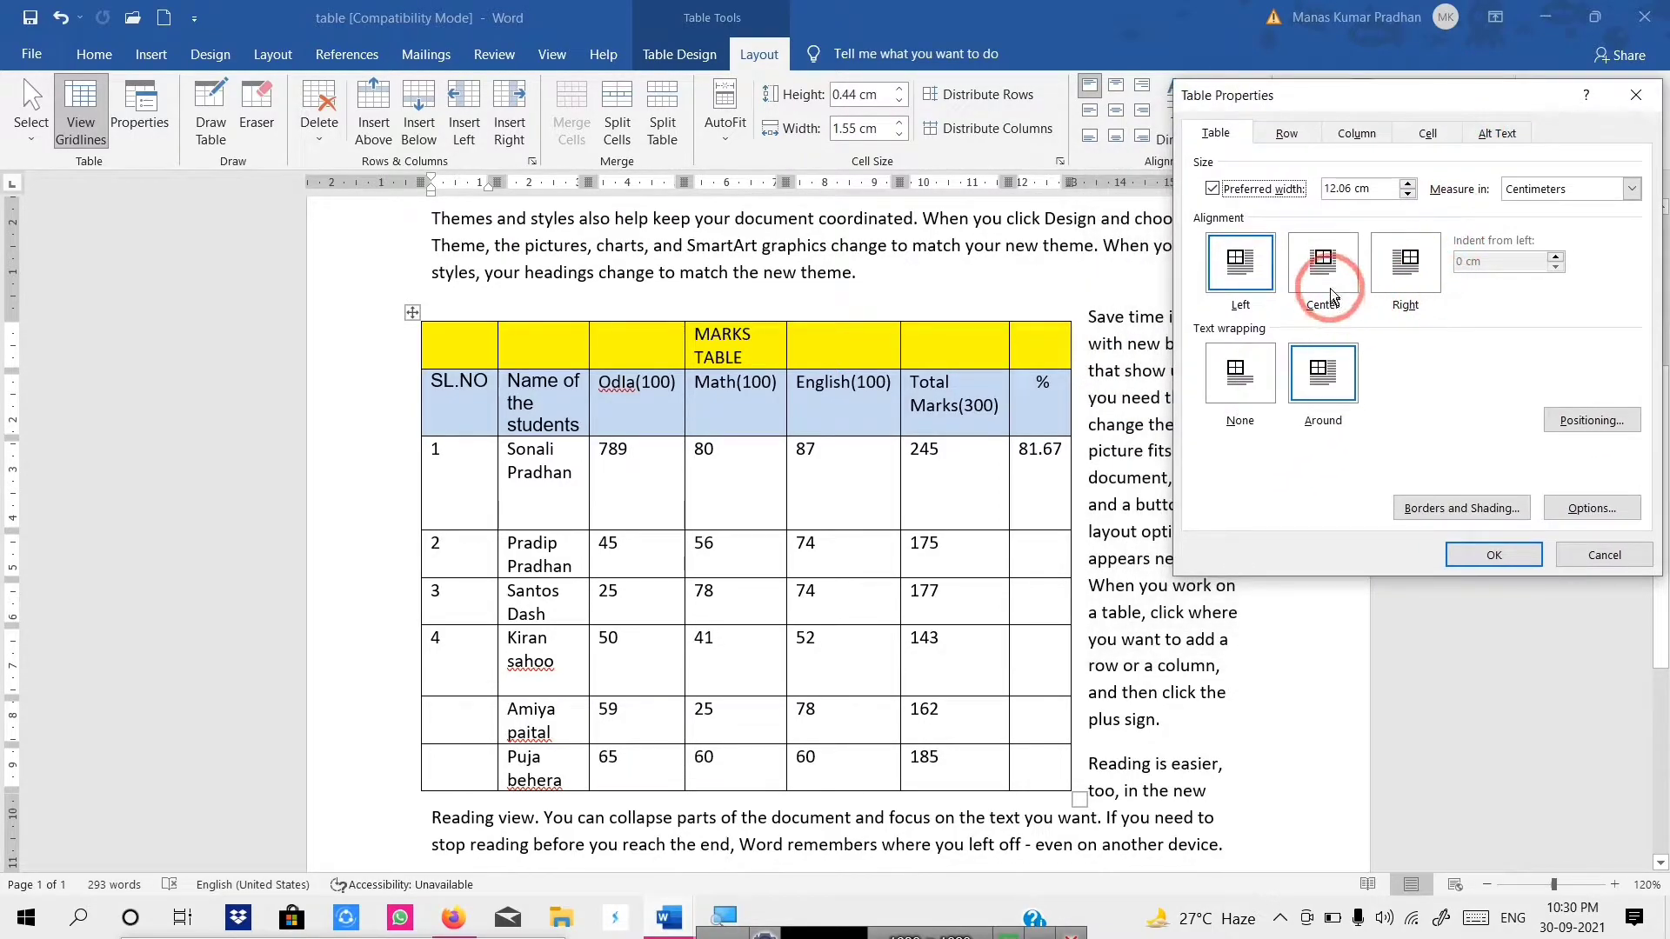
pyautogui.moveTo(1376, 103); pyautogui.dragTo(1358, 48)
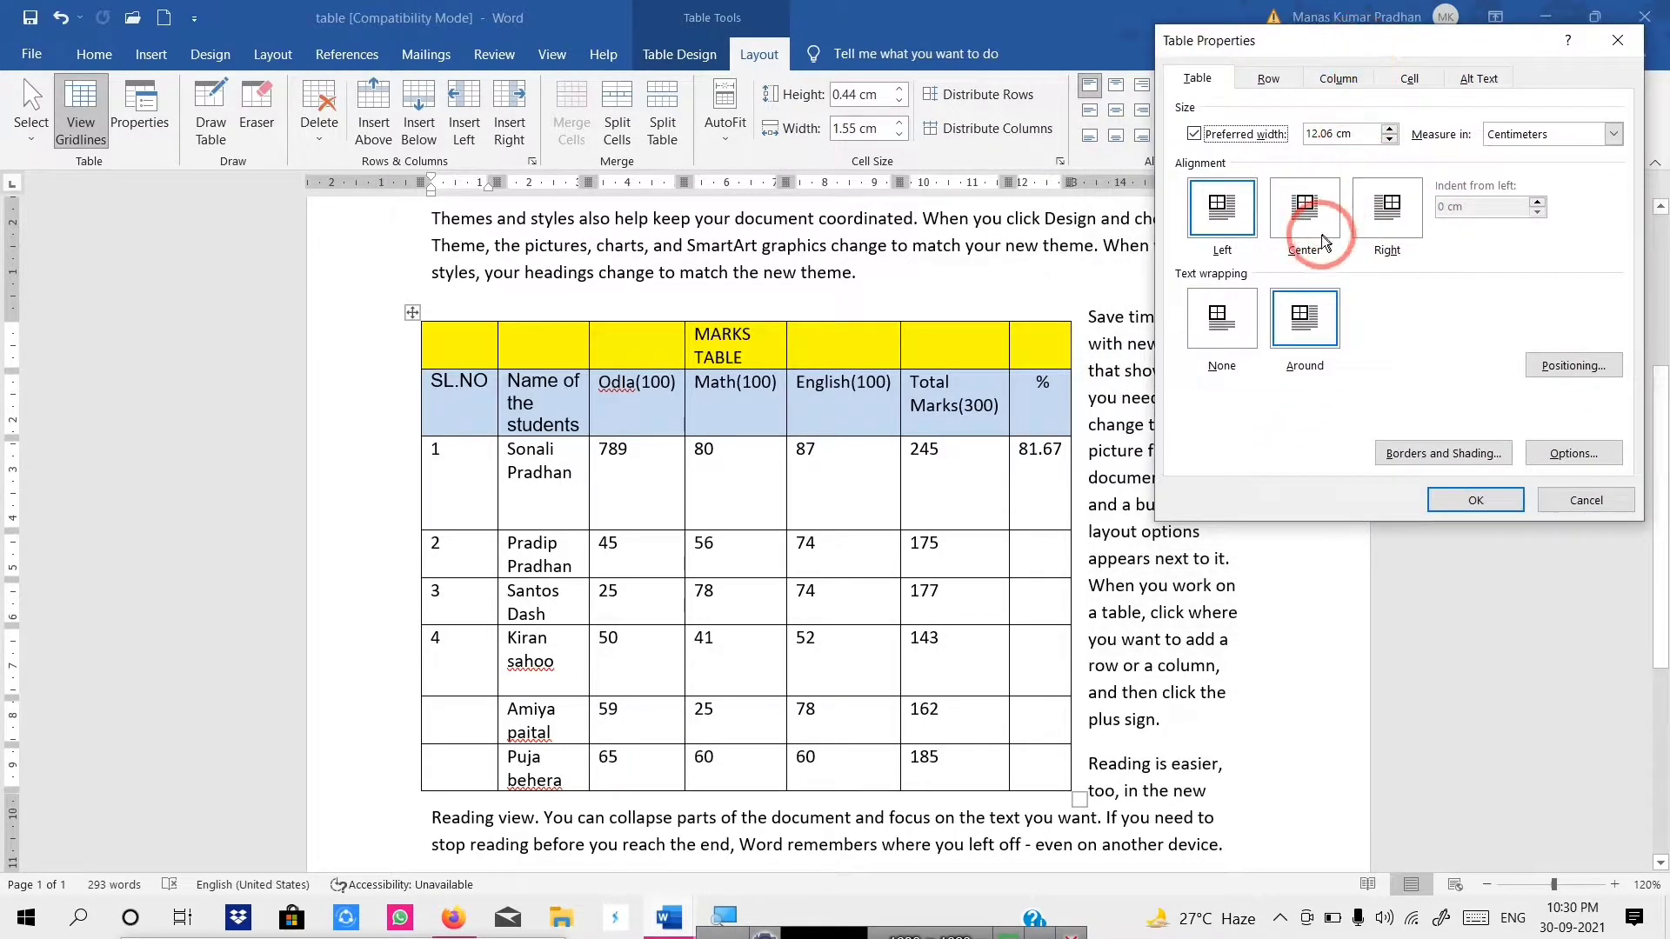
pyautogui.click(1469, 498)
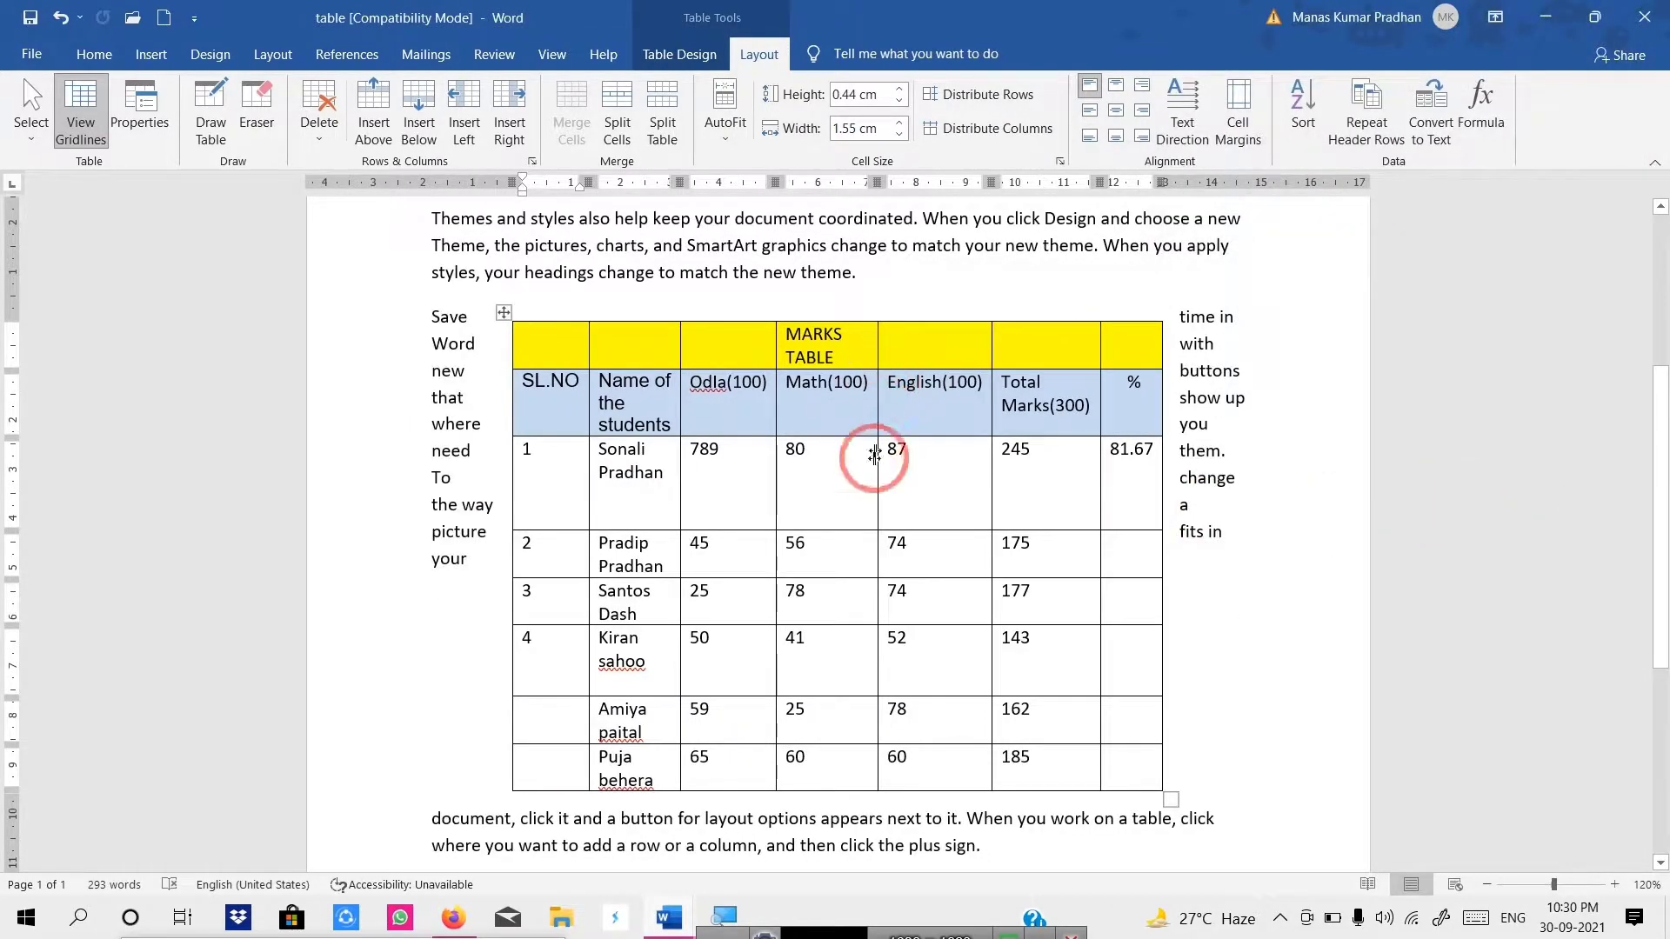
# Step: Try Left alignment, then Right alignment for the table
pyautogui.click(141, 102)
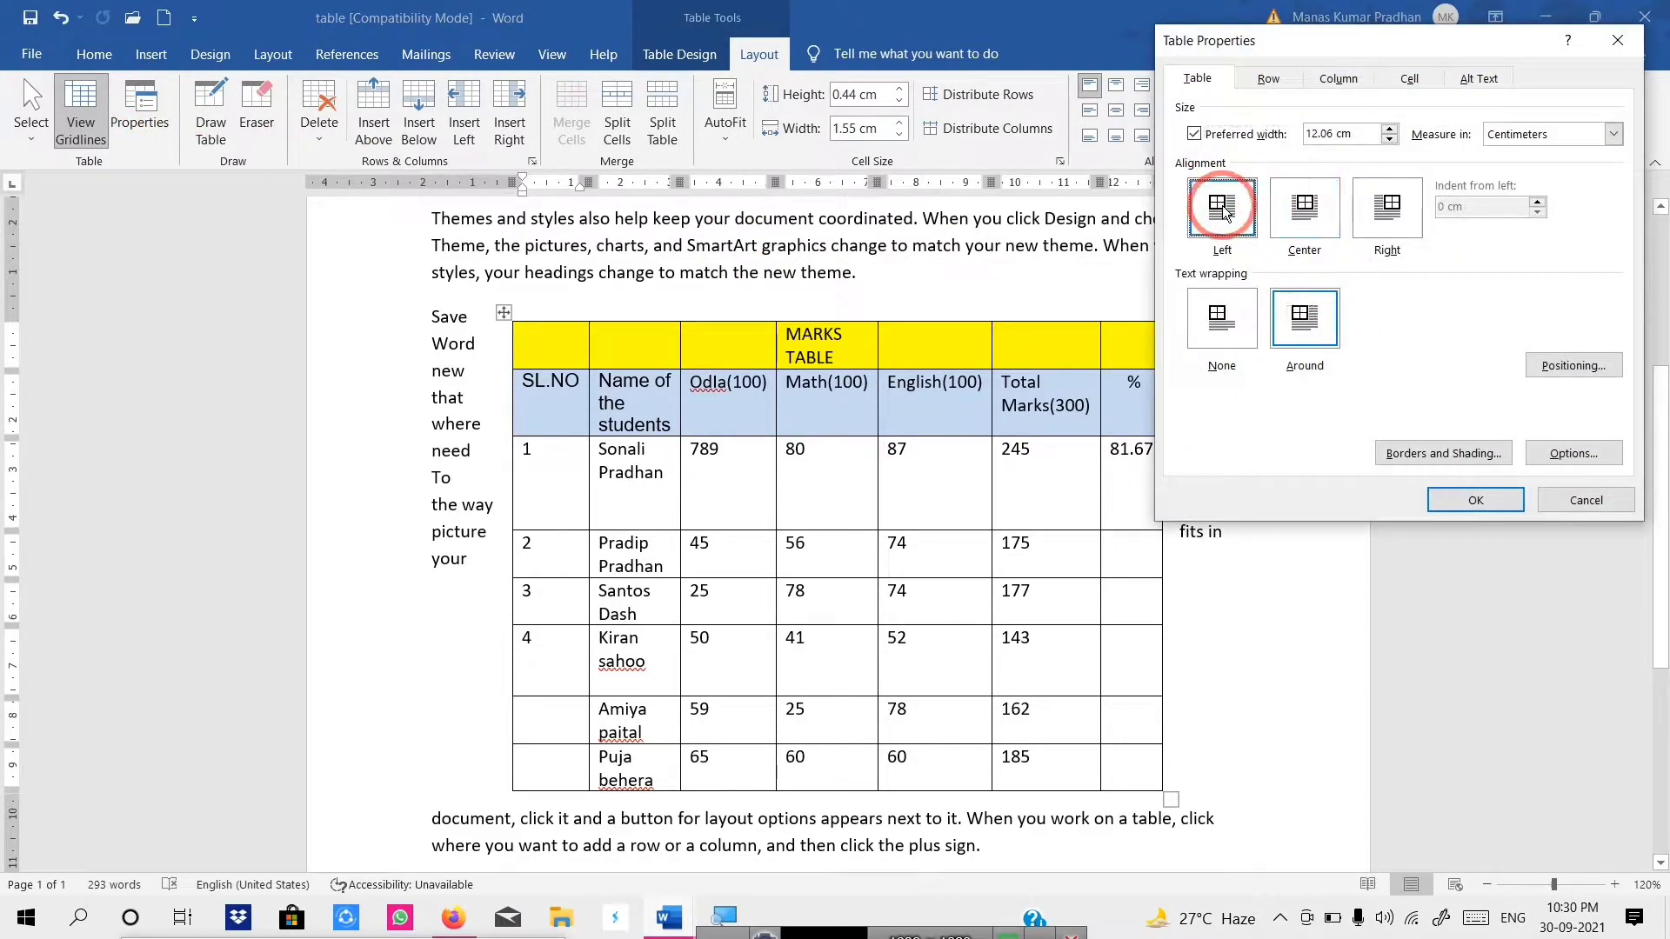
pyautogui.click(1476, 502)
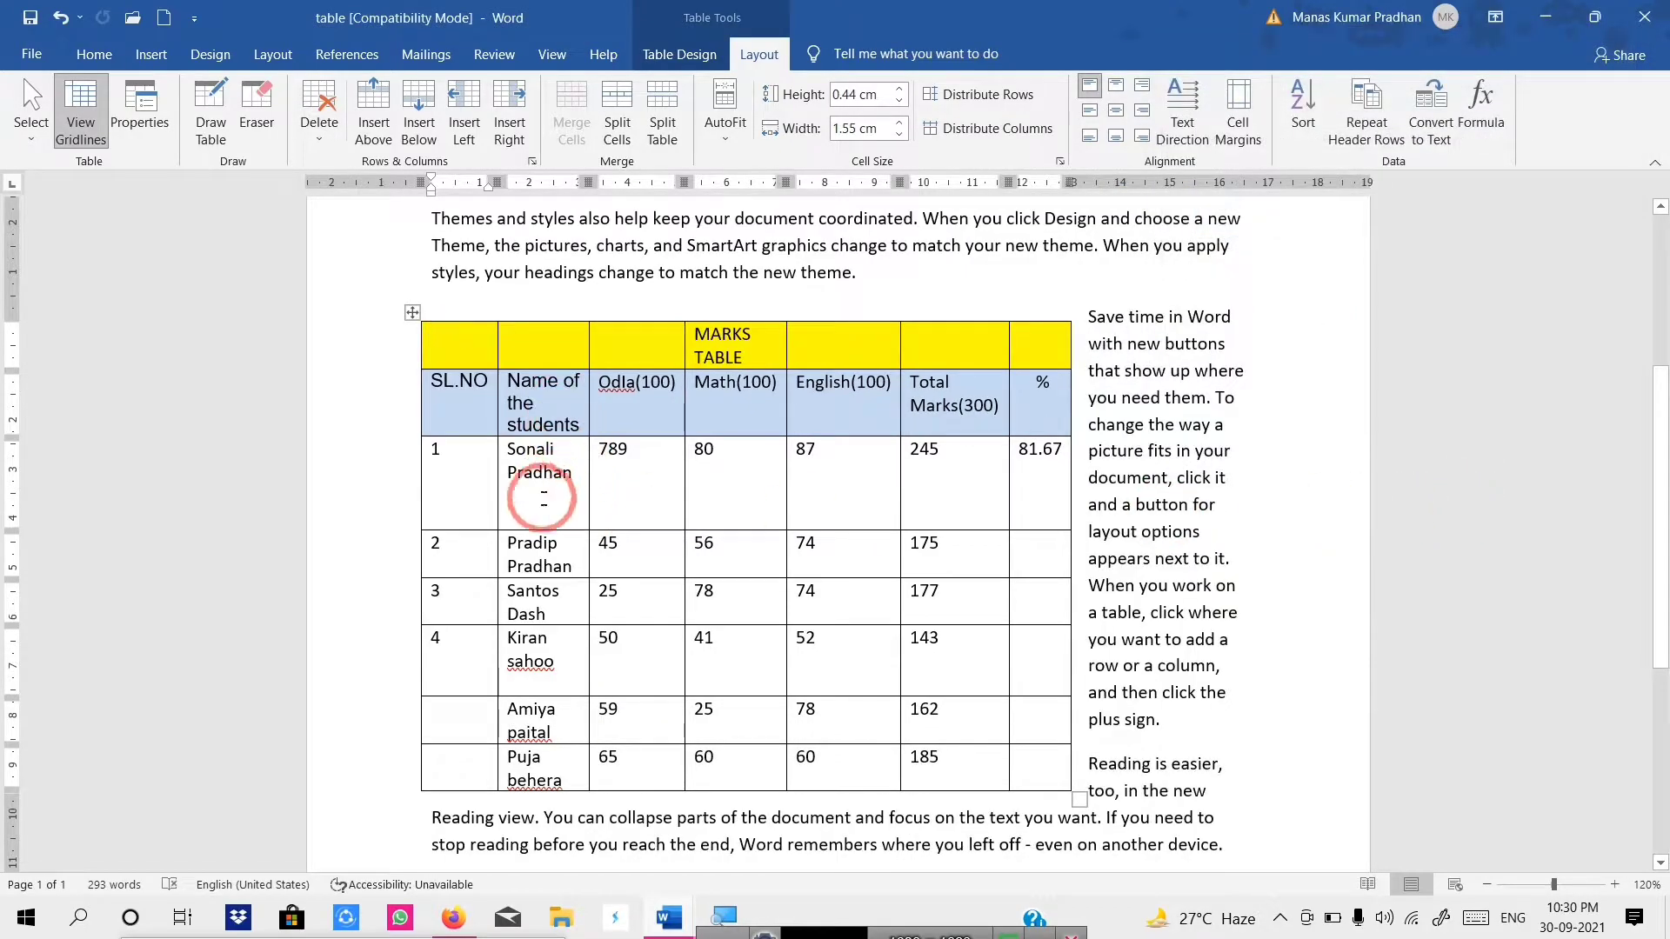
pyautogui.click(138, 113)
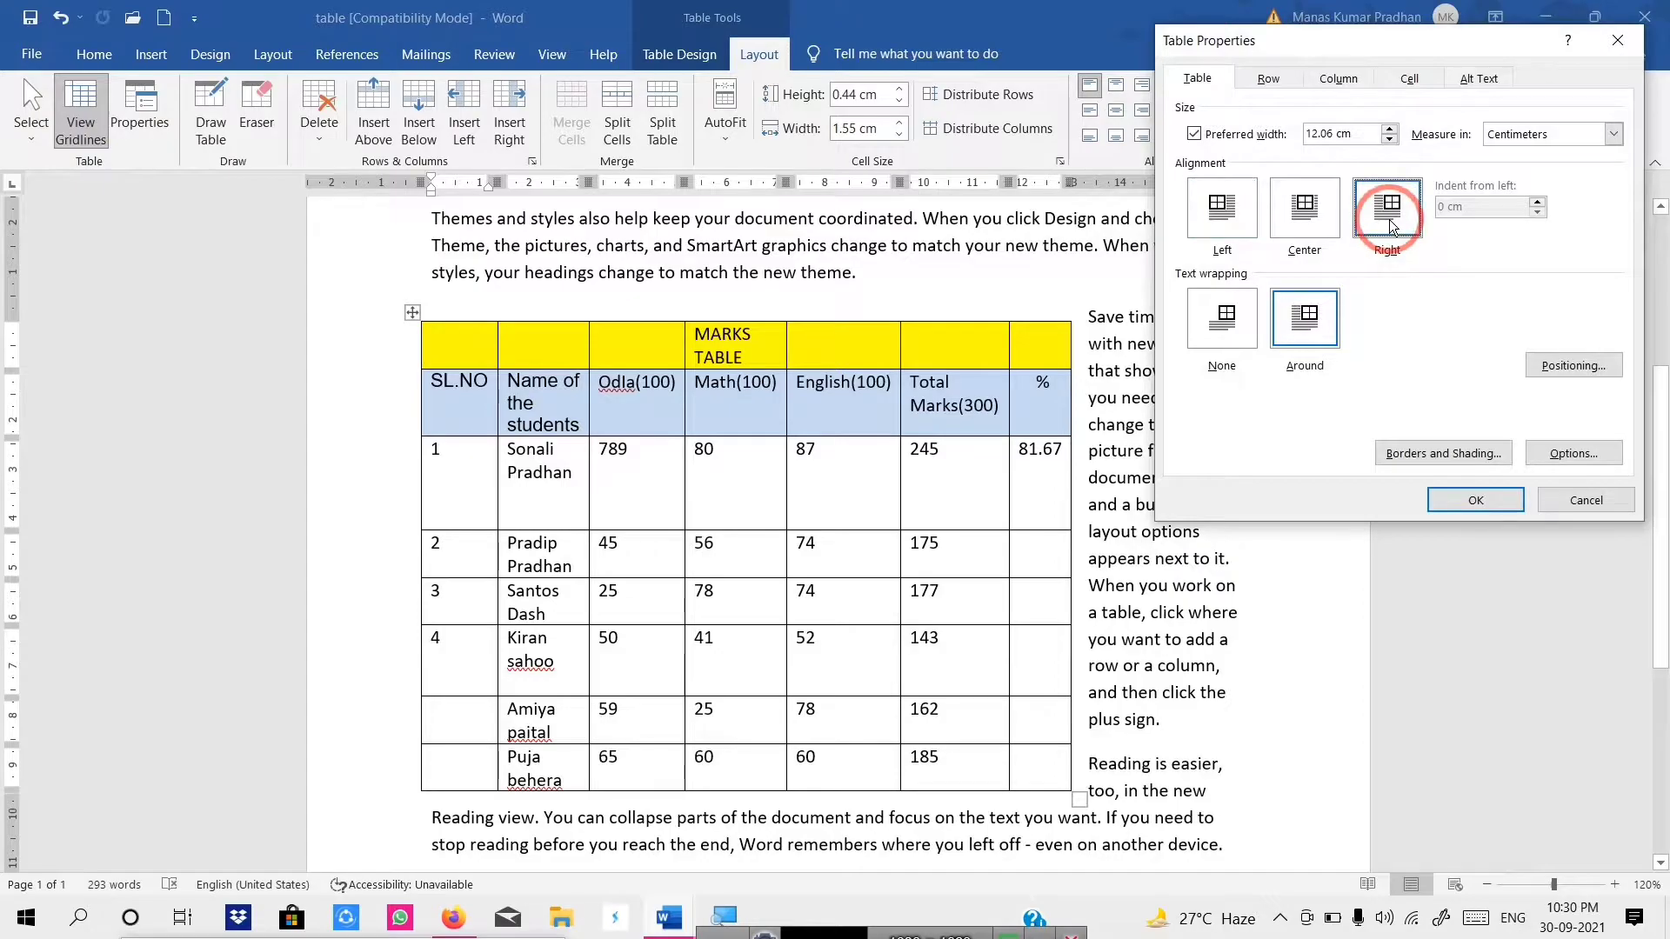
pyautogui.click(1490, 501)
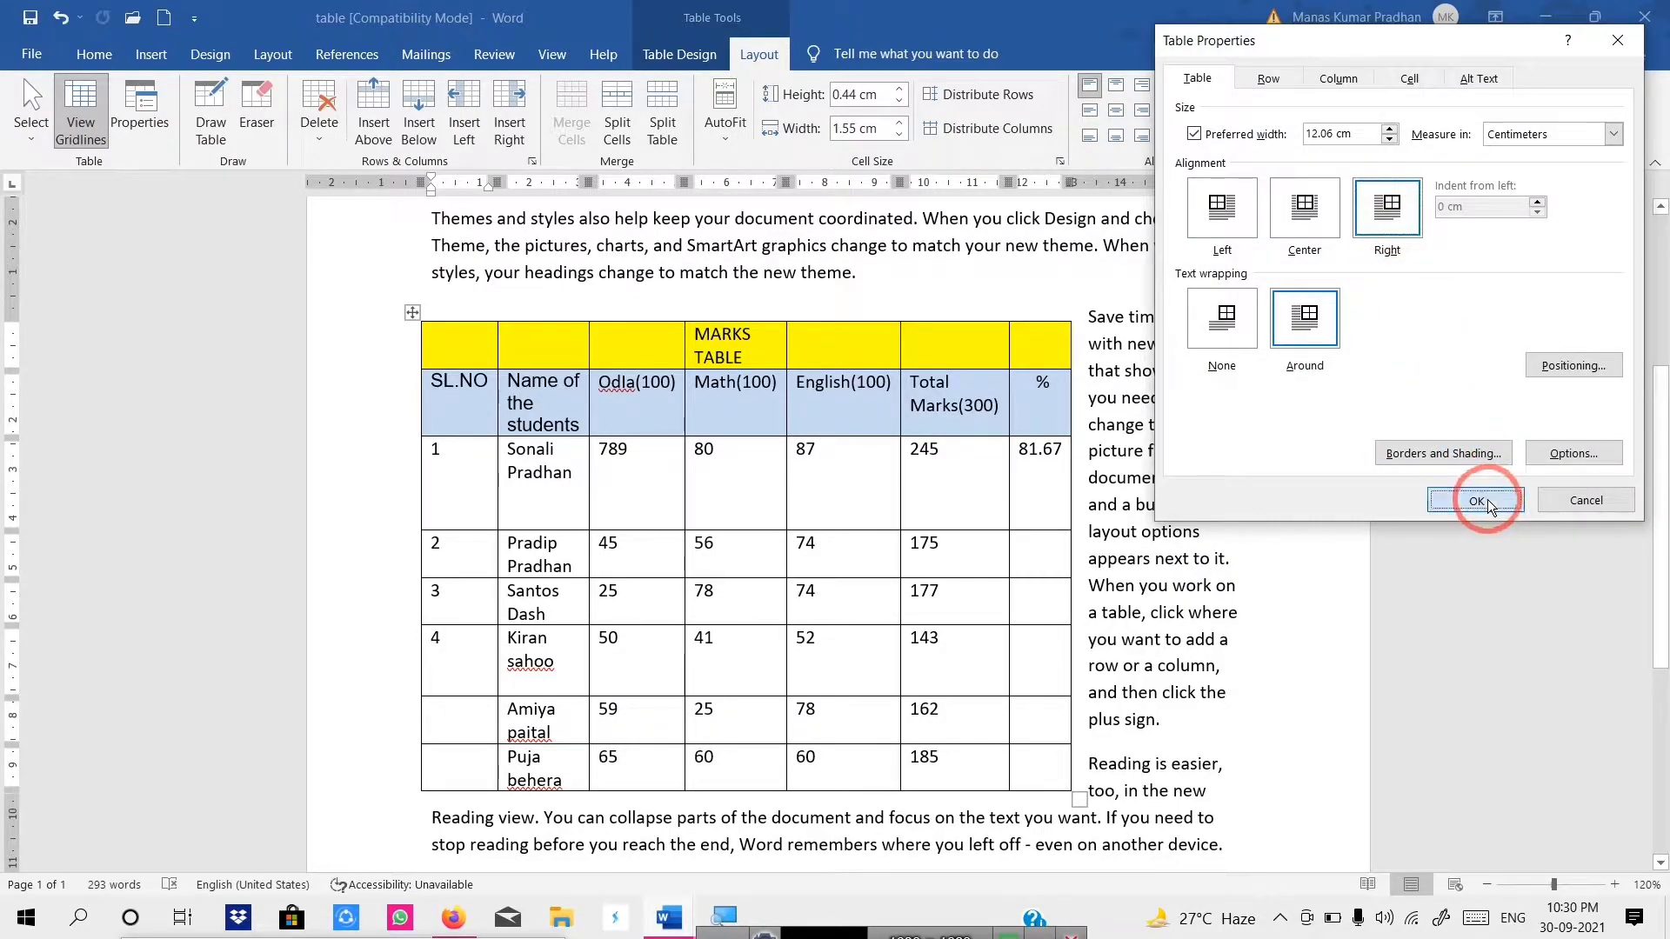
# Step: Set the table's text wrapping to None, then back to Around
pyautogui.click(140, 108)
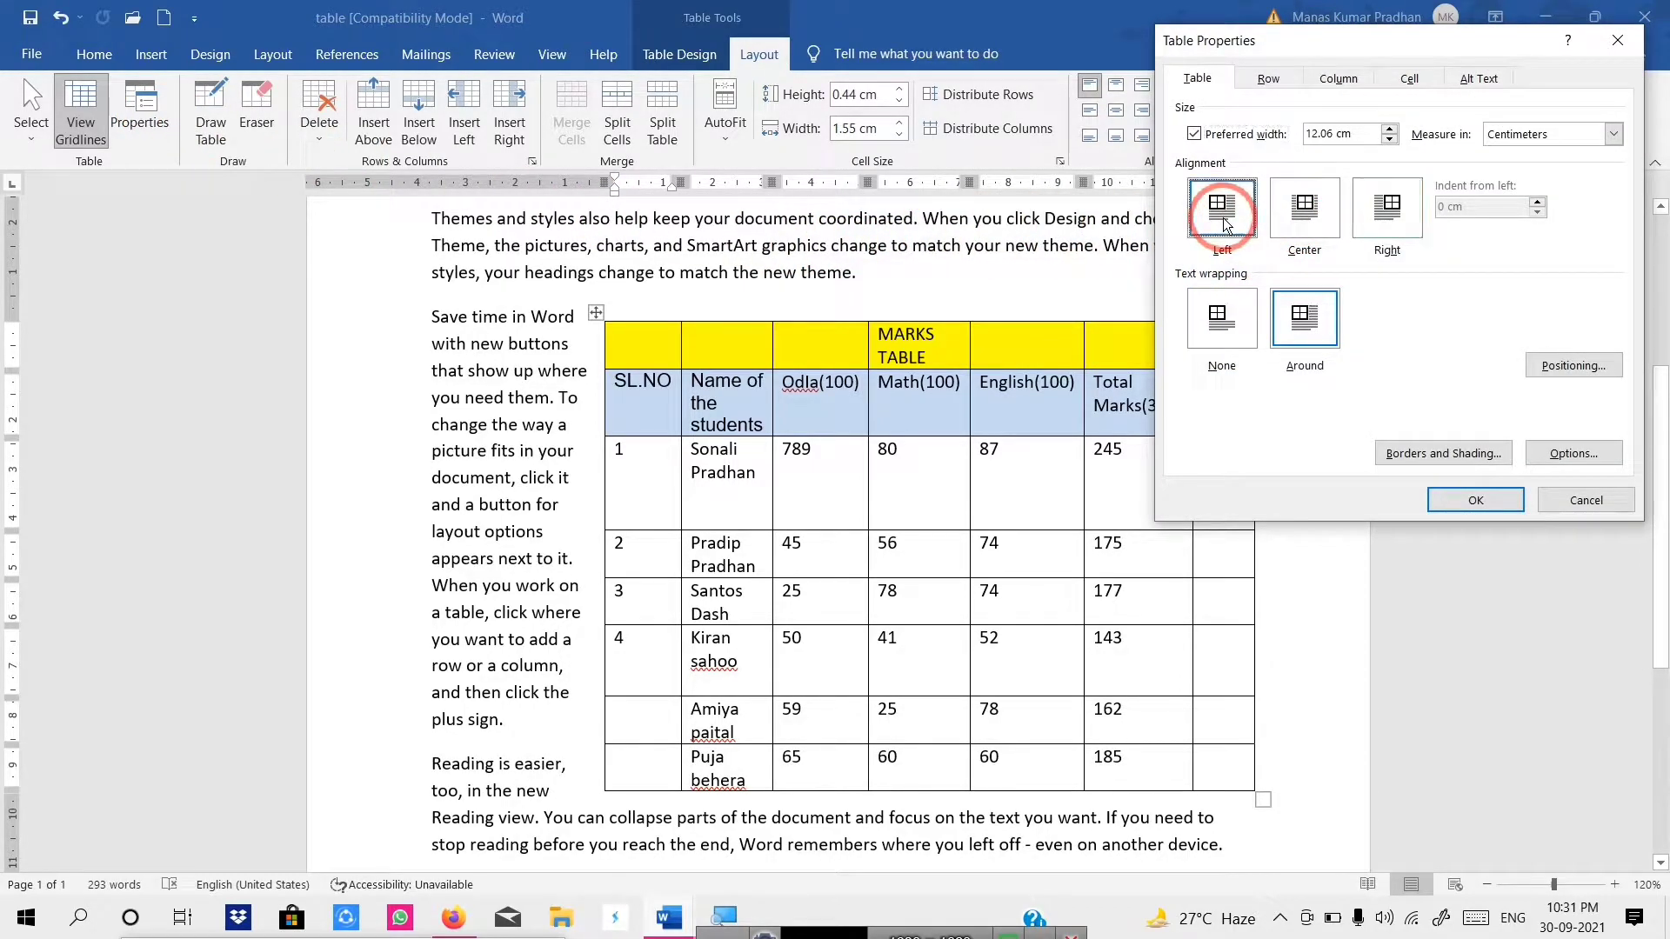
pyautogui.click(1217, 348)
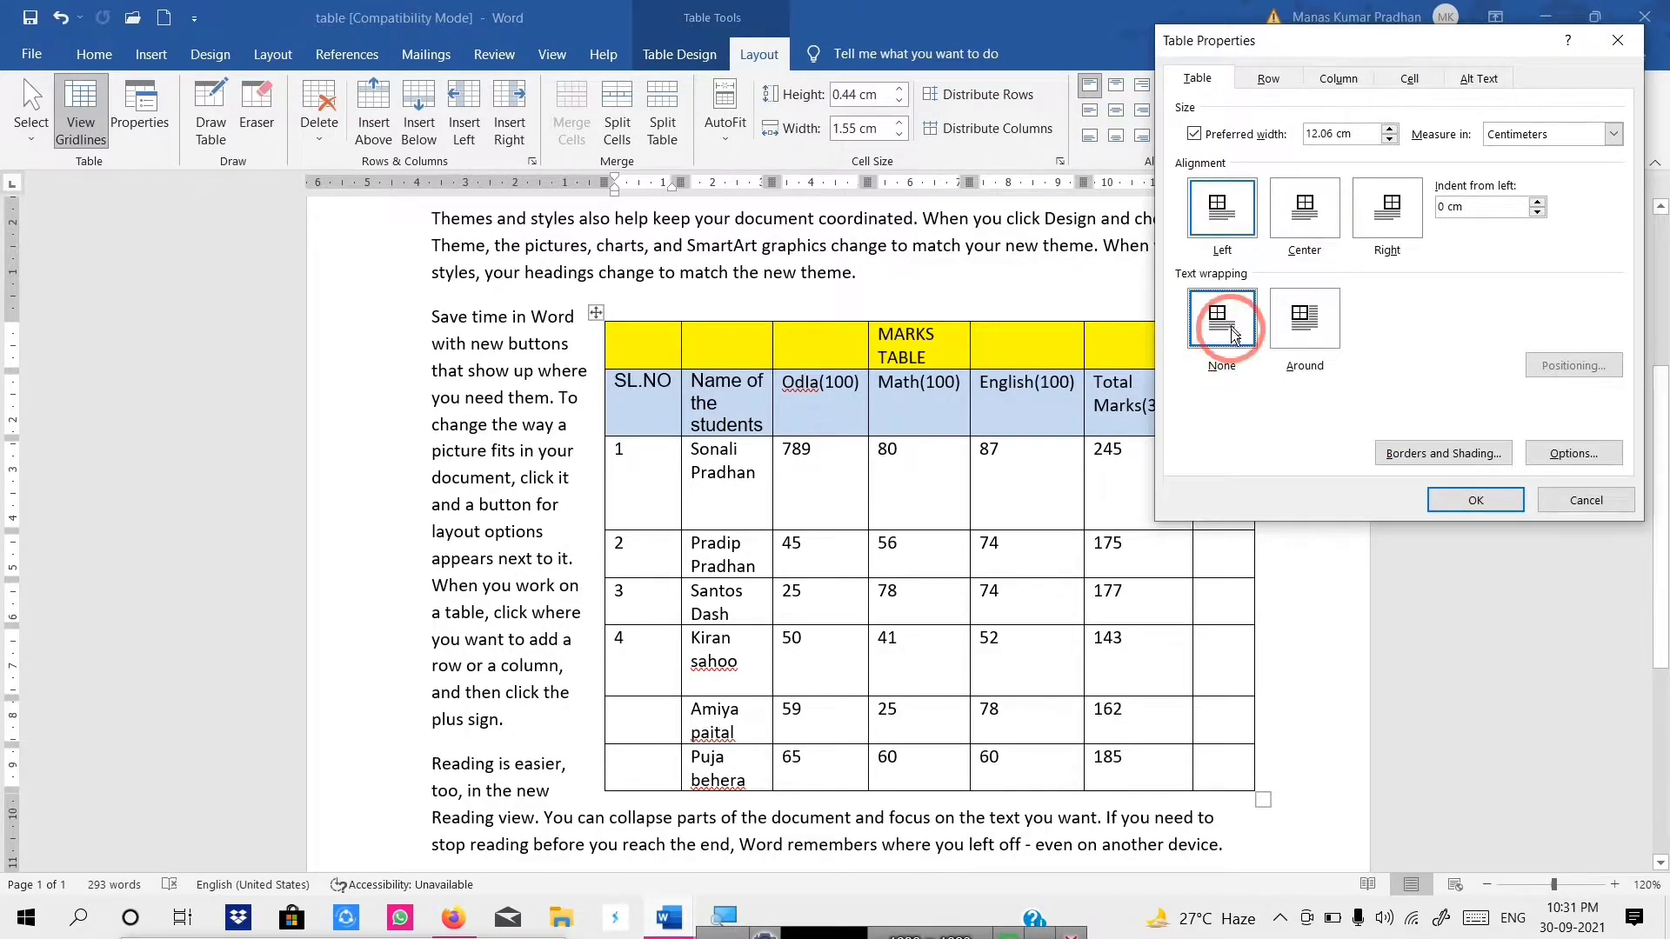
pyautogui.click(1476, 500)
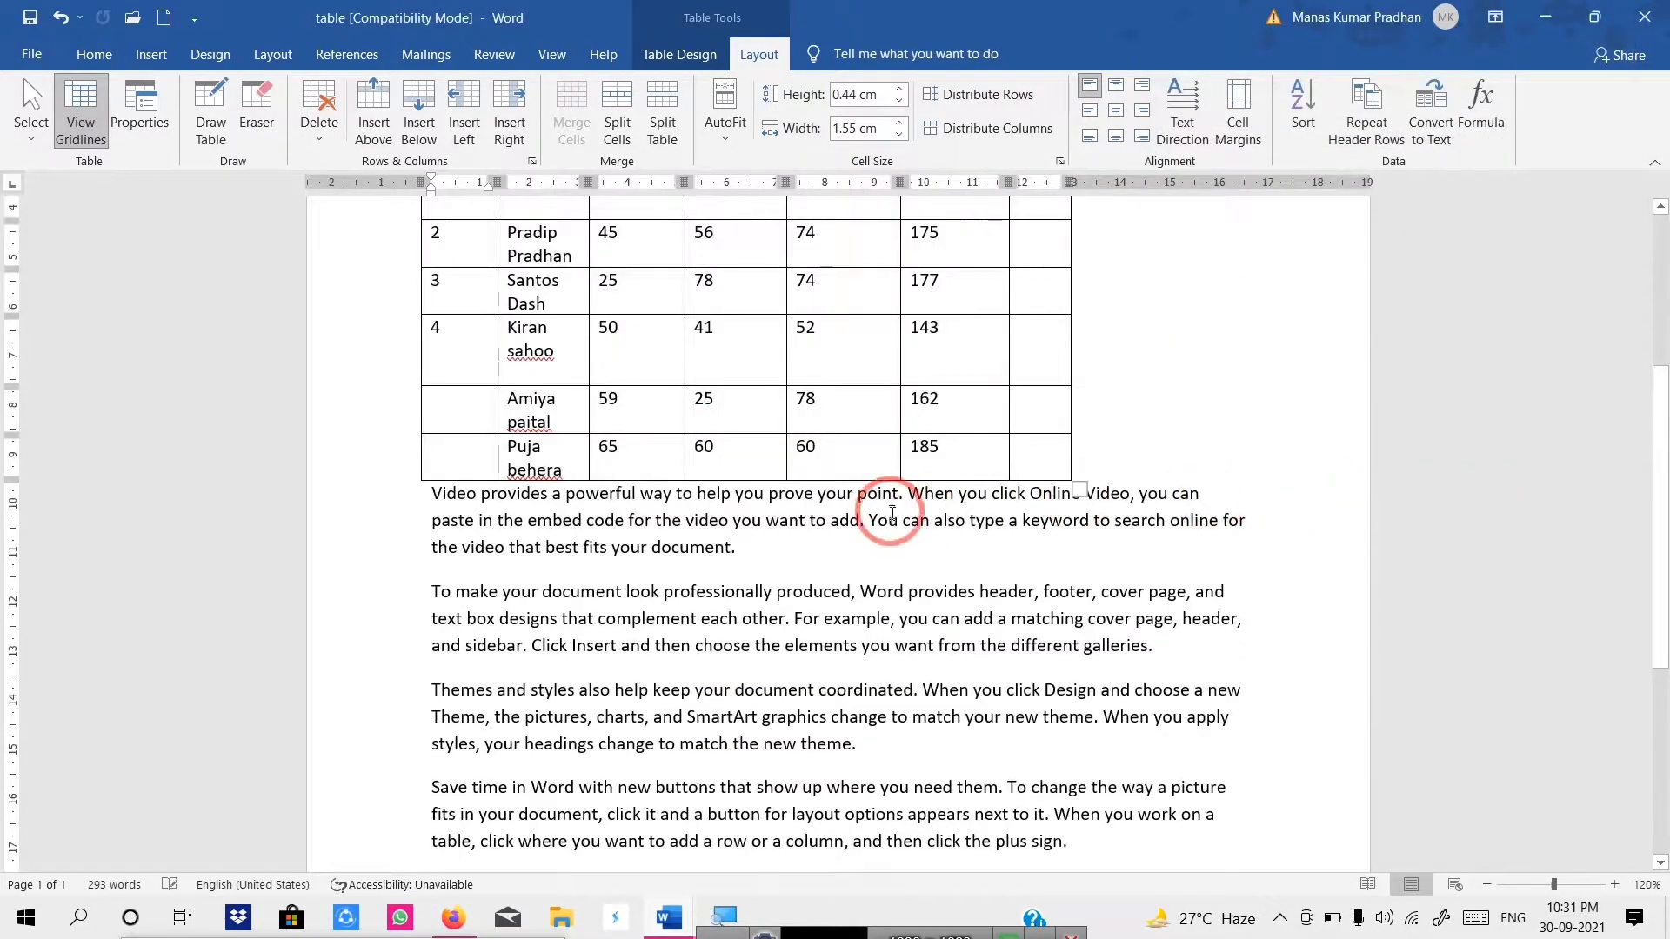
pyautogui.scroll(5, 876, 515)
pyautogui.scroll(-3, 859, 524)
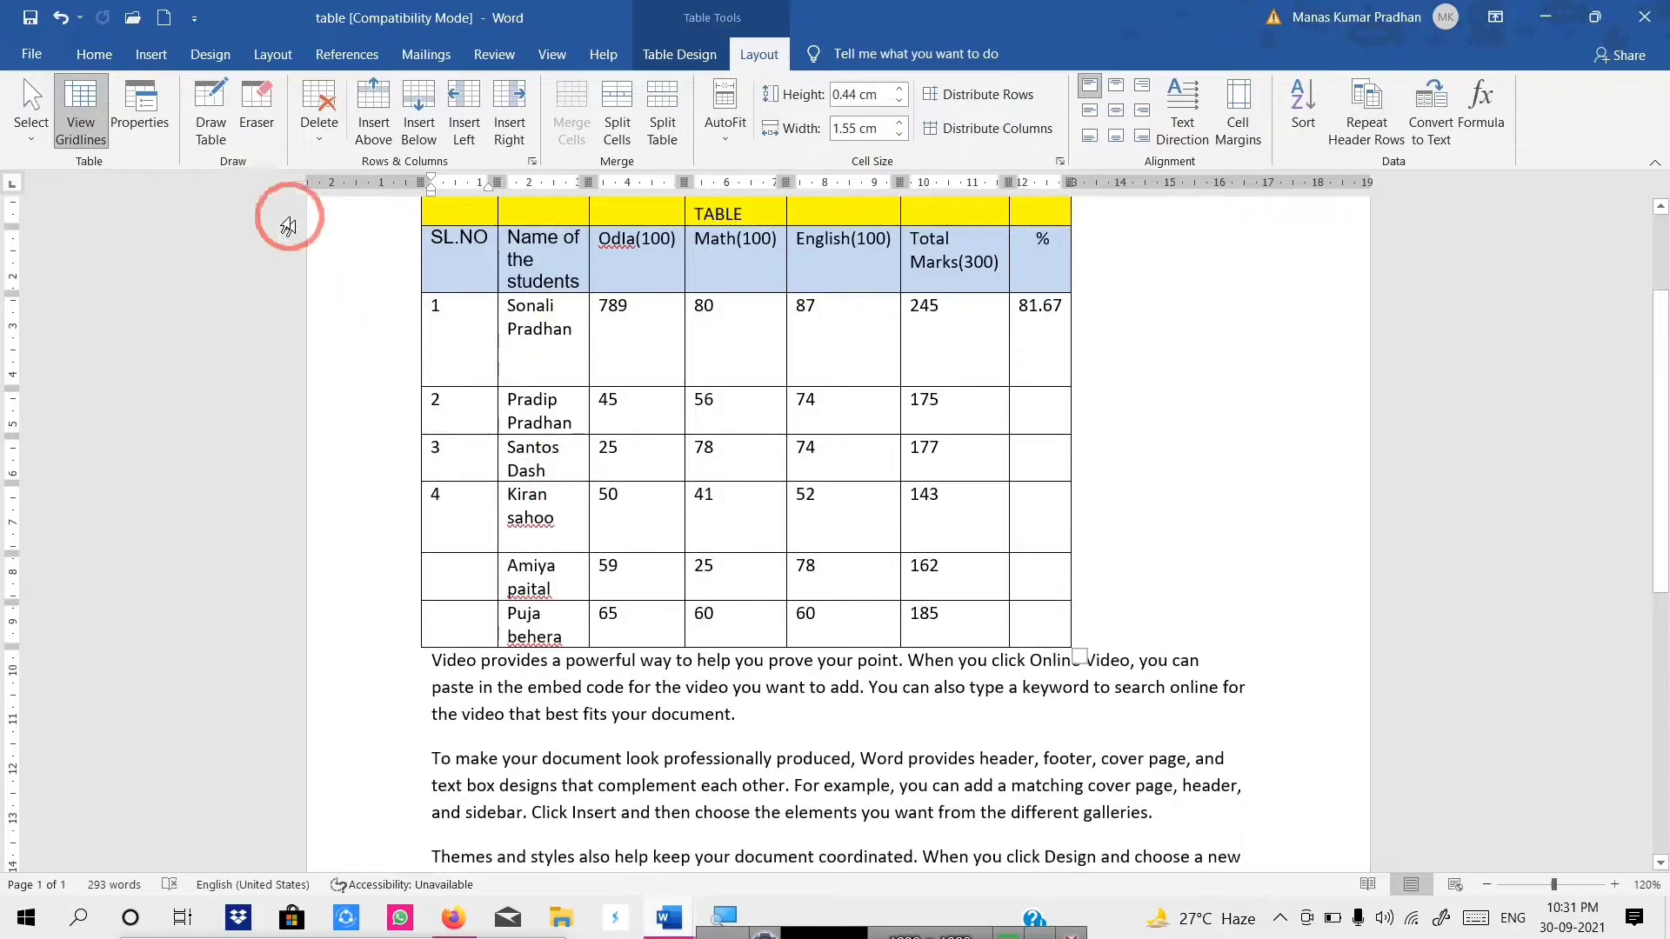
pyautogui.click(155, 126)
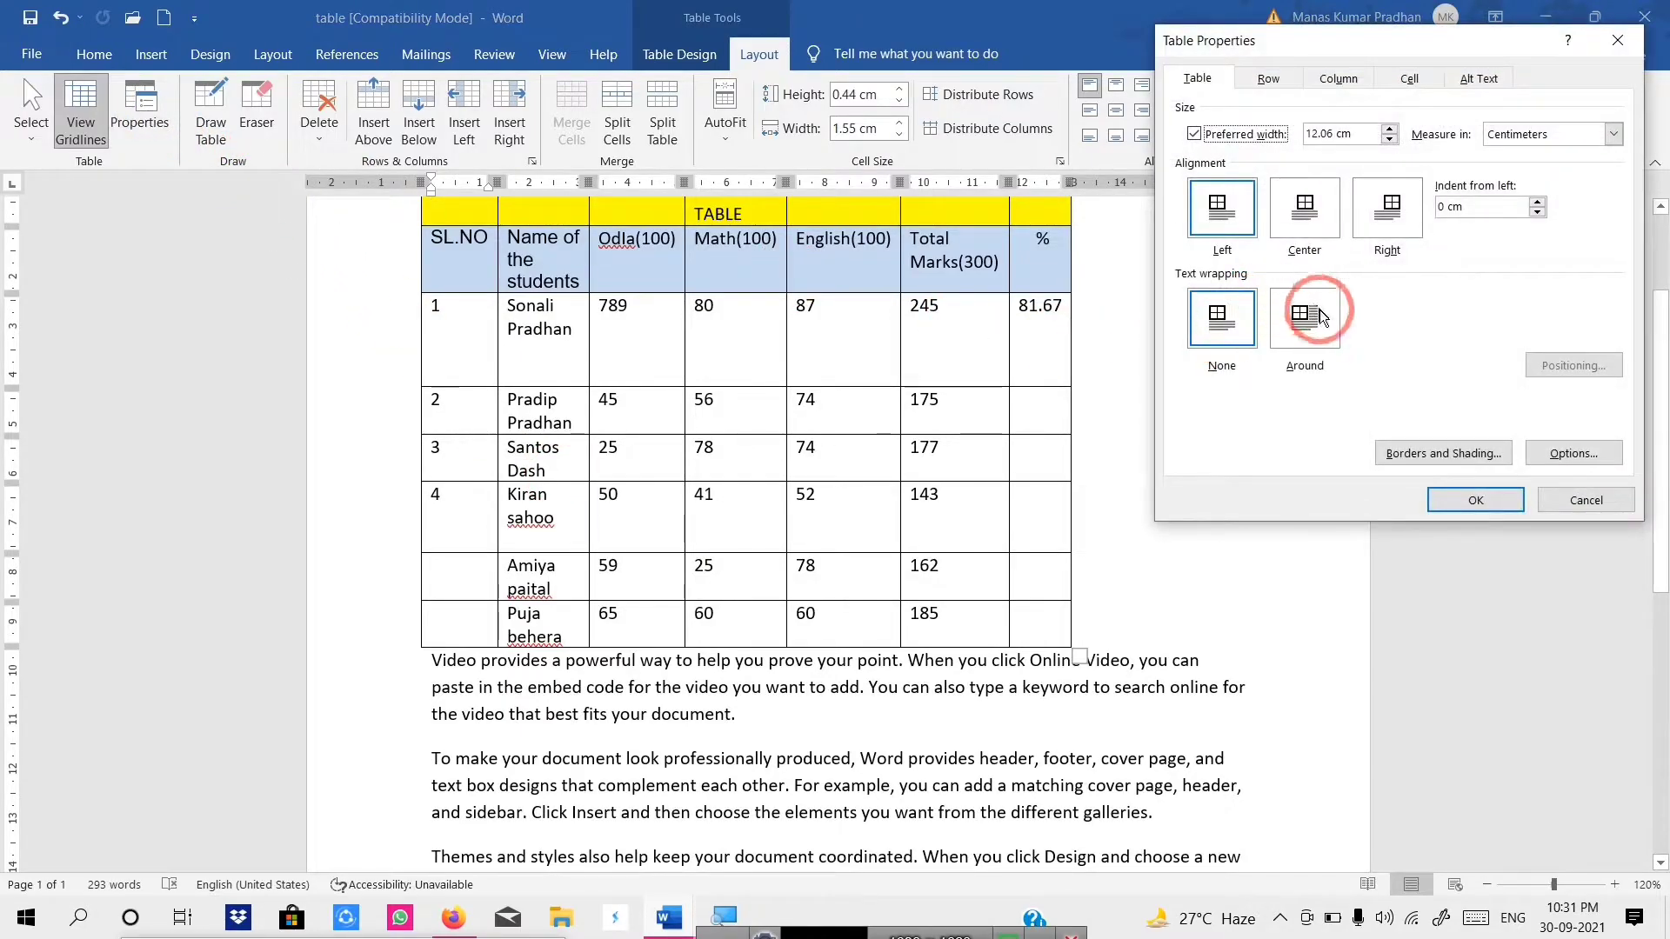
pyautogui.click(1305, 320)
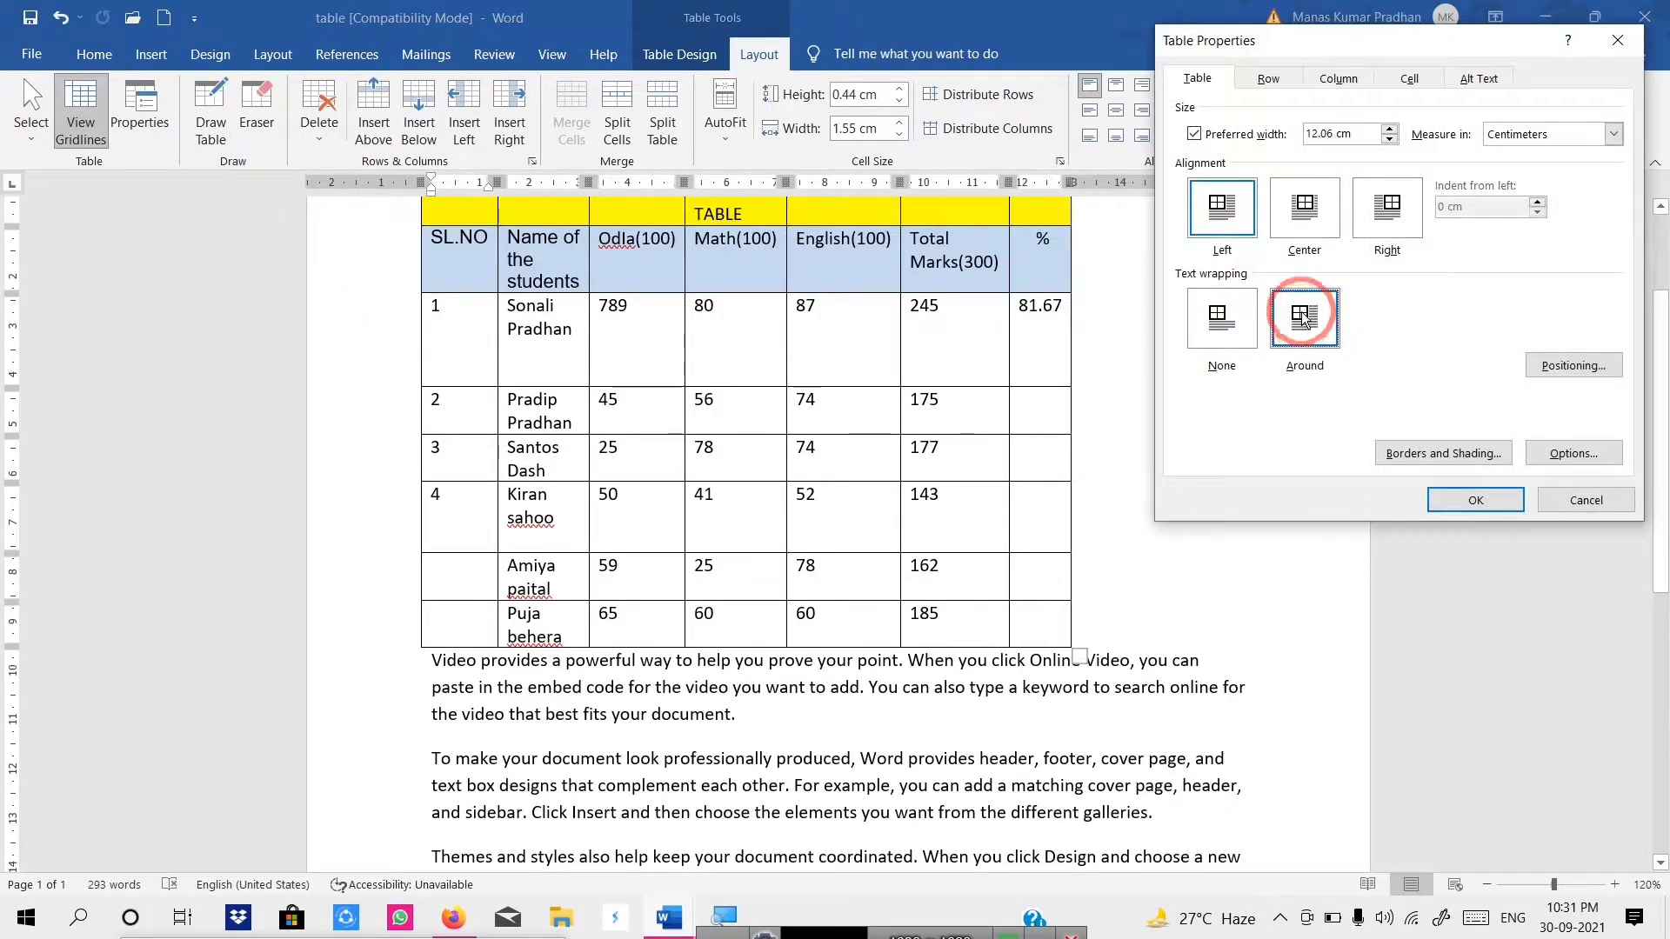
pyautogui.click(1470, 501)
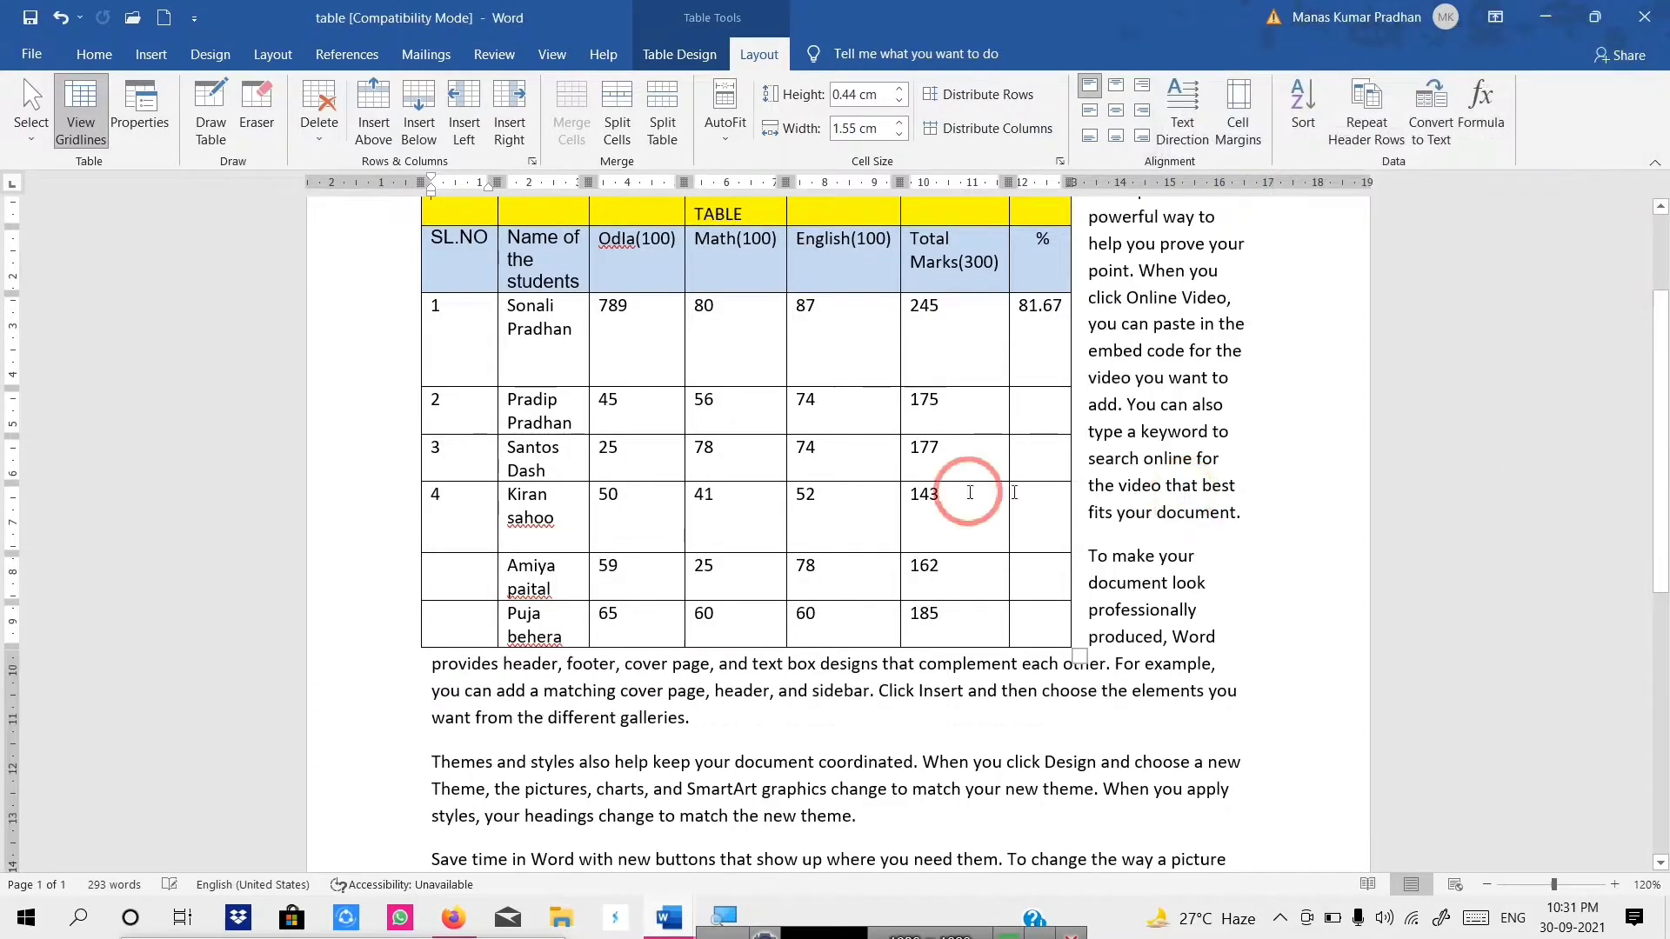
# Step: Drag the table into the paragraph text with text on its right, then undo the move
pyautogui.scroll(2, 433, 369)
pyautogui.moveTo(412, 336); pyautogui.dragTo(502, 392)
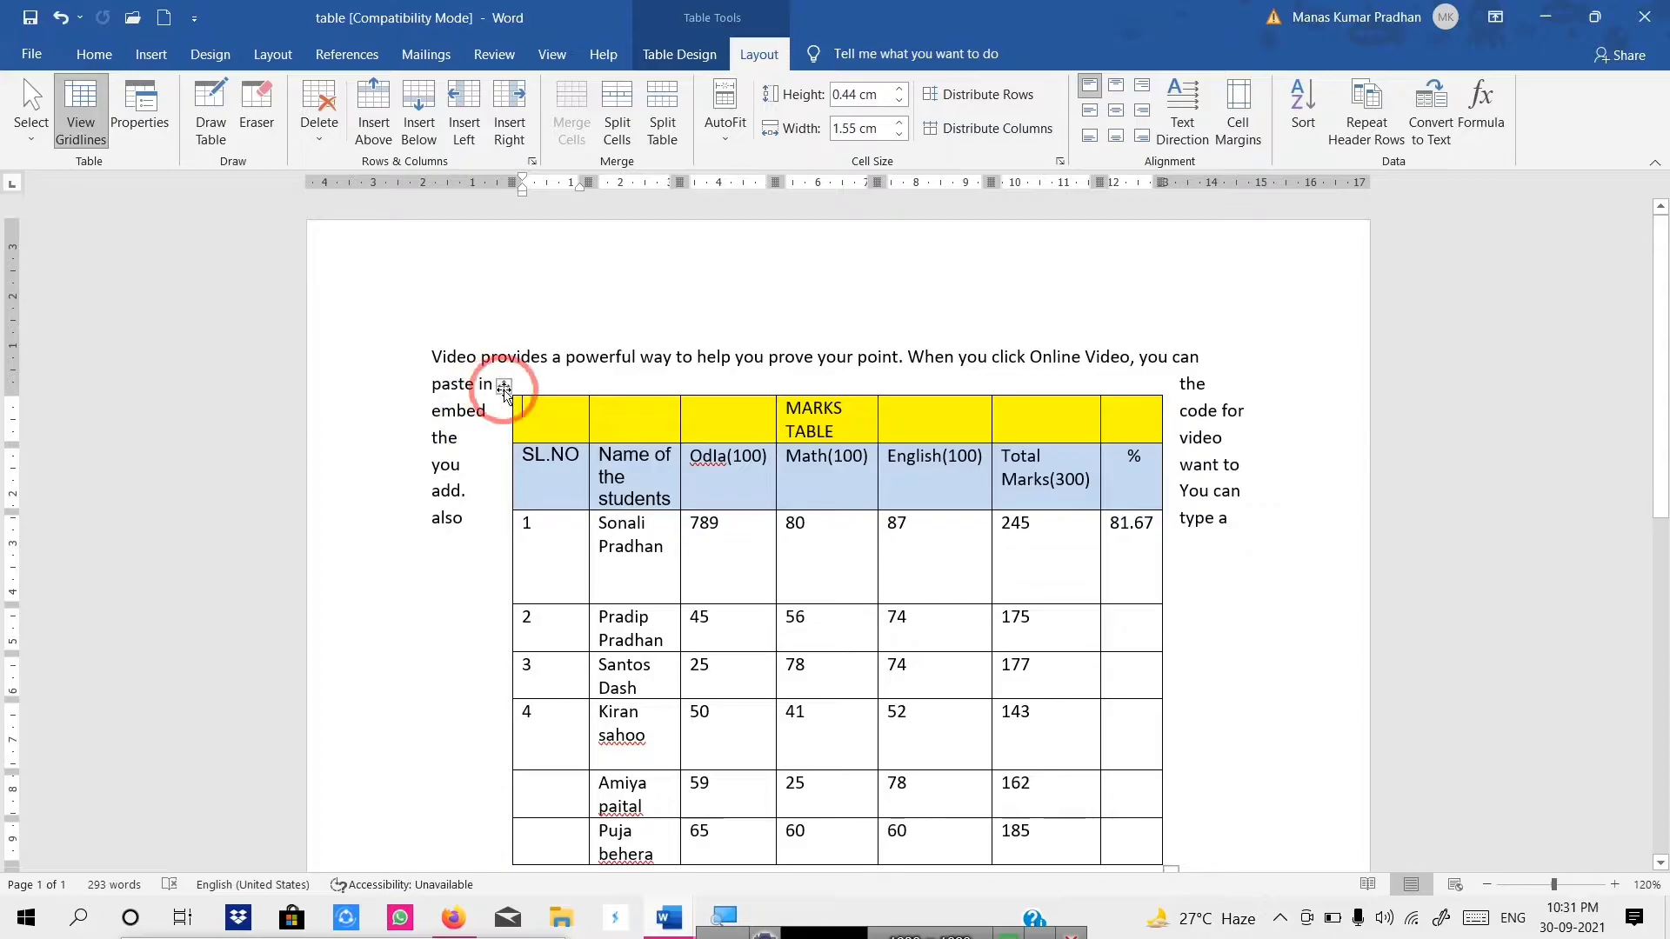
pyautogui.moveTo(484, 386); pyautogui.dragTo(424, 364)
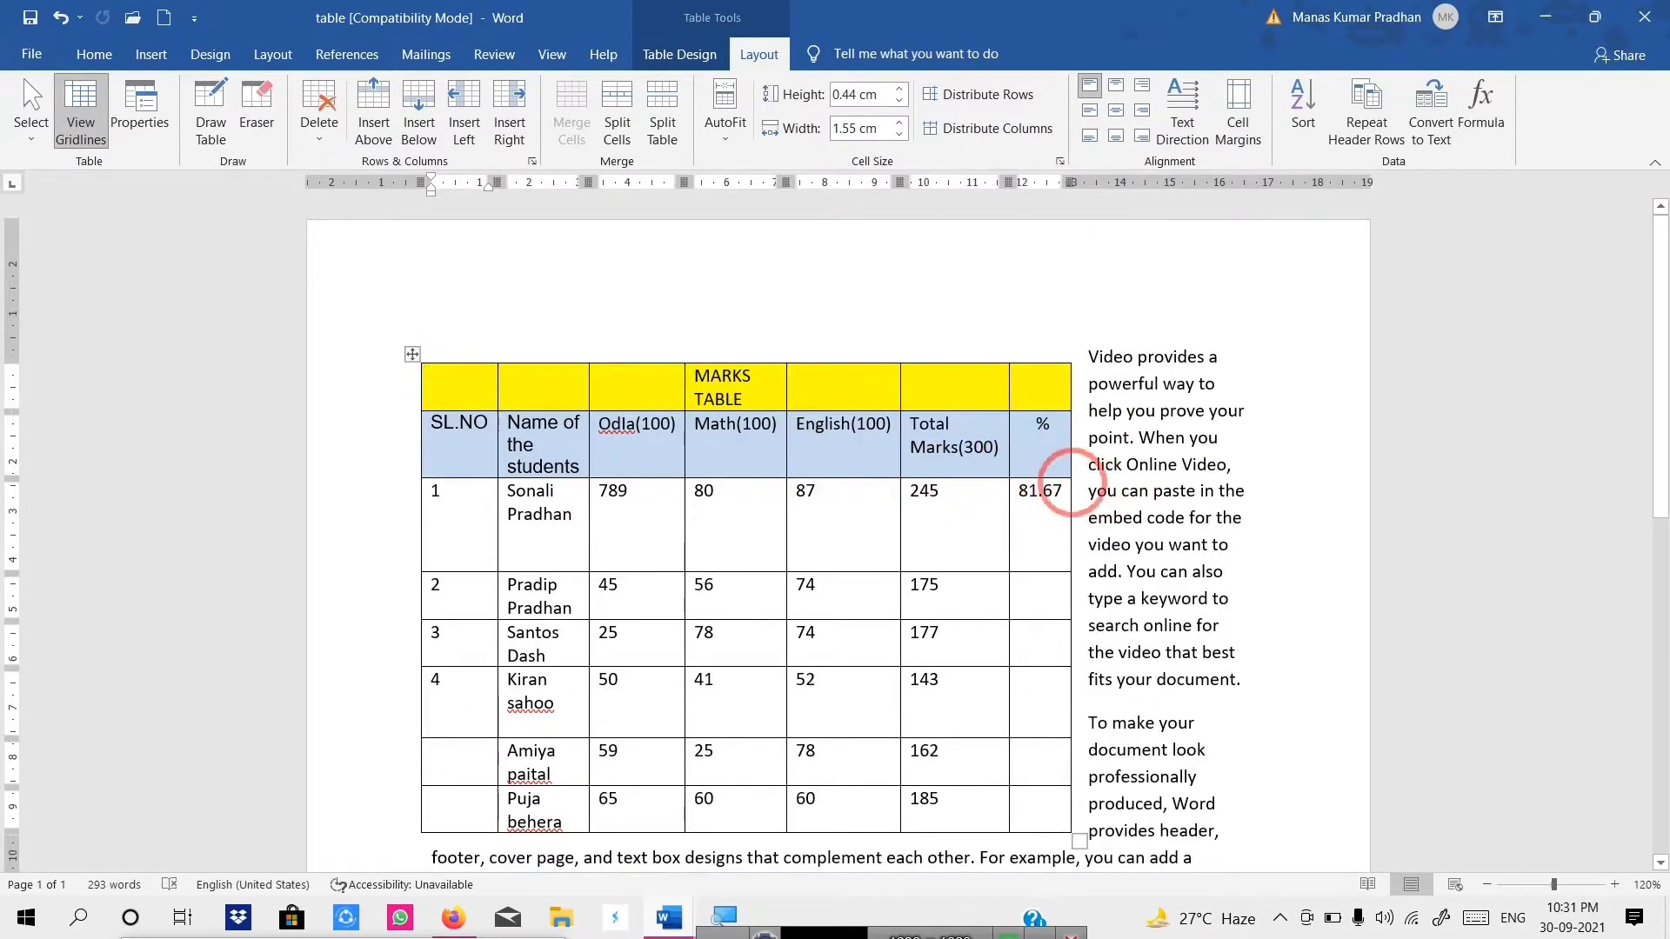
pyautogui.hotkey('ctrl', 'z')
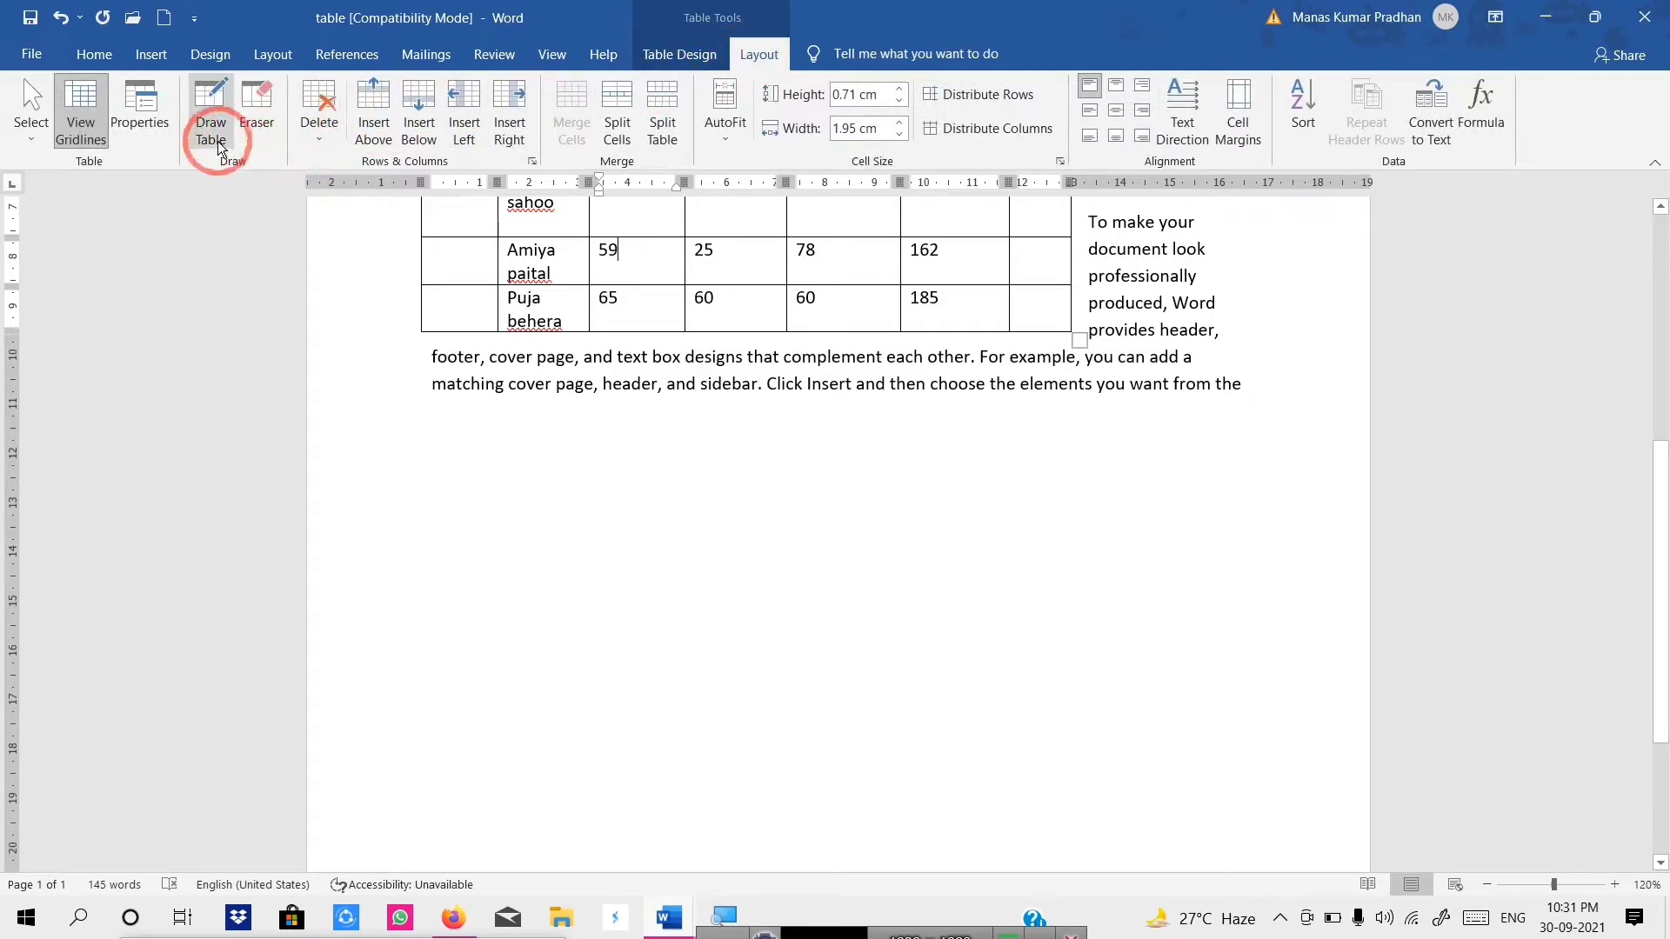
# Step: Draw a new table outline below the paragraph with Draw Table
pyautogui.click(163, 54)
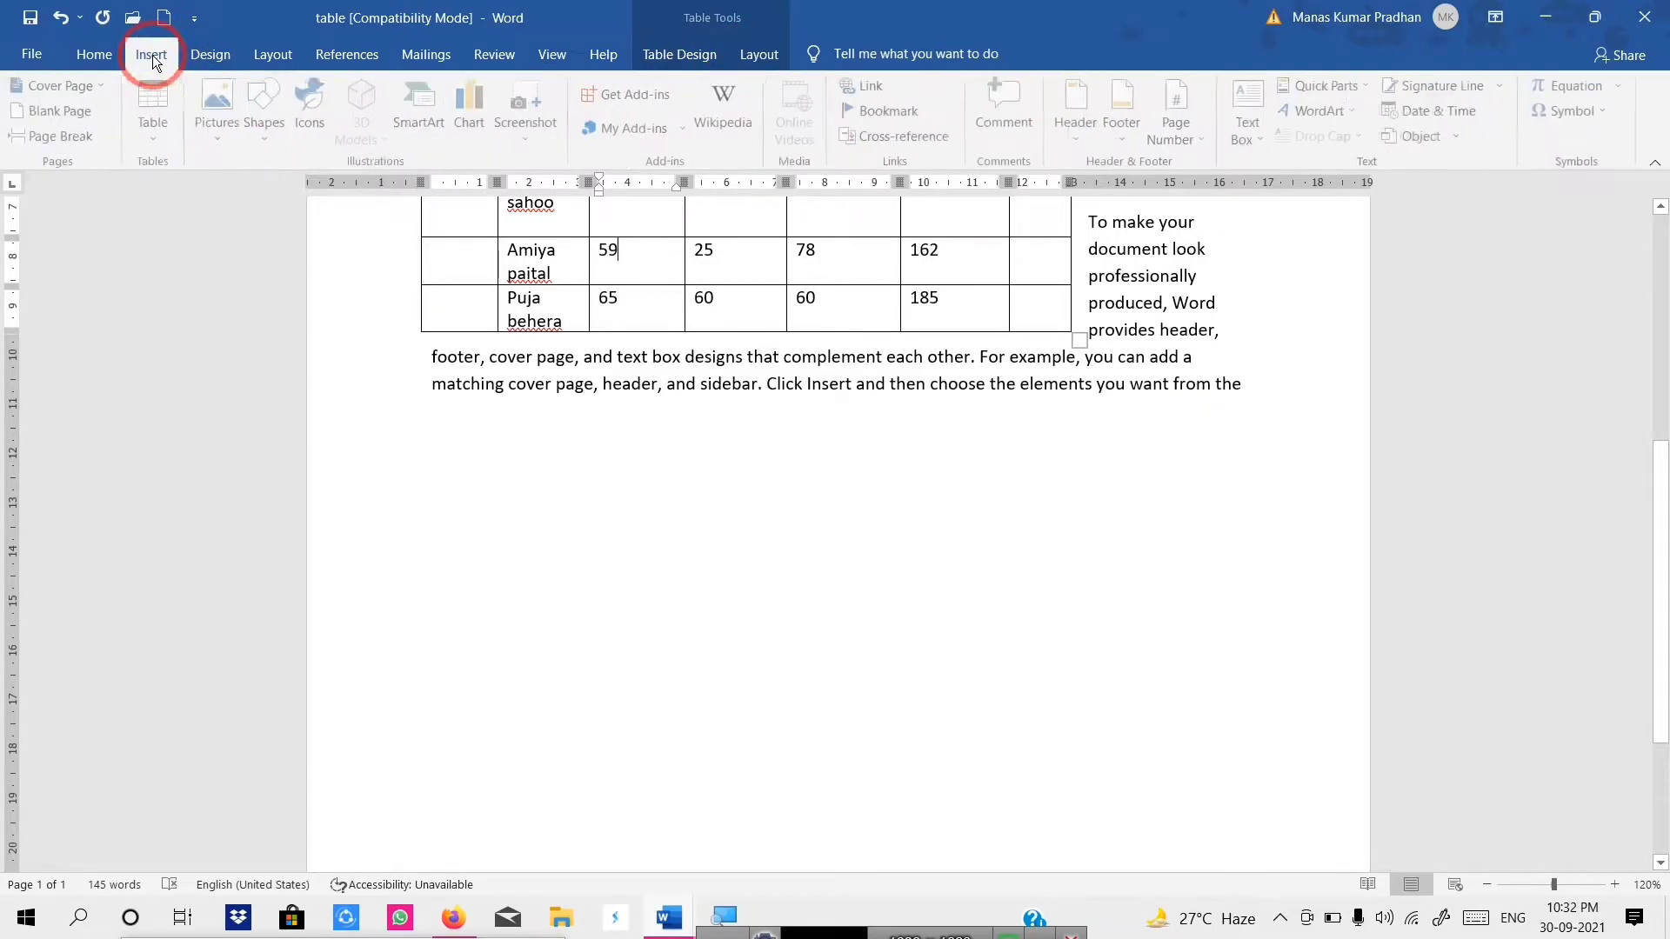
pyautogui.click(164, 137)
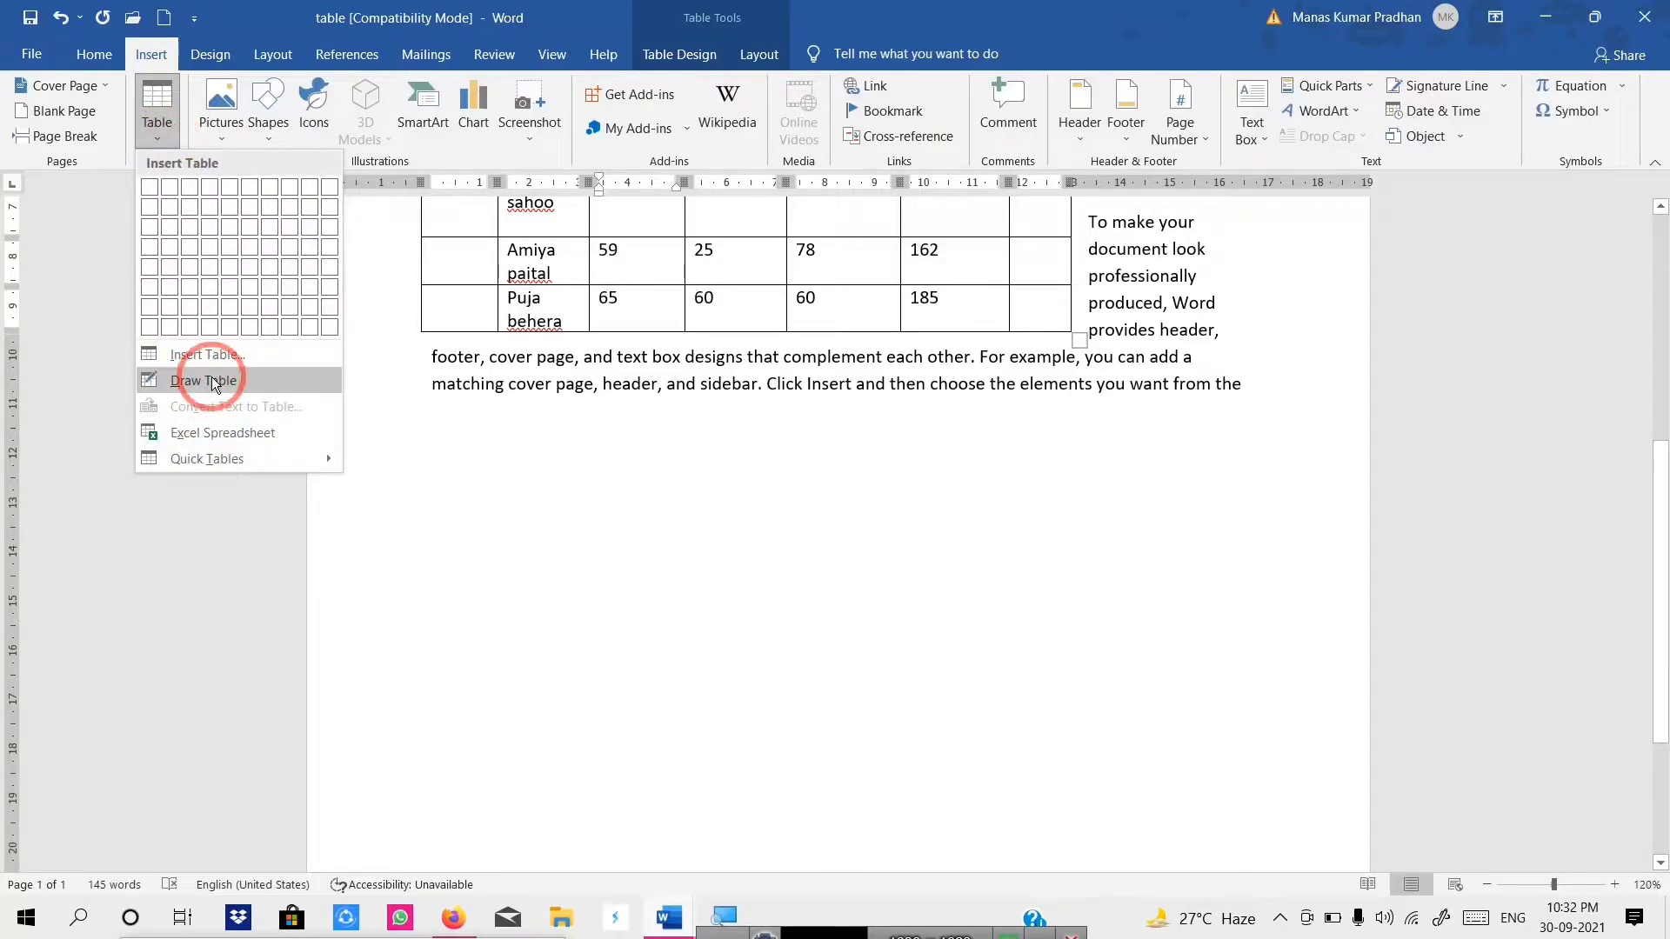
pyautogui.click(750, 61)
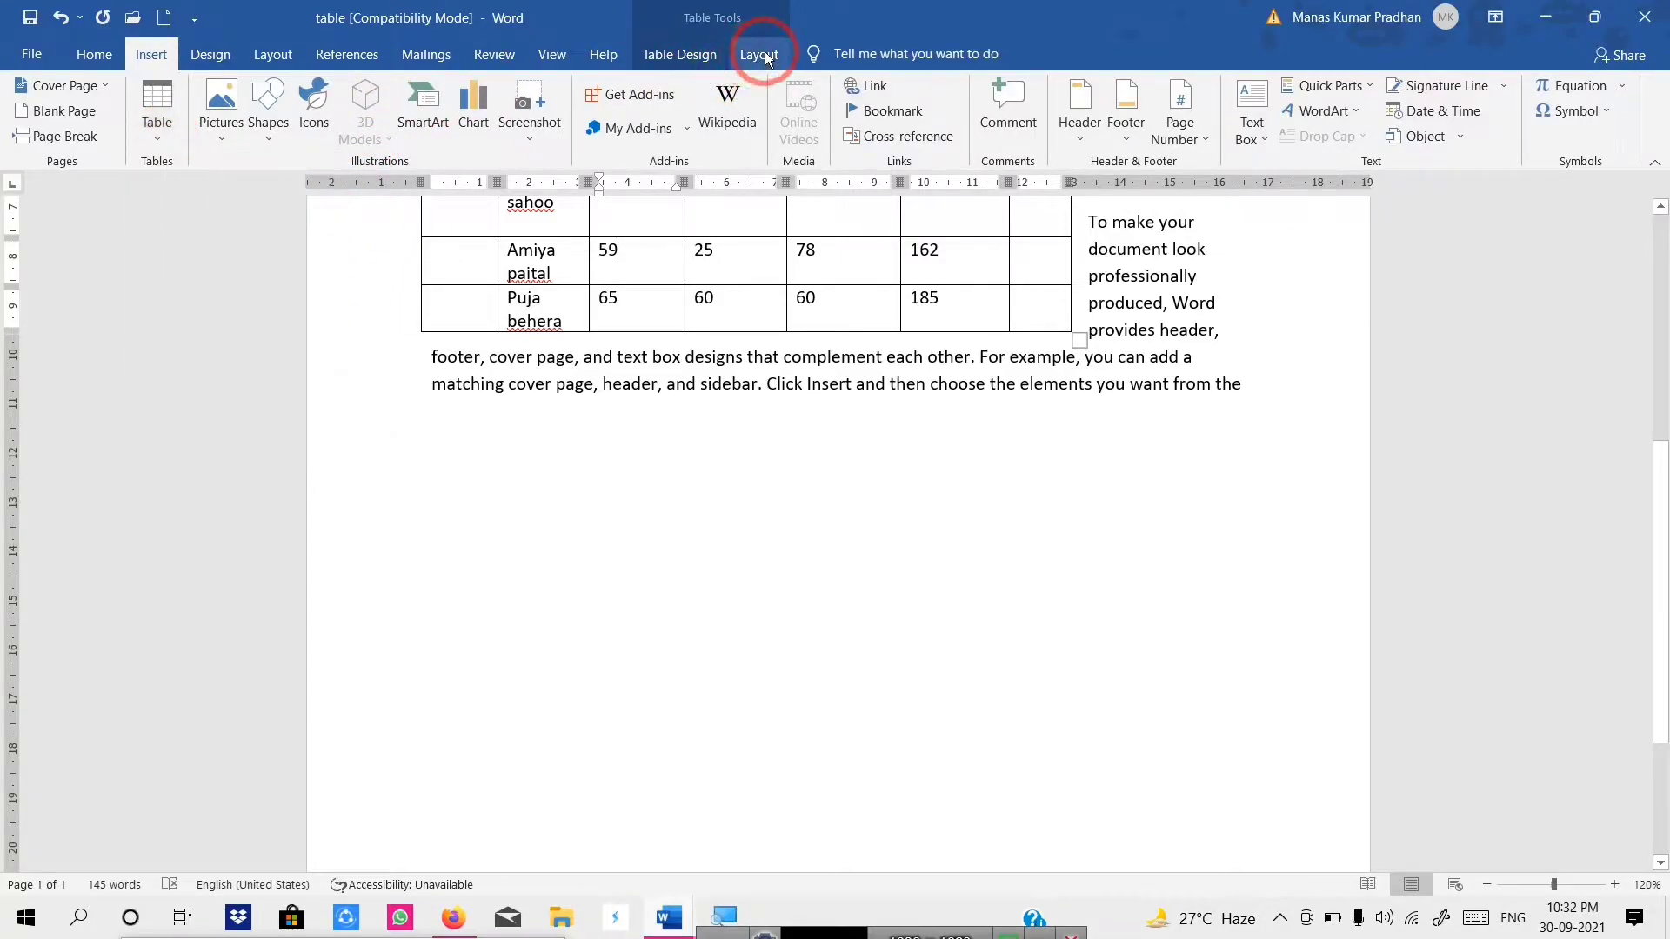
pyautogui.click(764, 58)
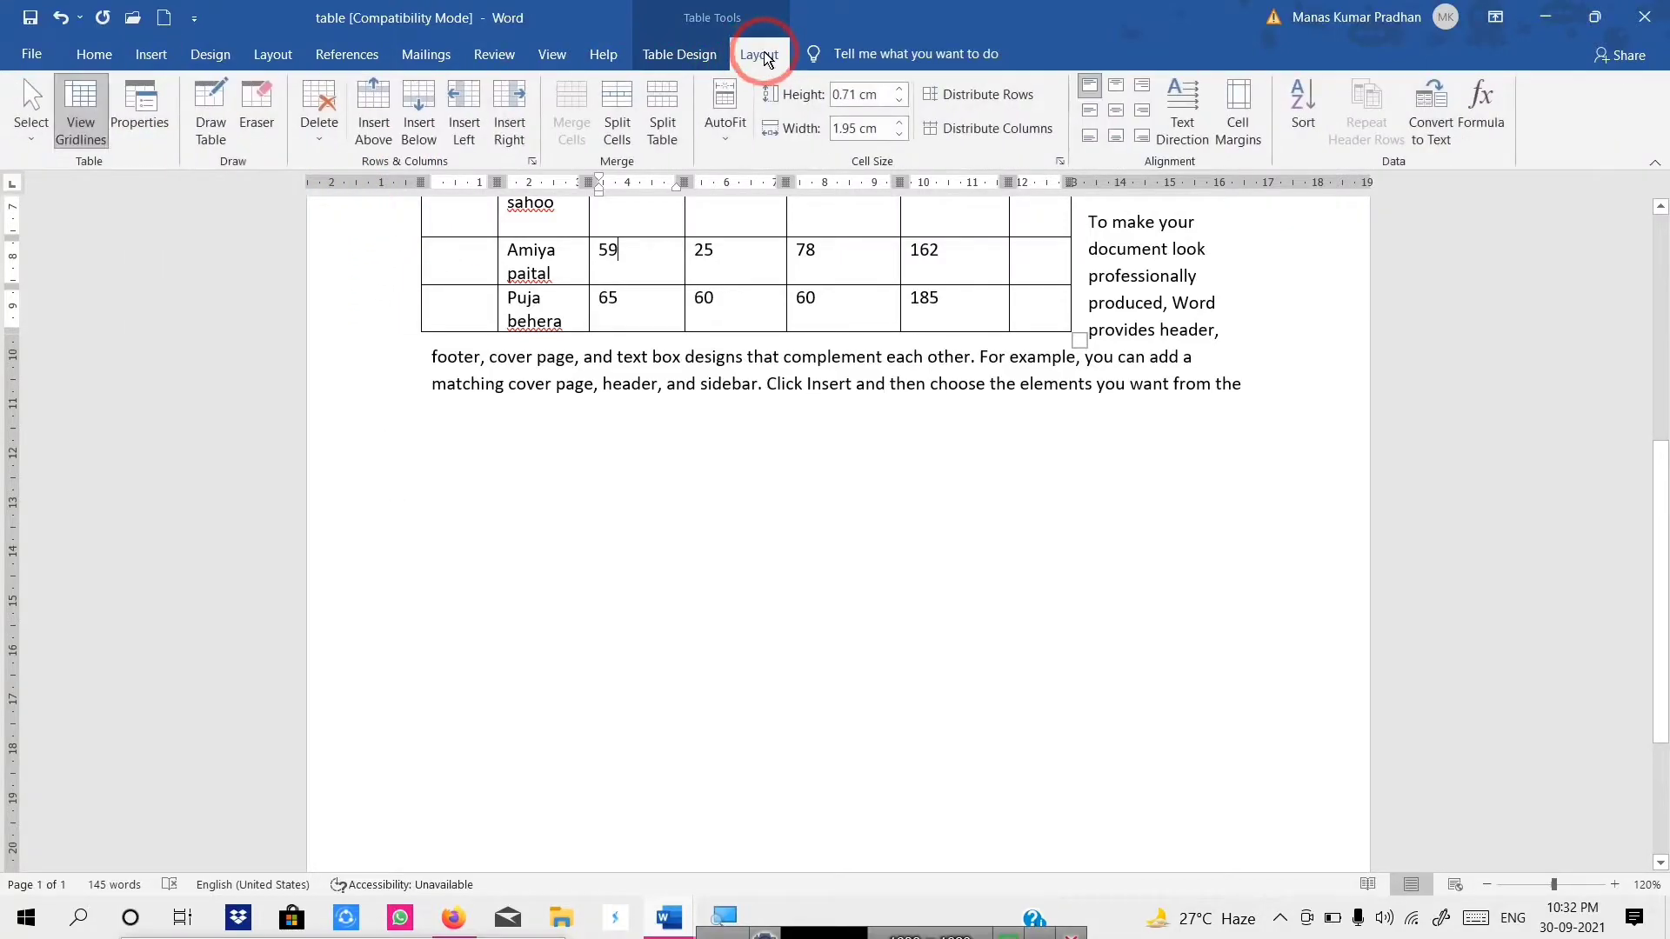
pyautogui.click(216, 122)
pyautogui.moveTo(452, 419); pyautogui.dragTo(1091, 736)
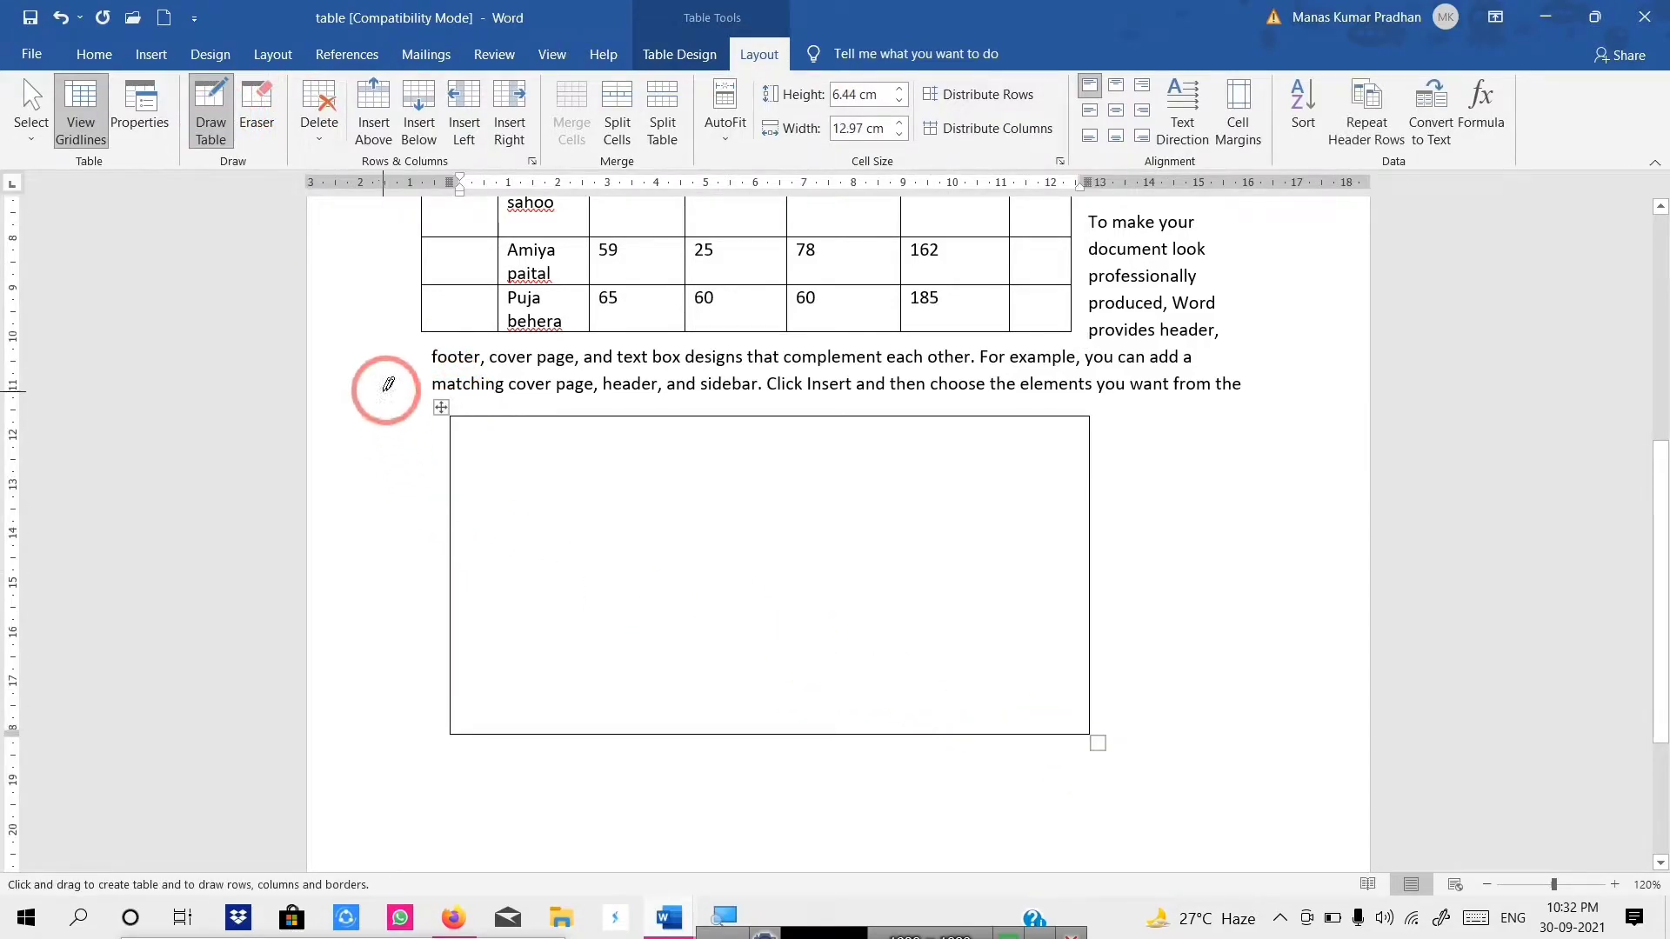
# Step: Draw four column borders and two row borders inside the new table
pyautogui.moveTo(562, 411); pyautogui.dragTo(559, 731)
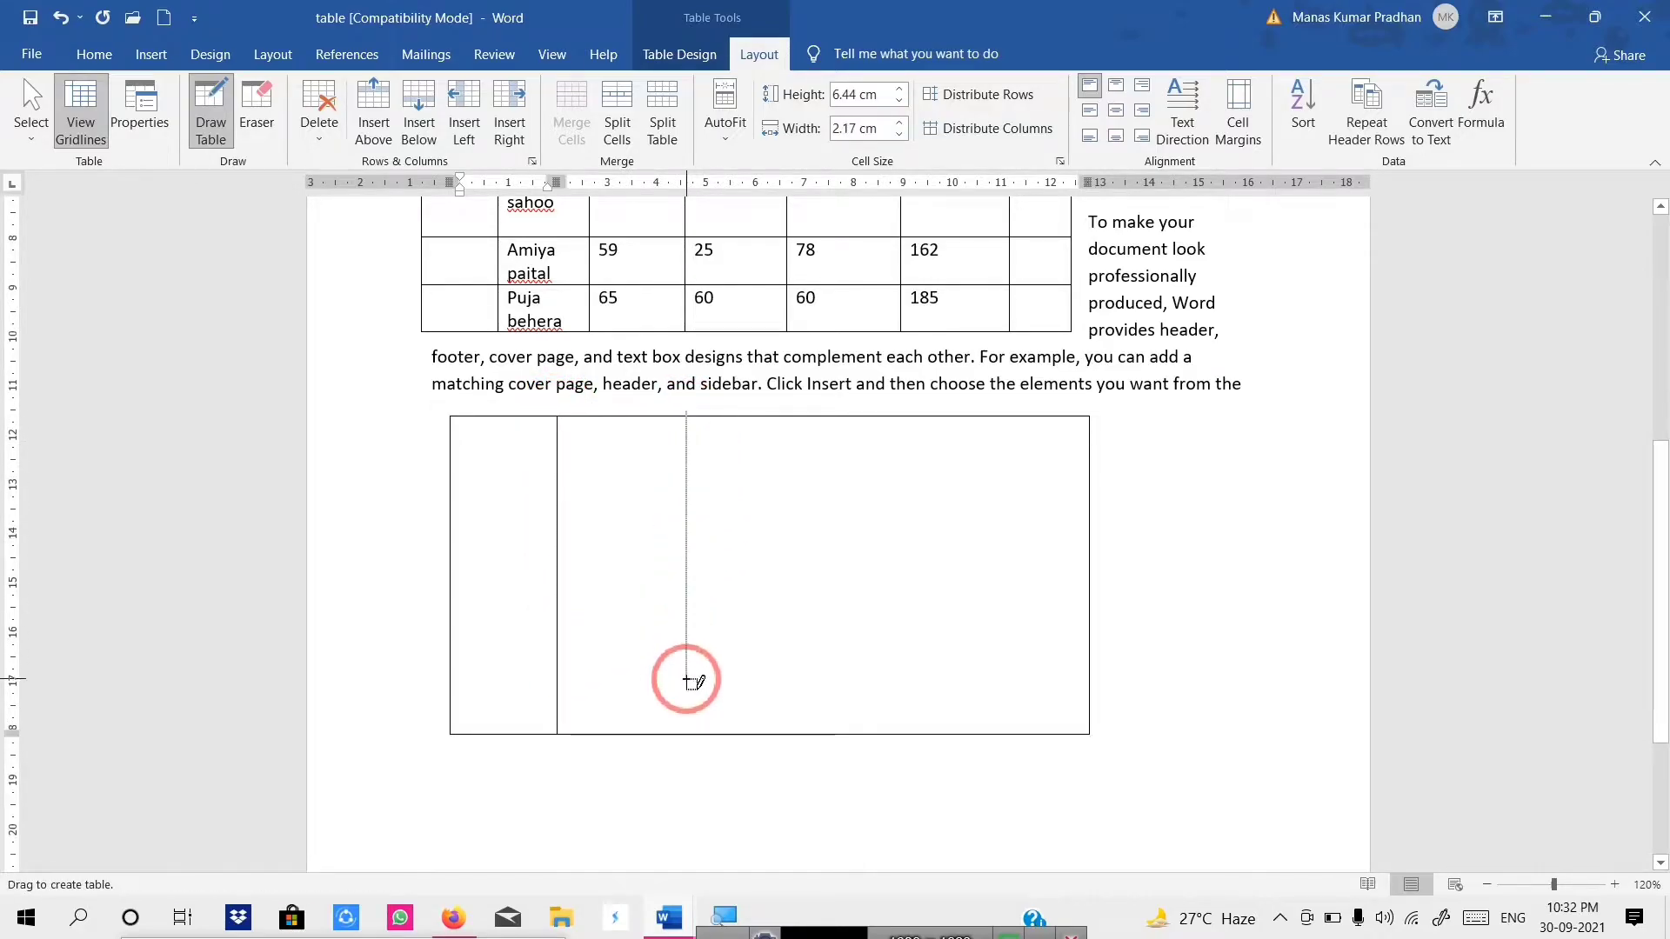
pyautogui.moveTo(696, 407)
pyautogui.mouseDown()
pyautogui.moveTo(690, 678)
pyautogui.moveTo(714, 671)
pyautogui.moveTo(711, 696)
pyautogui.mouseUp()
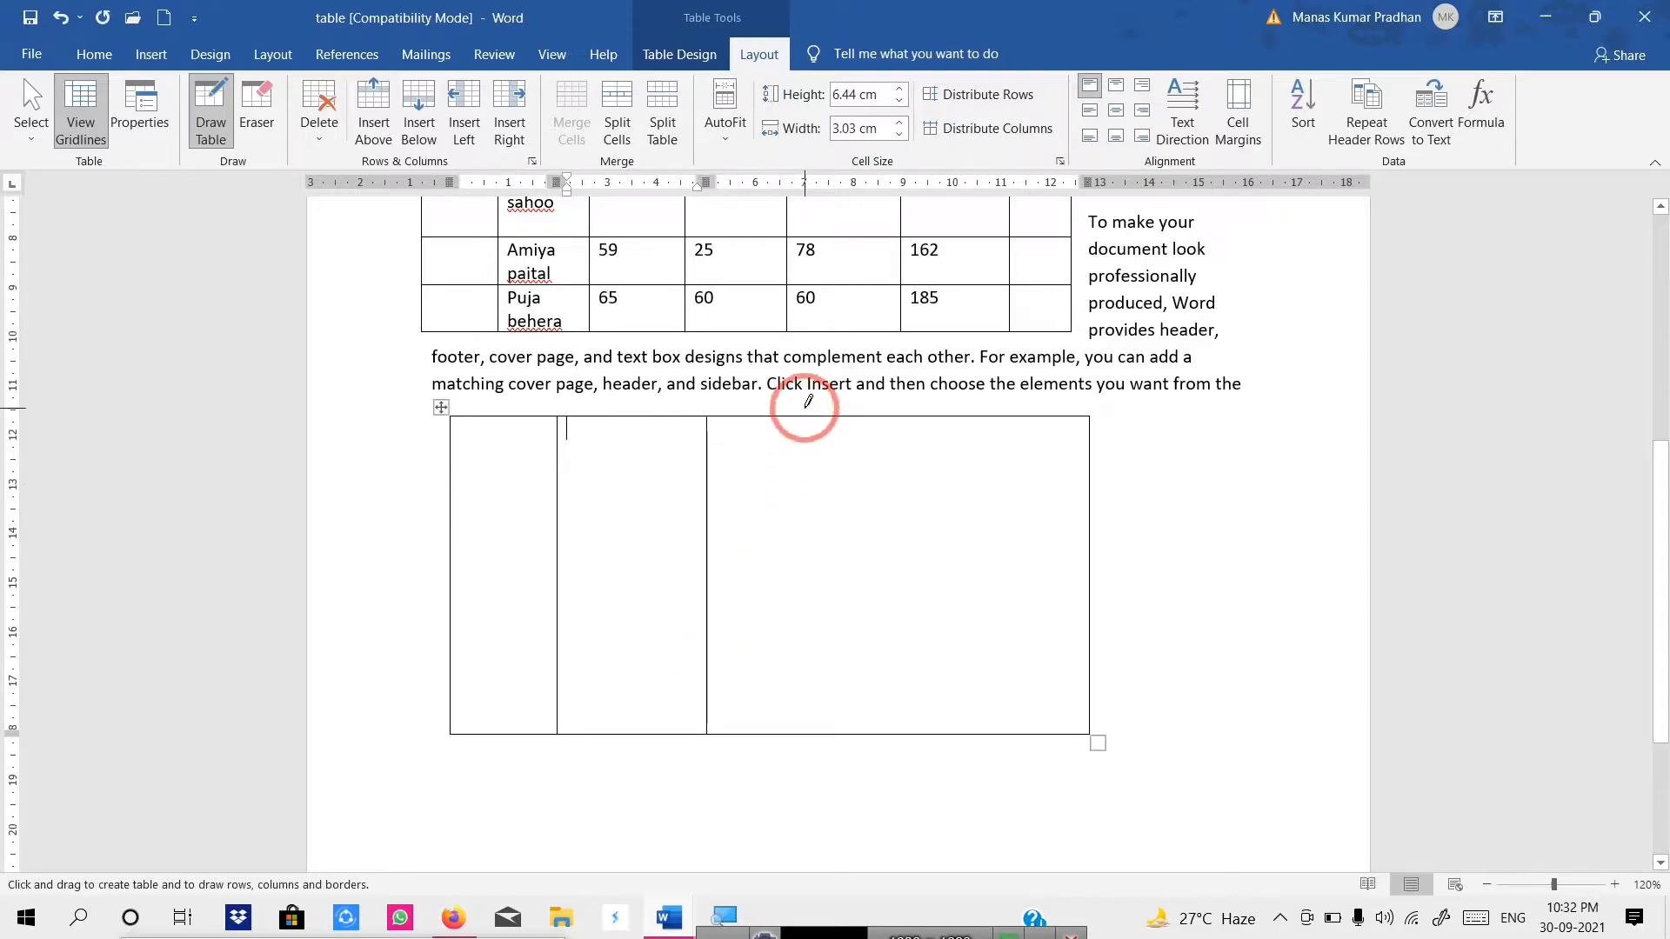
pyautogui.moveTo(818, 415); pyautogui.dragTo(822, 731)
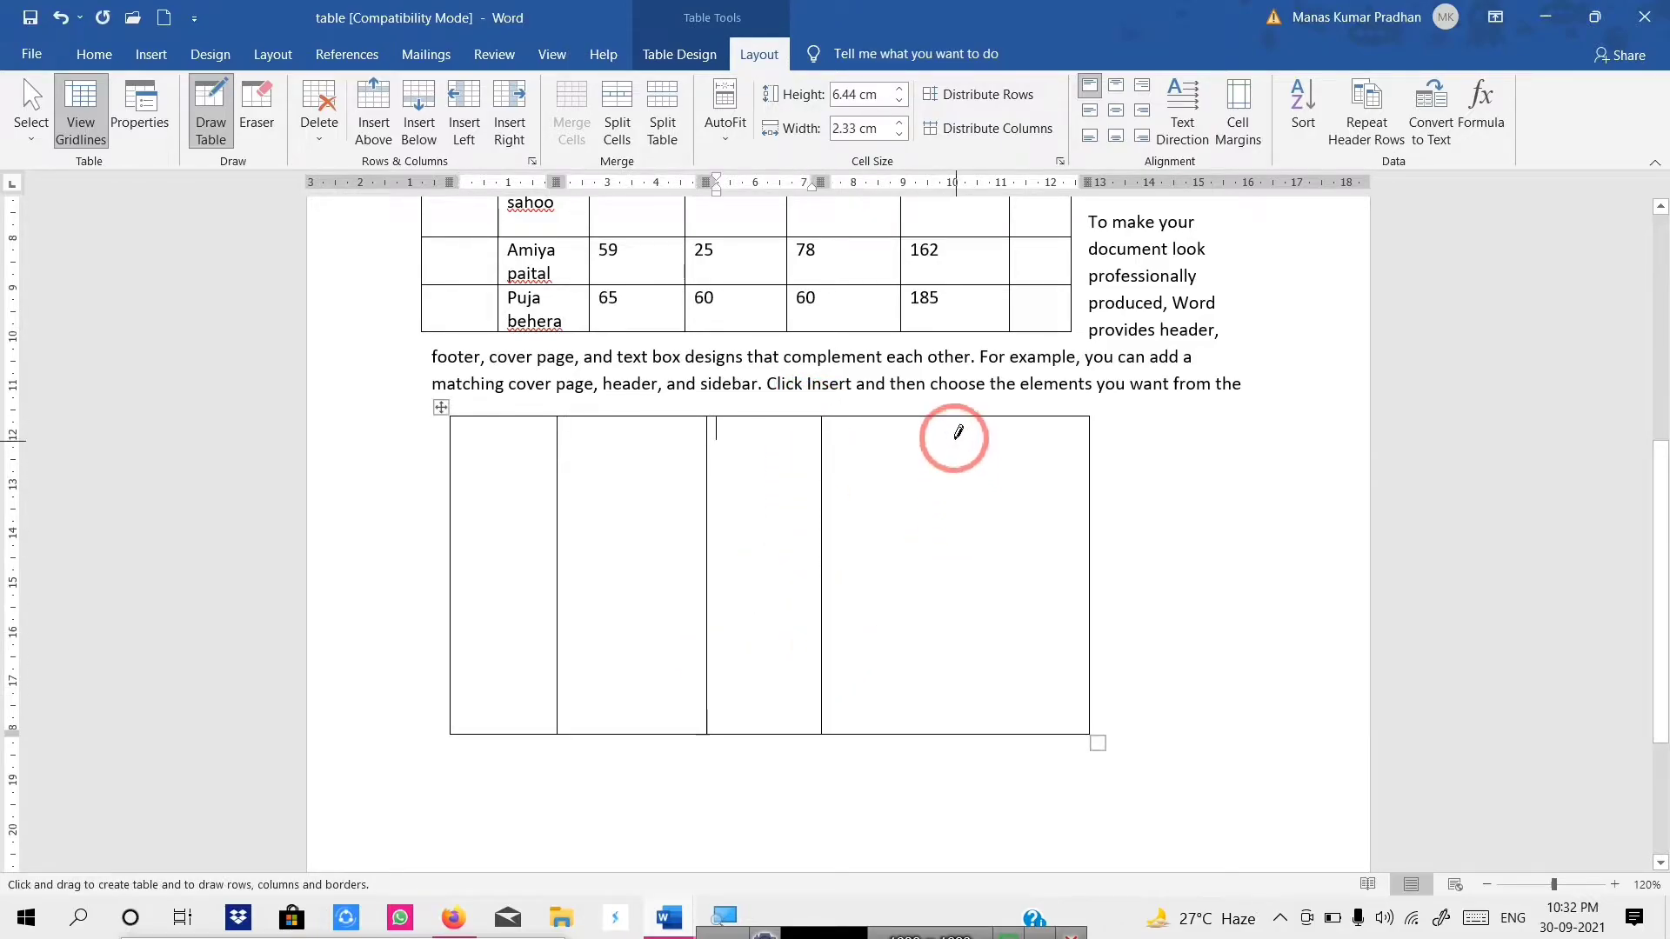
pyautogui.moveTo(947, 409); pyautogui.dragTo(949, 461)
pyautogui.moveTo(454, 473); pyautogui.dragTo(1062, 483)
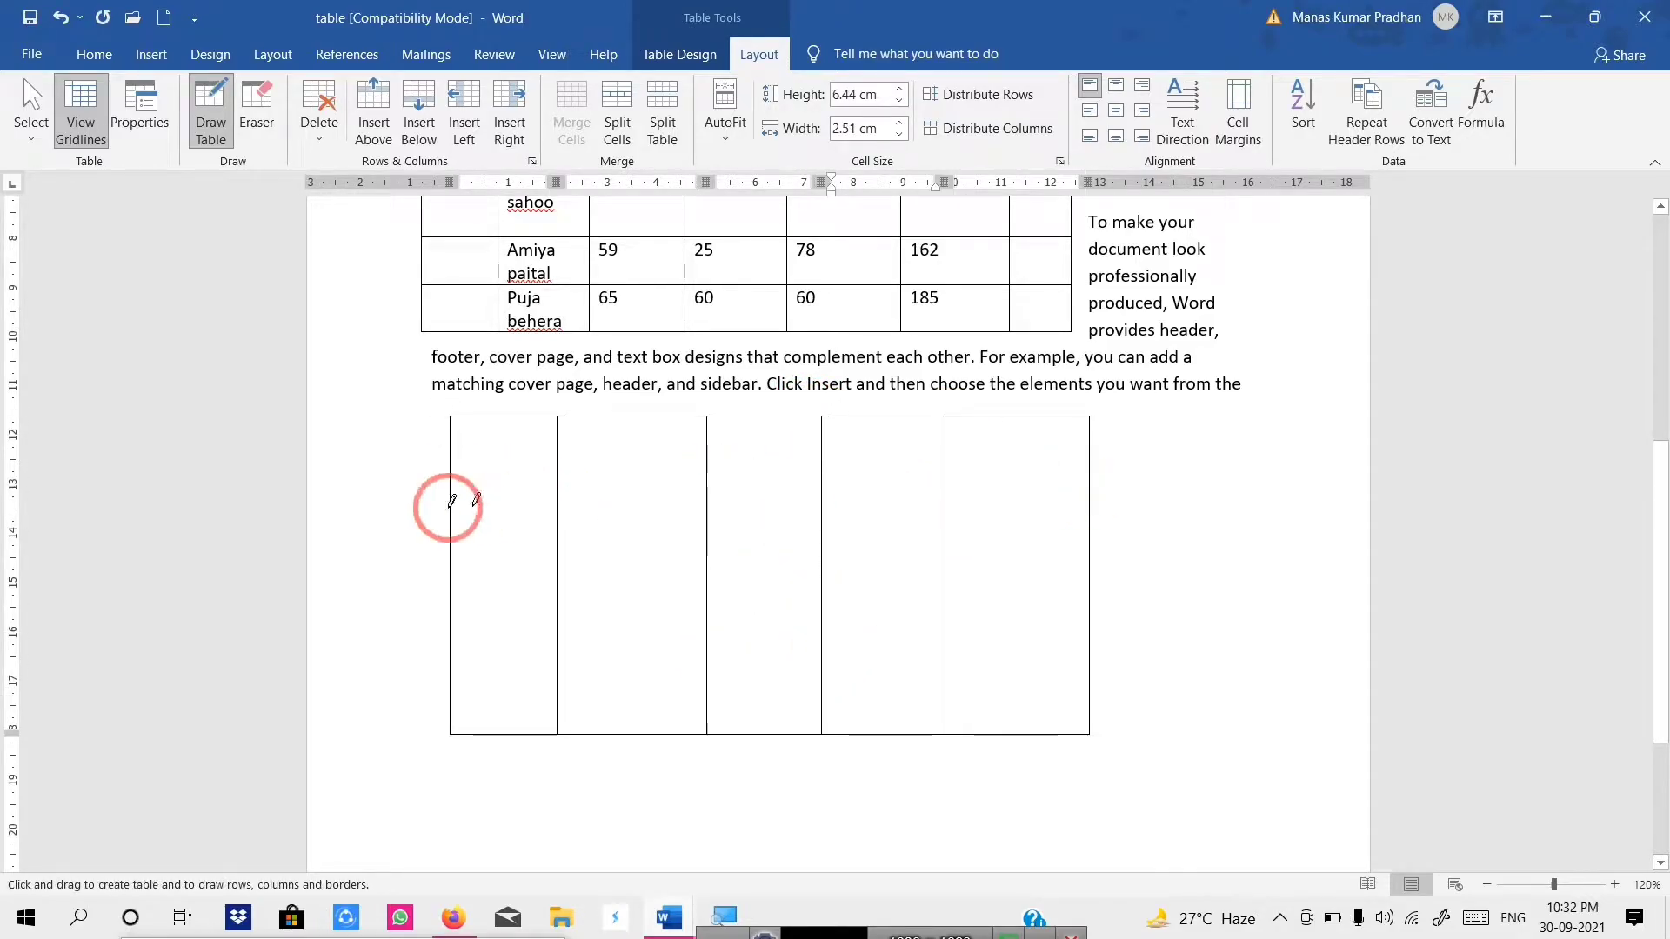
pyautogui.moveTo(455, 505); pyautogui.dragTo(1081, 521)
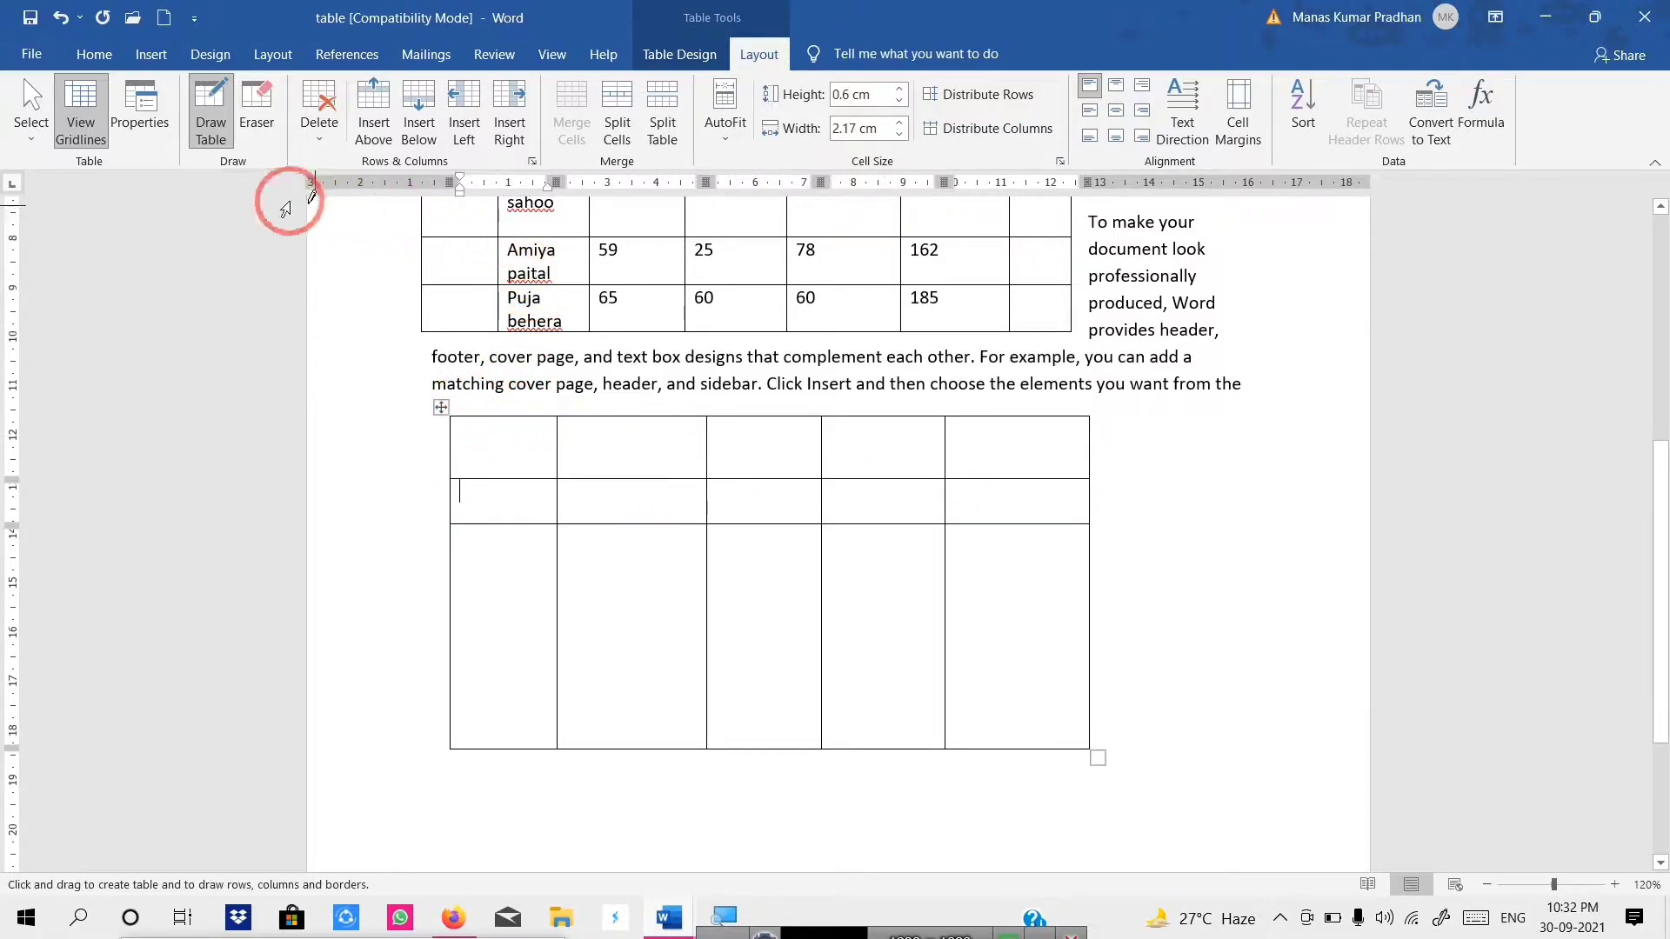
# Step: Erase the rightmost column of the drawn table with the Eraser
pyautogui.click(261, 127)
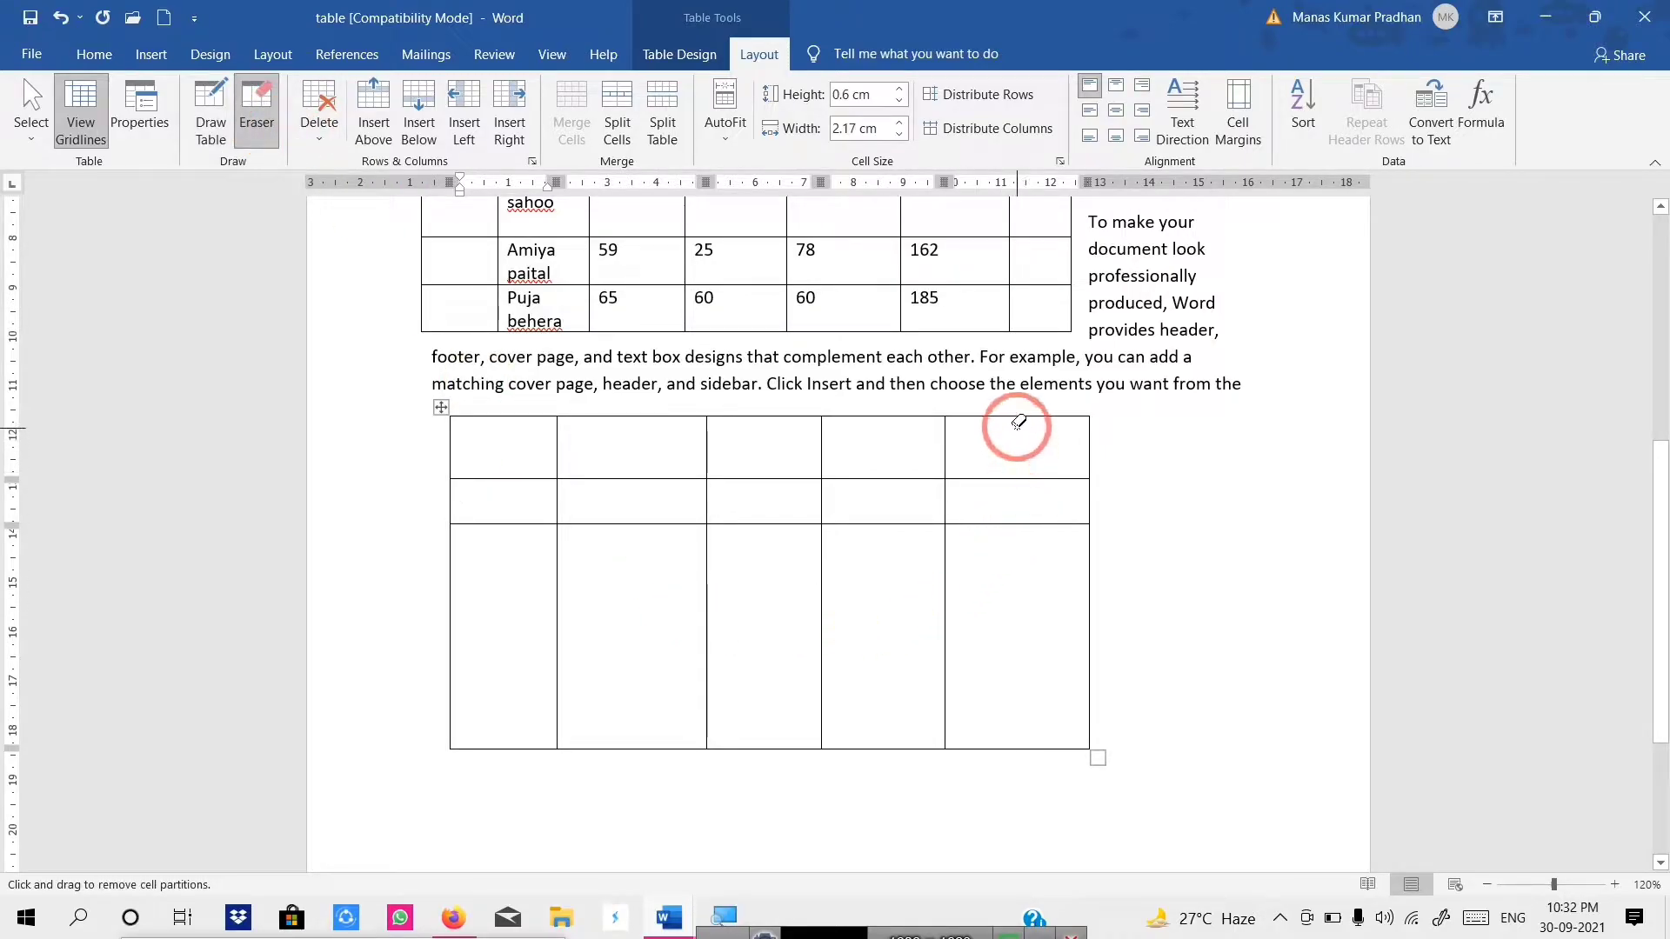
pyautogui.moveTo(1016, 418); pyautogui.dragTo(1009, 791)
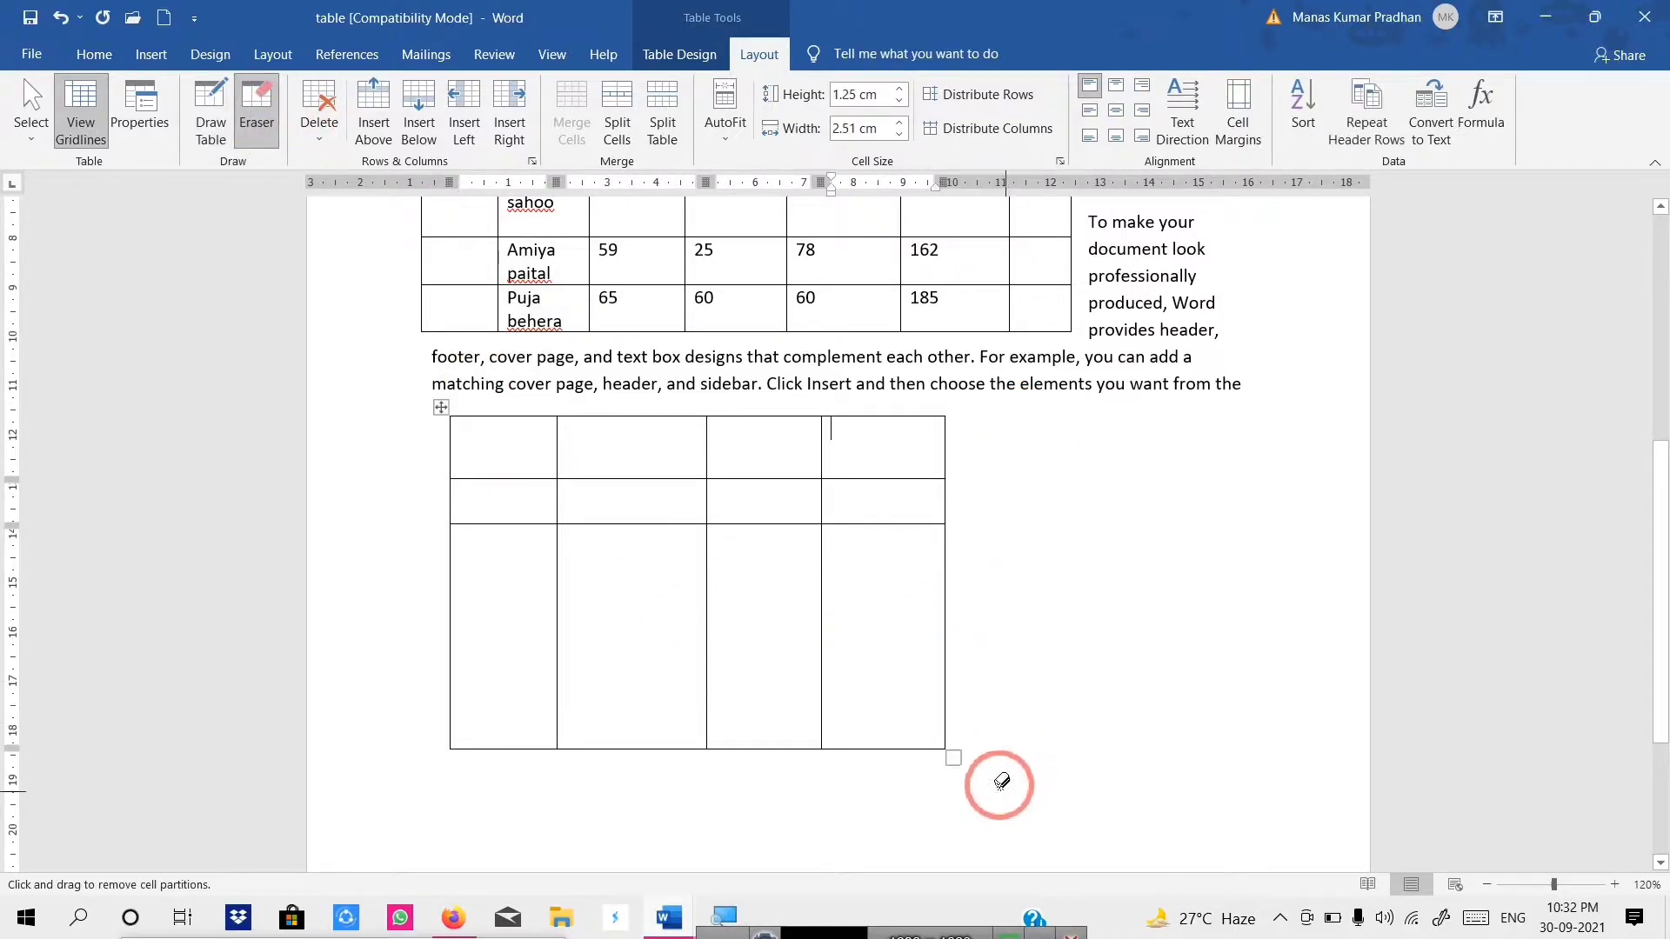
pyautogui.moveTo(874, 410); pyautogui.dragTo(861, 820)
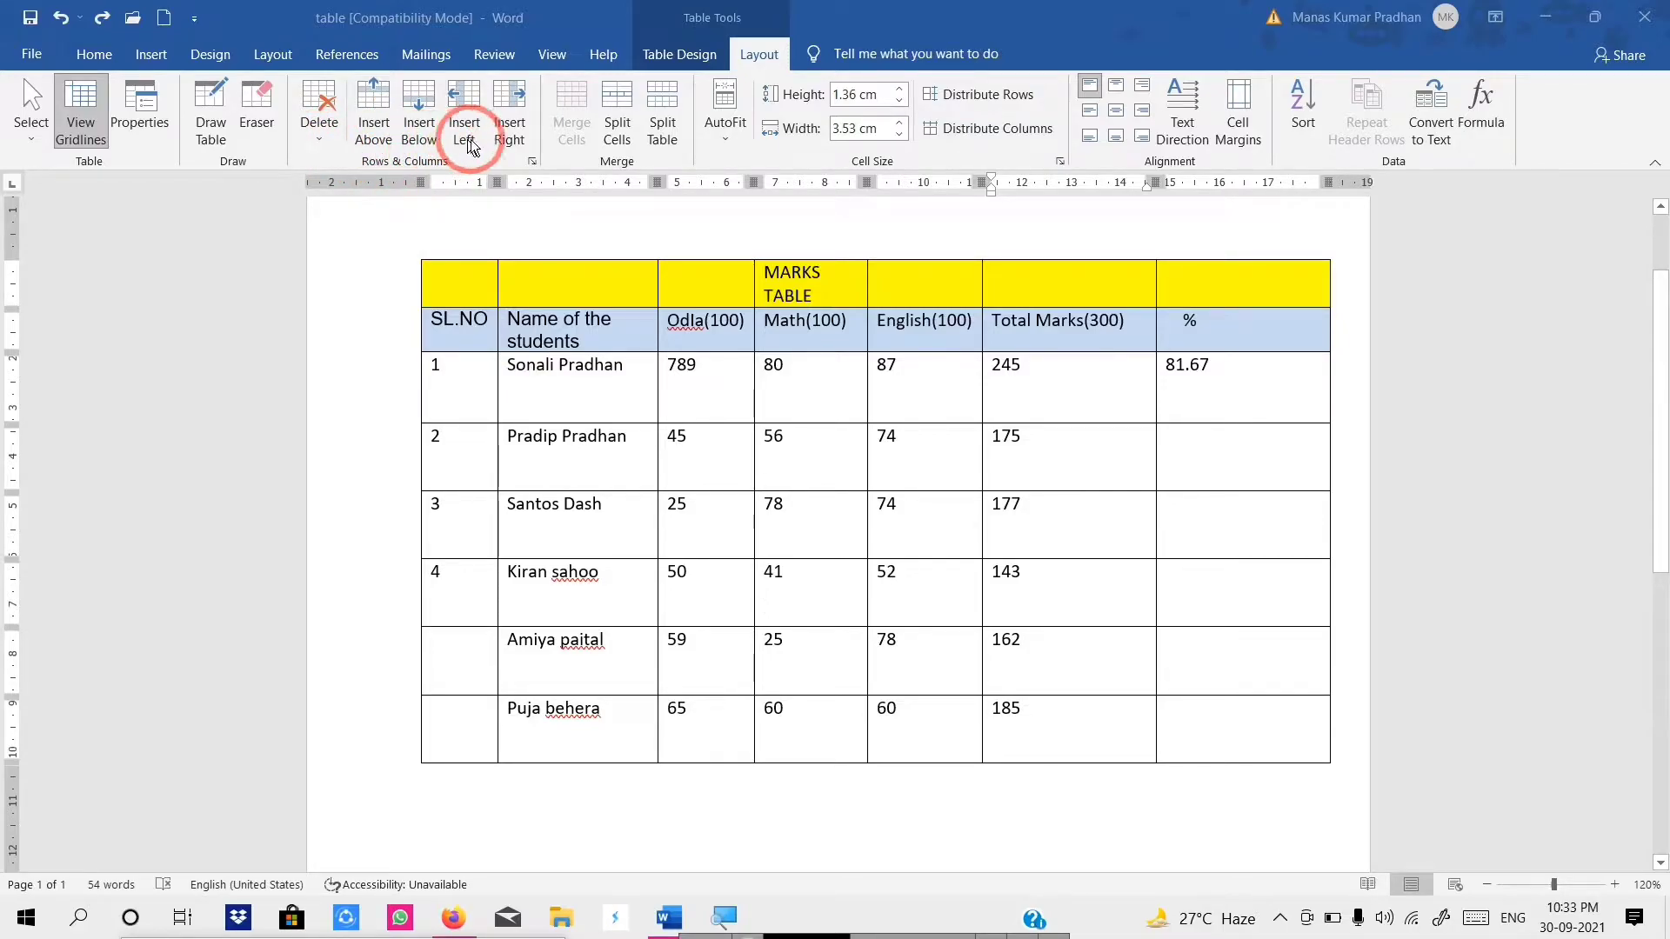
pyautogui.click(319, 139)
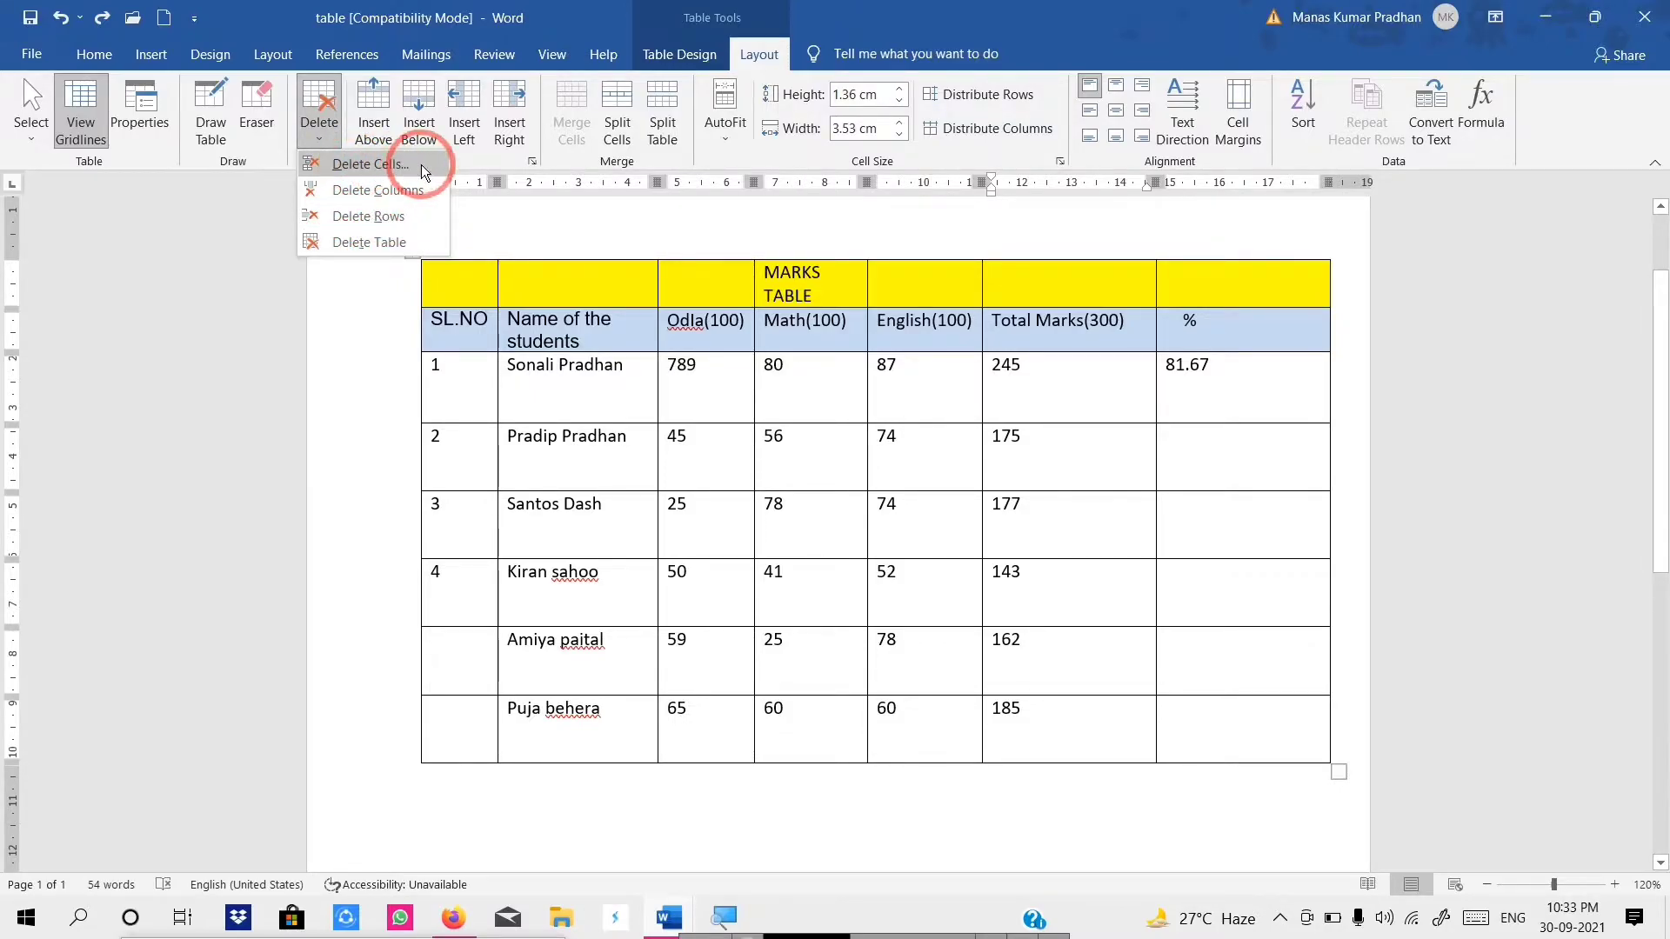
pyautogui.click(608, 253)
pyautogui.click(1204, 361)
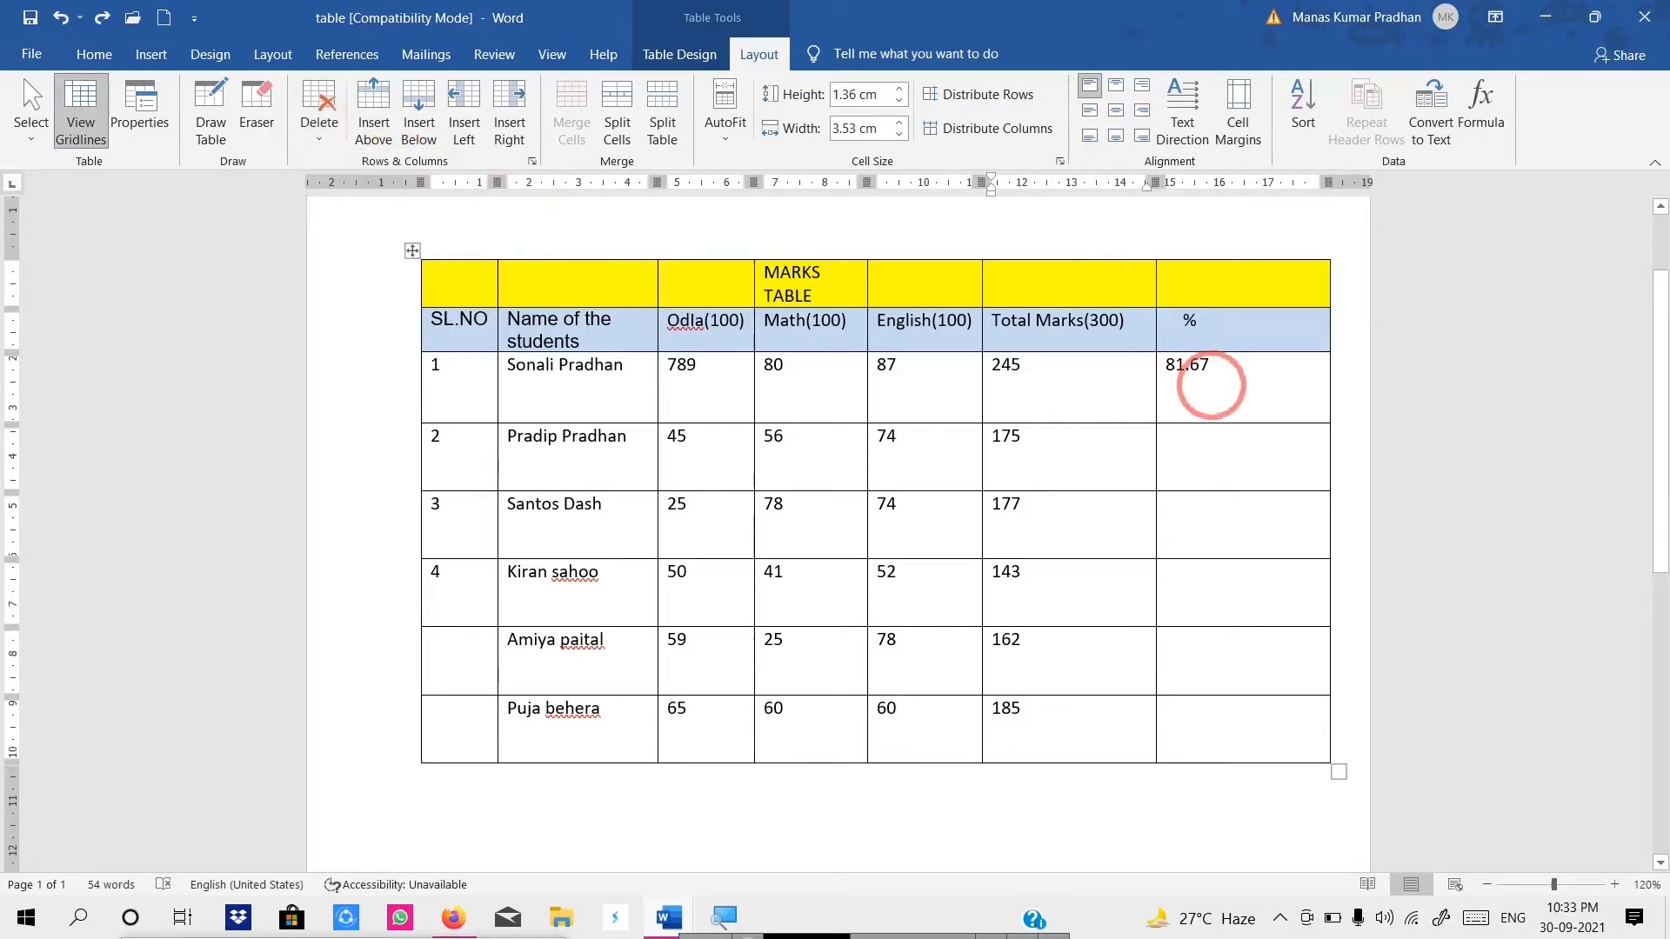
pyautogui.click(322, 139)
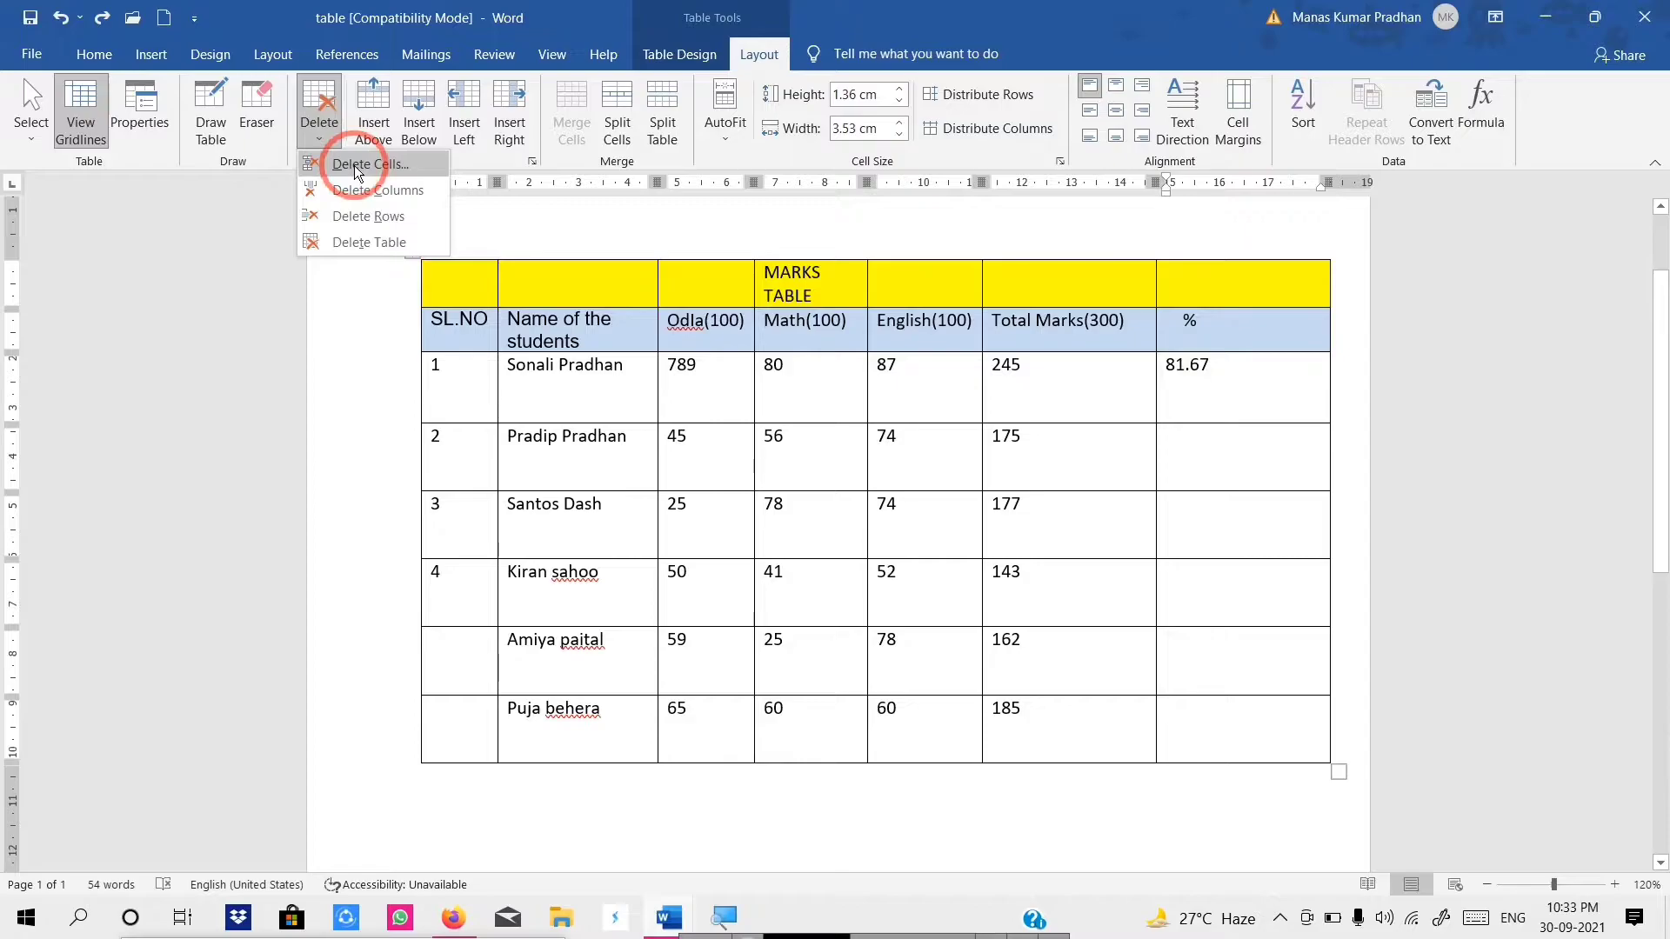
pyautogui.click(353, 165)
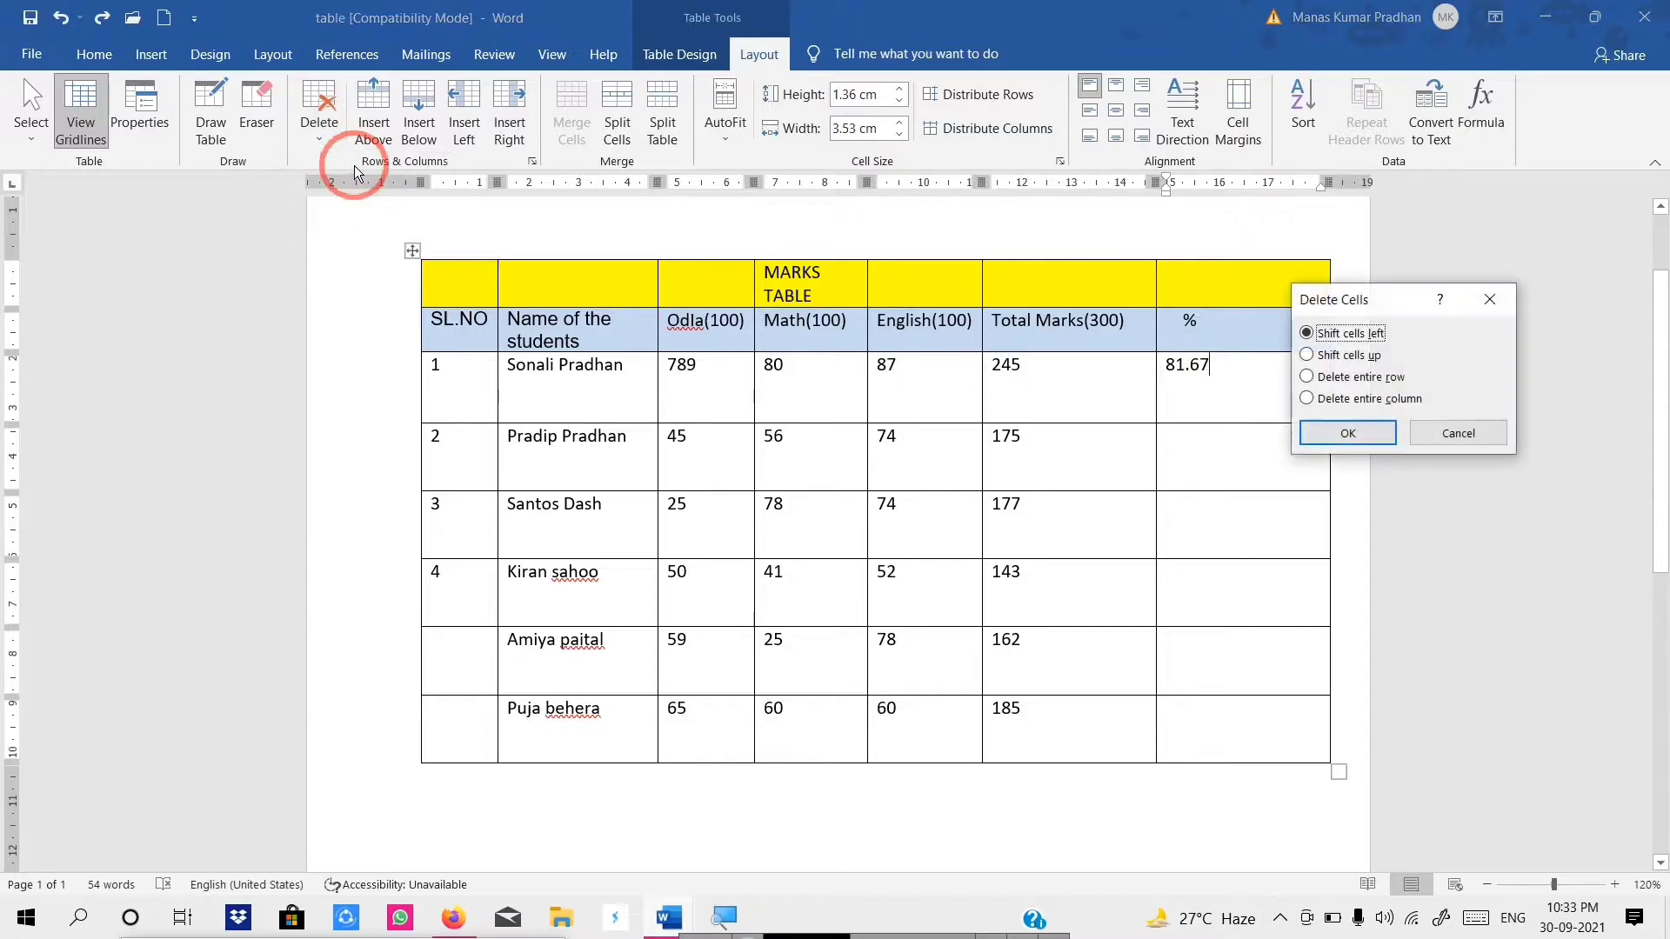
pyautogui.click(1347, 433)
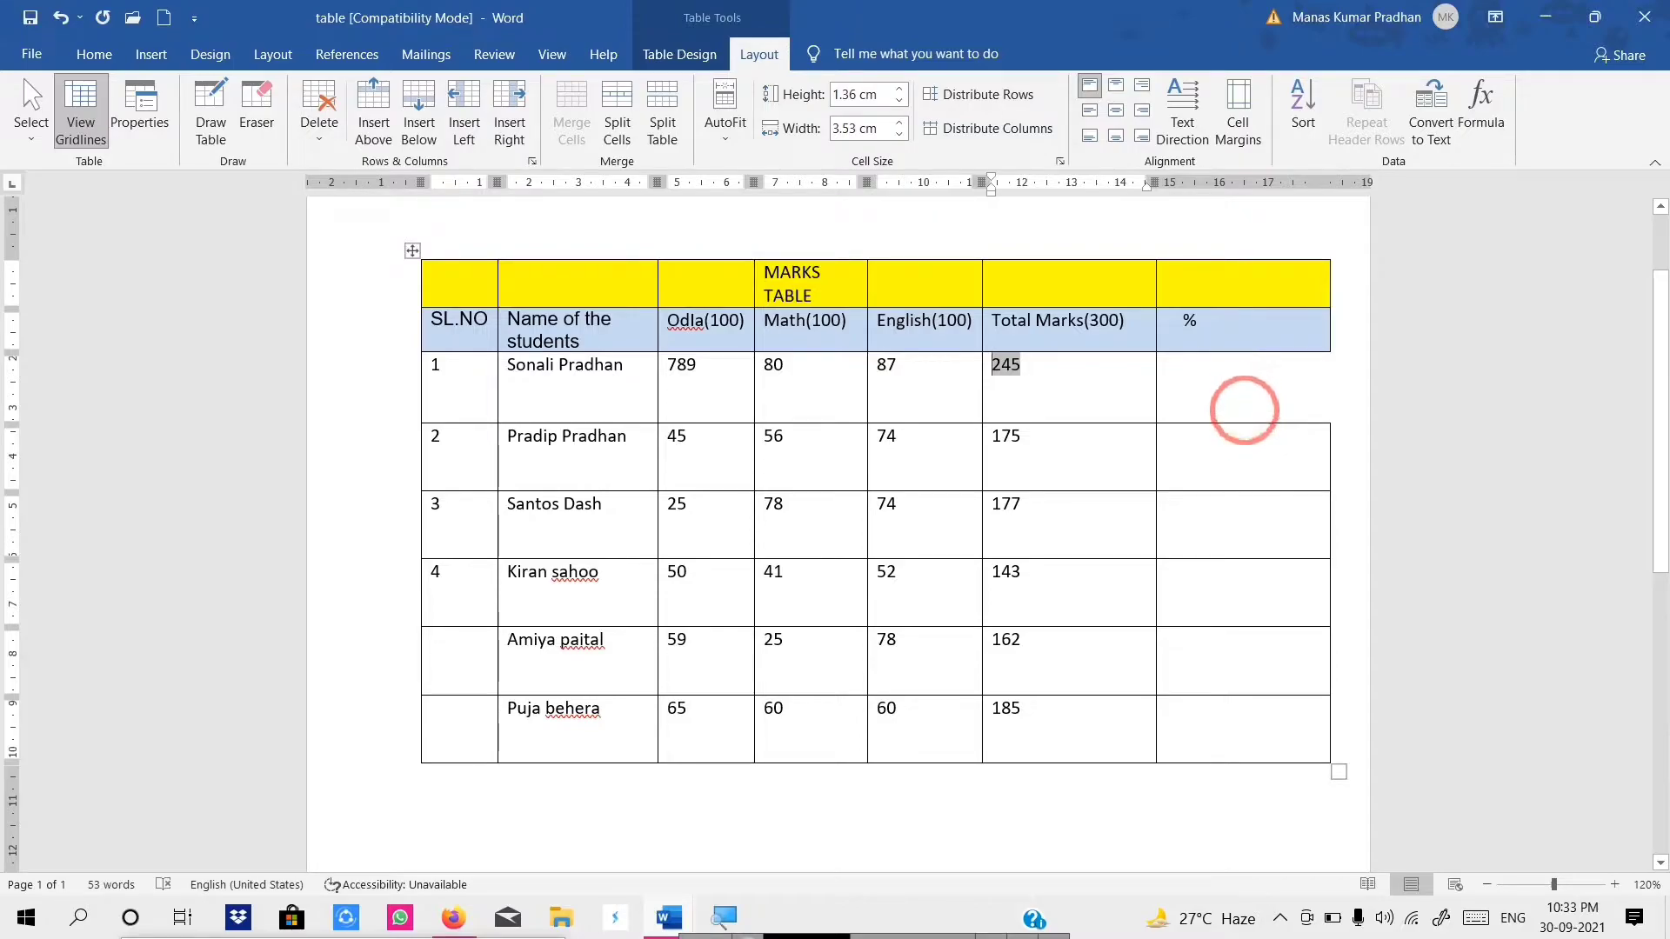
pyautogui.hotkey('ctrl', 'z')
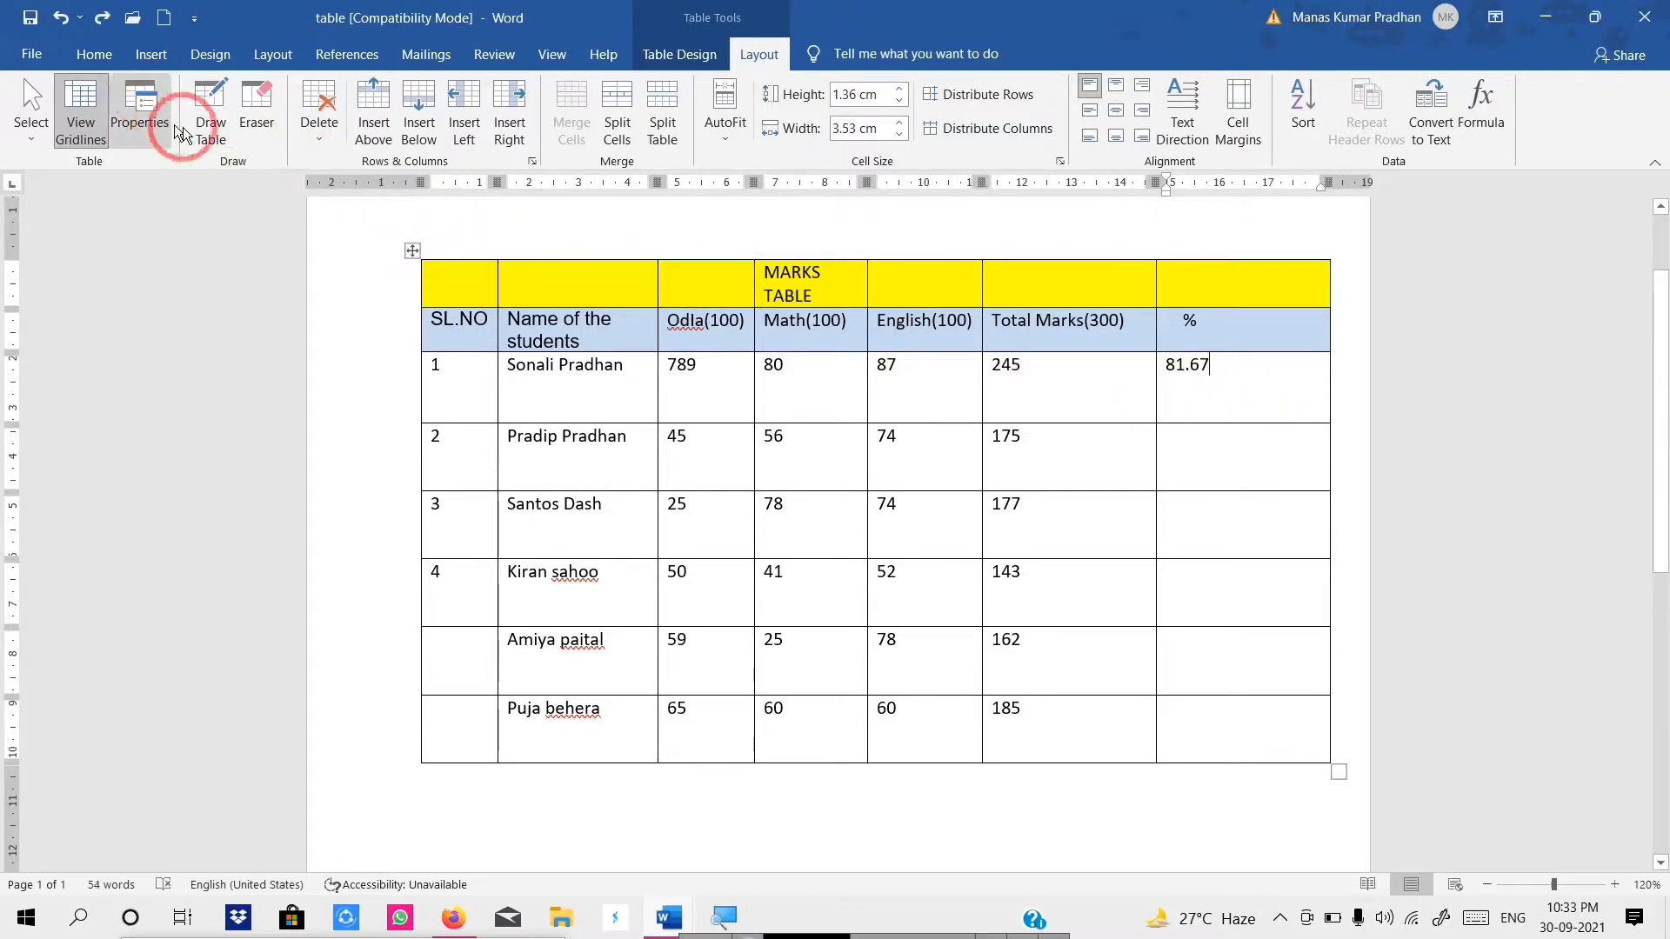
# Step: Delete the Math column, then undo to bring it back
pyautogui.click(320, 147)
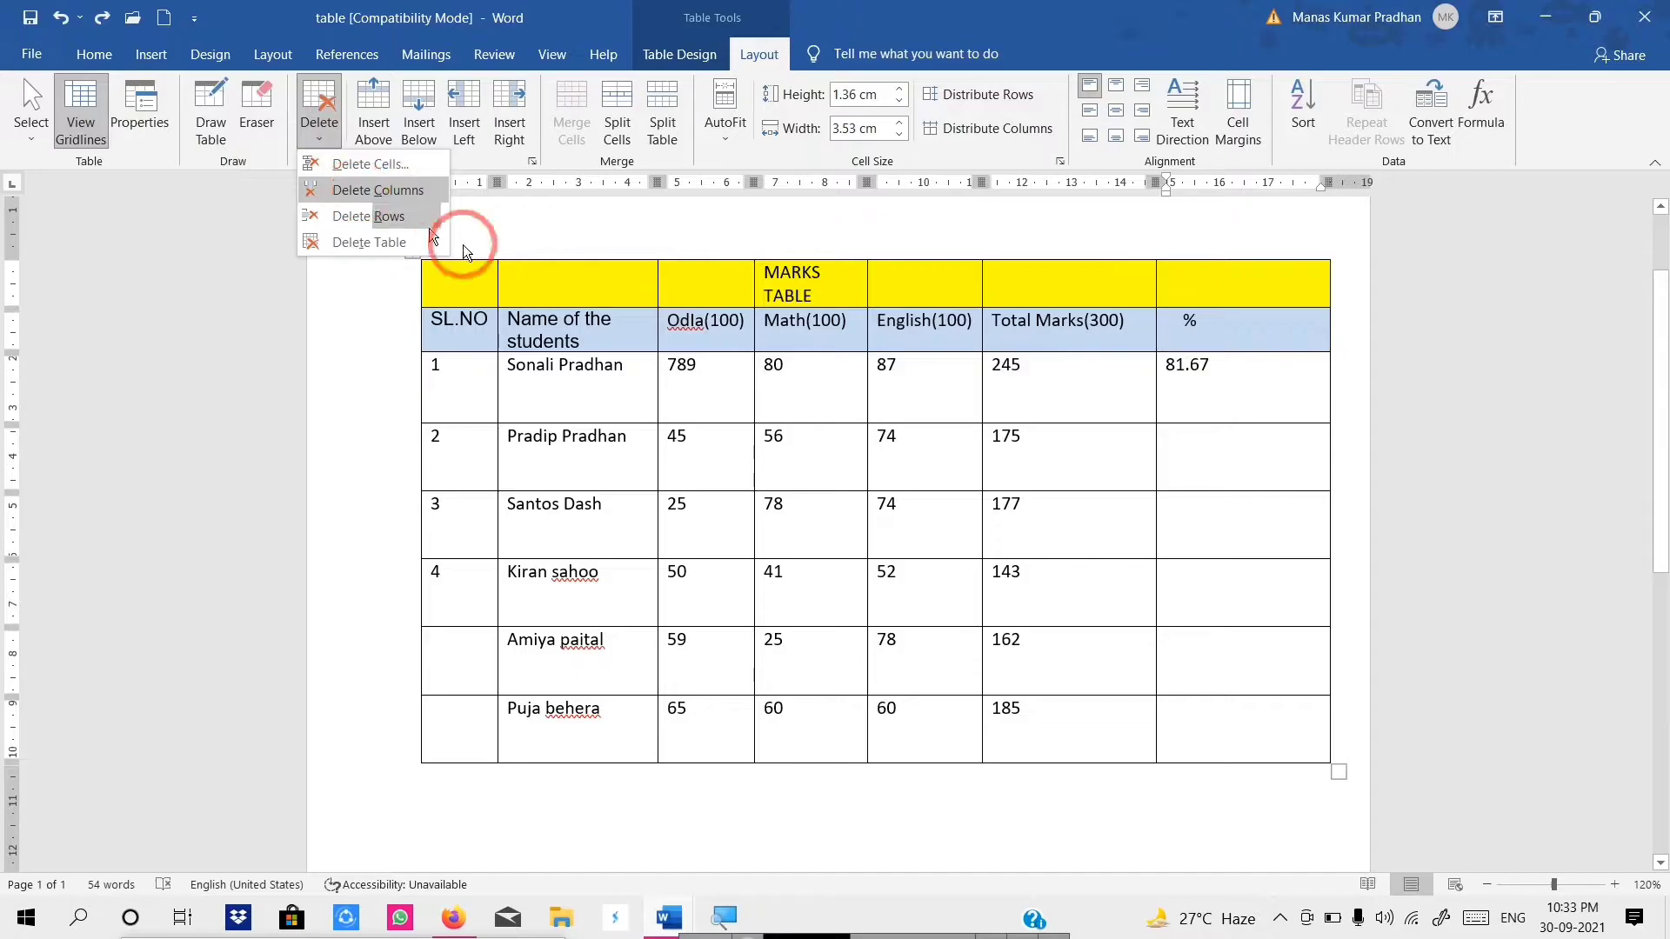
pyautogui.click(824, 402)
pyautogui.click(818, 404)
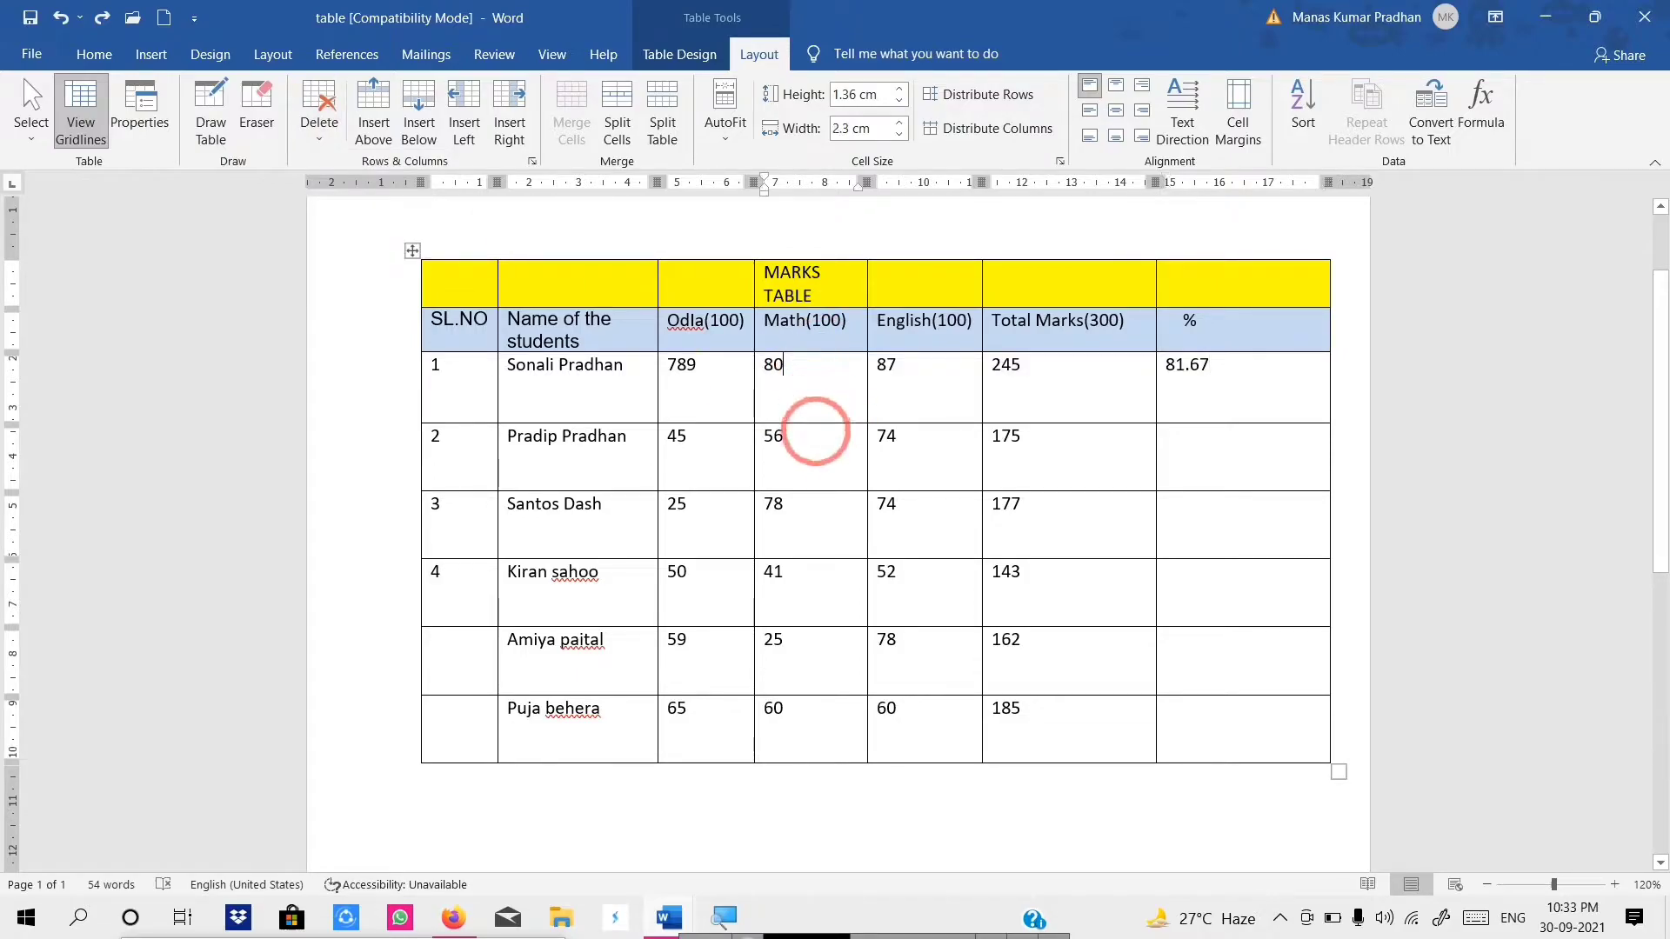
pyautogui.click(327, 153)
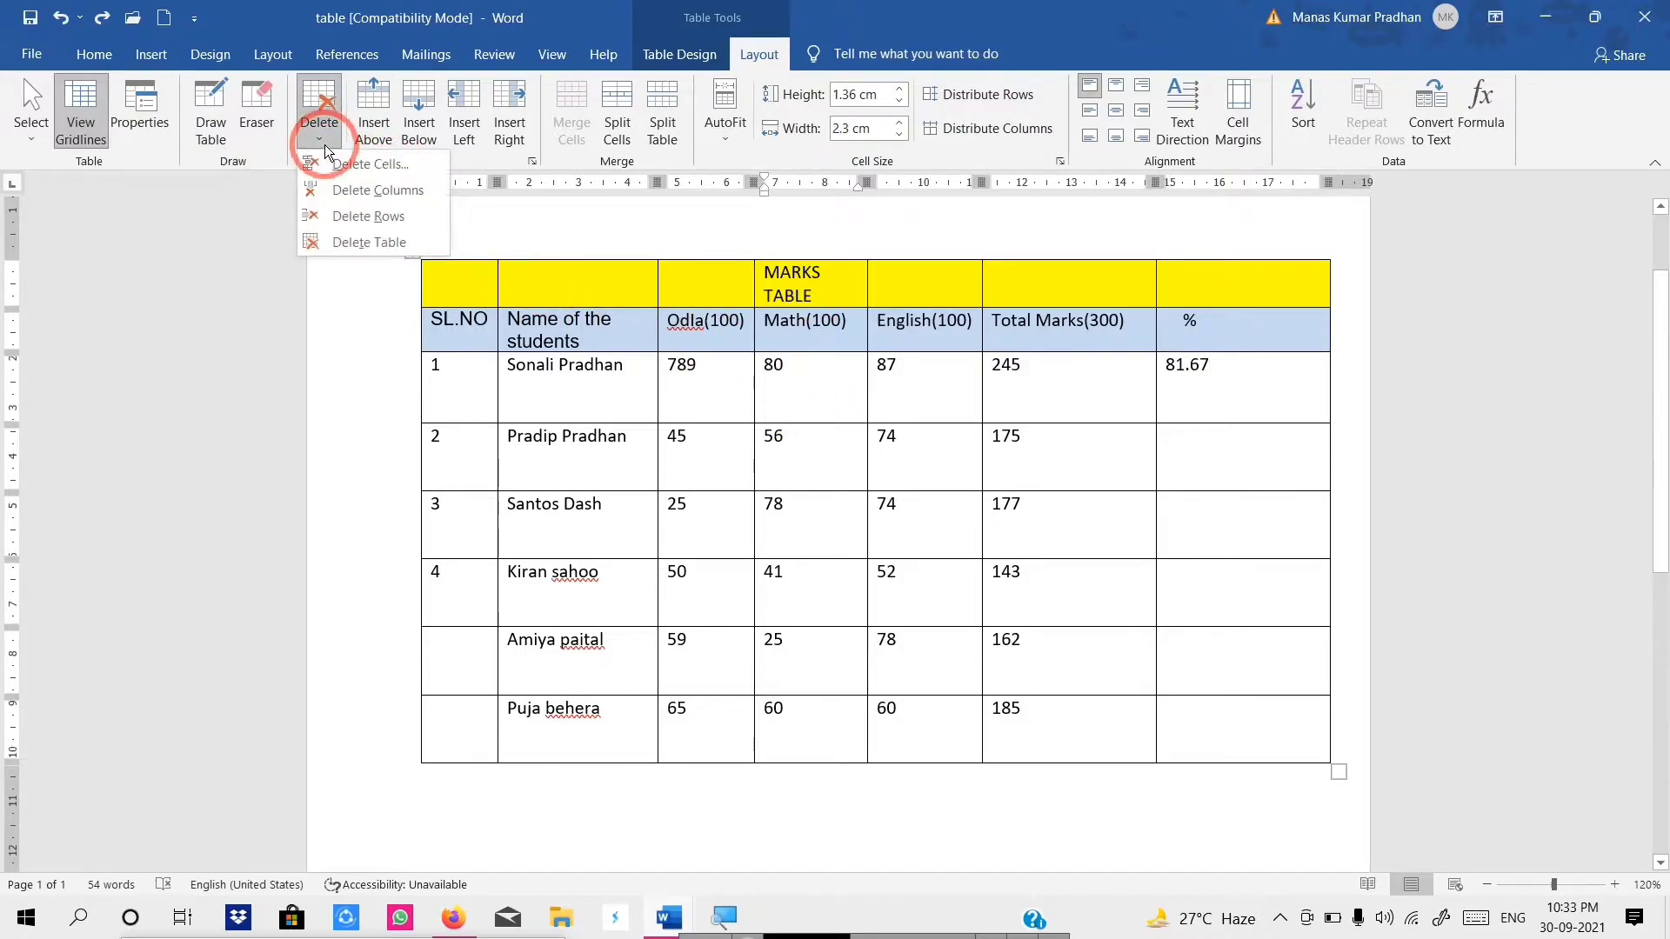
pyautogui.click(364, 186)
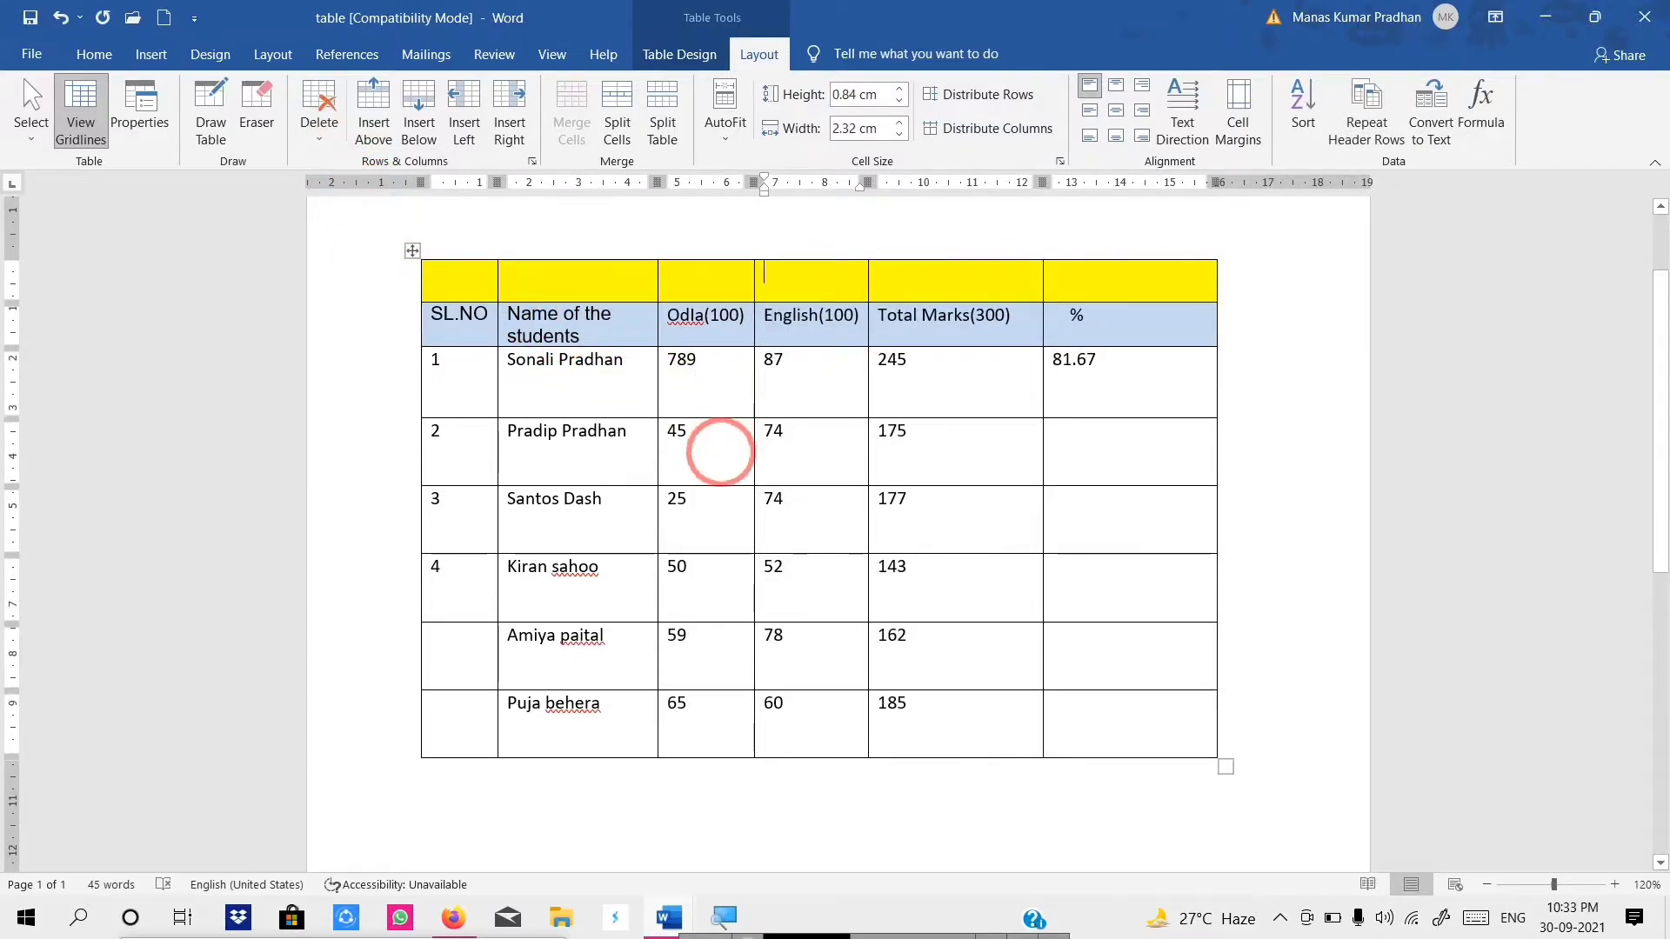
pyautogui.hotkey('ctrl', 'z')
pyautogui.click(327, 142)
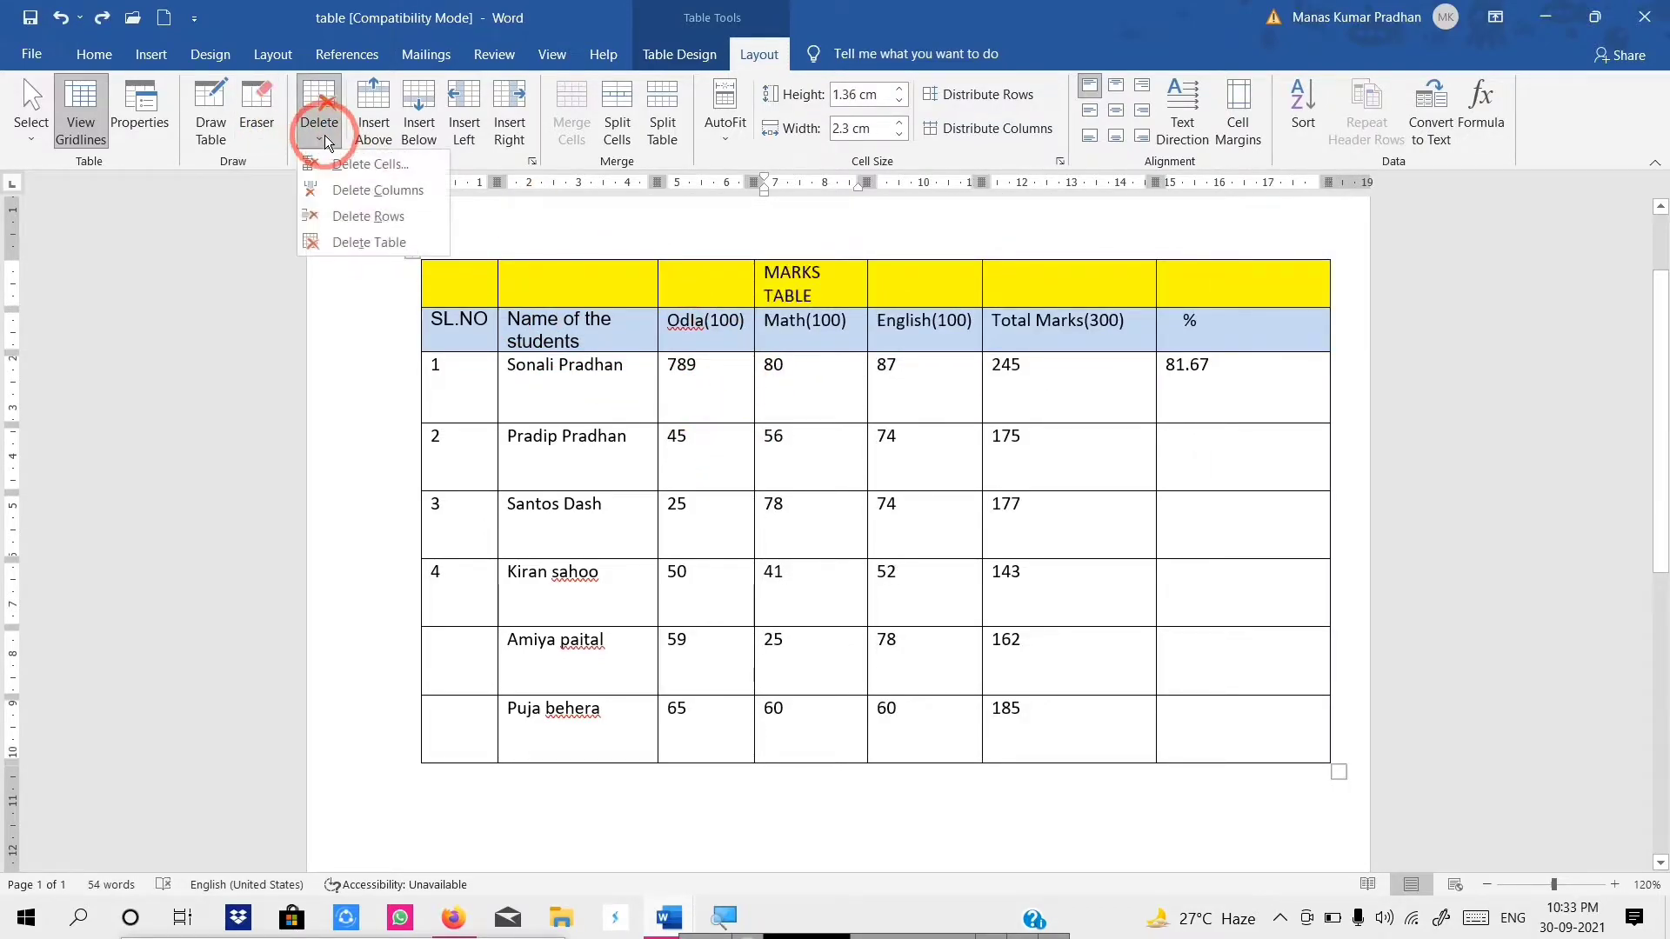
pyautogui.click(499, 468)
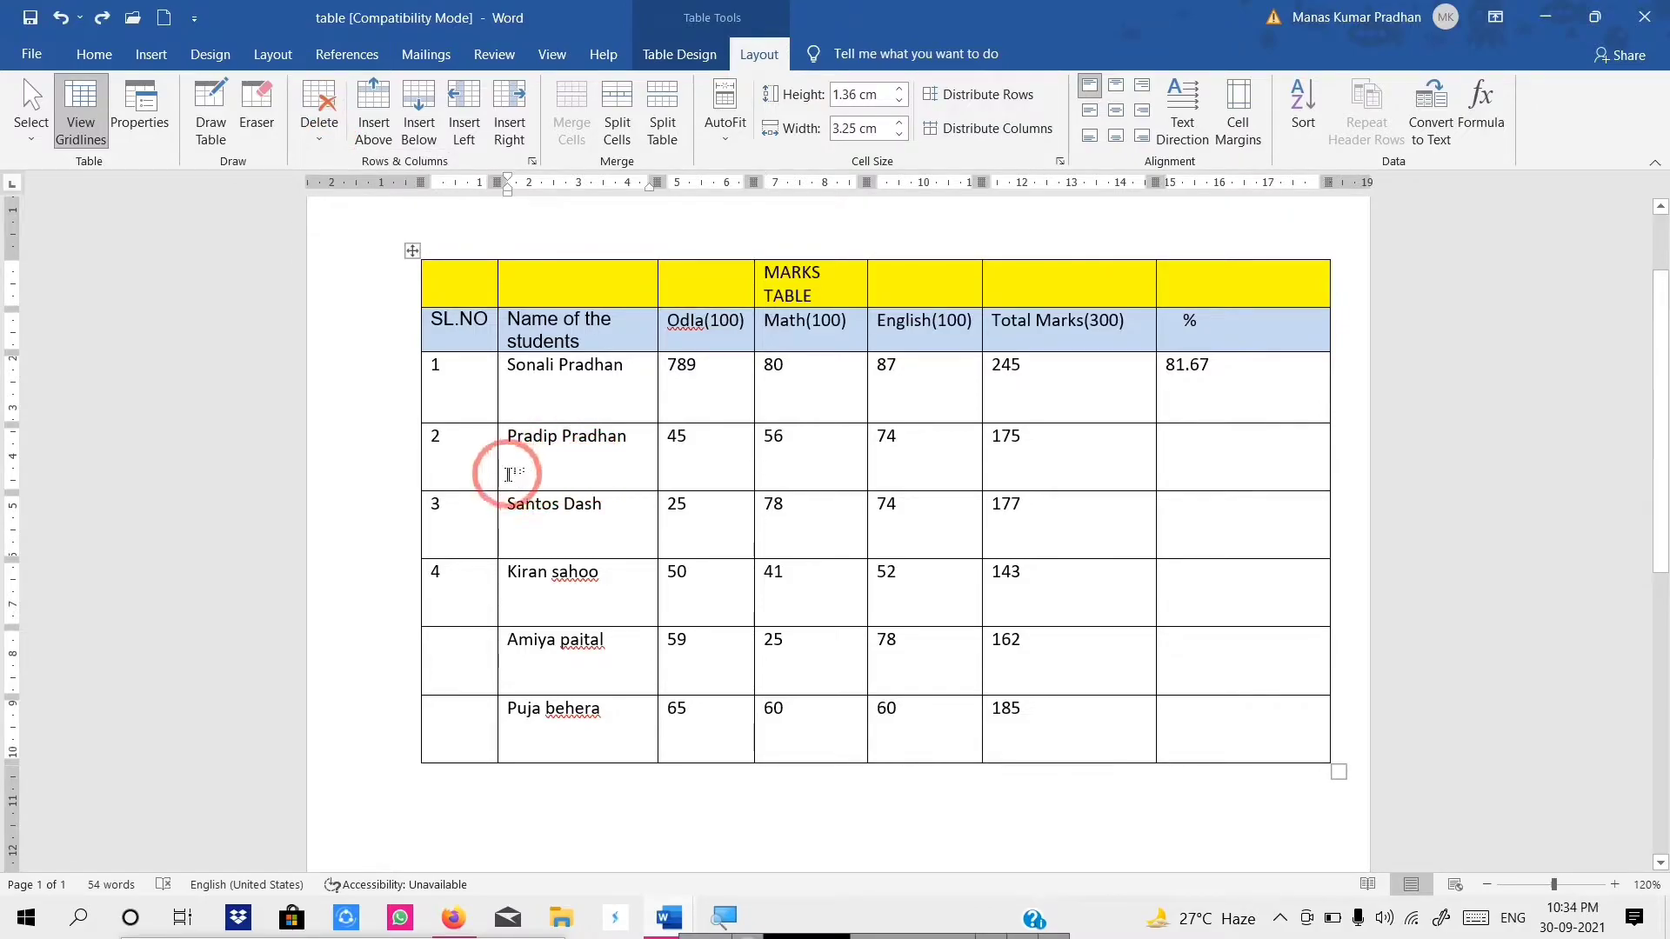
pyautogui.click(322, 132)
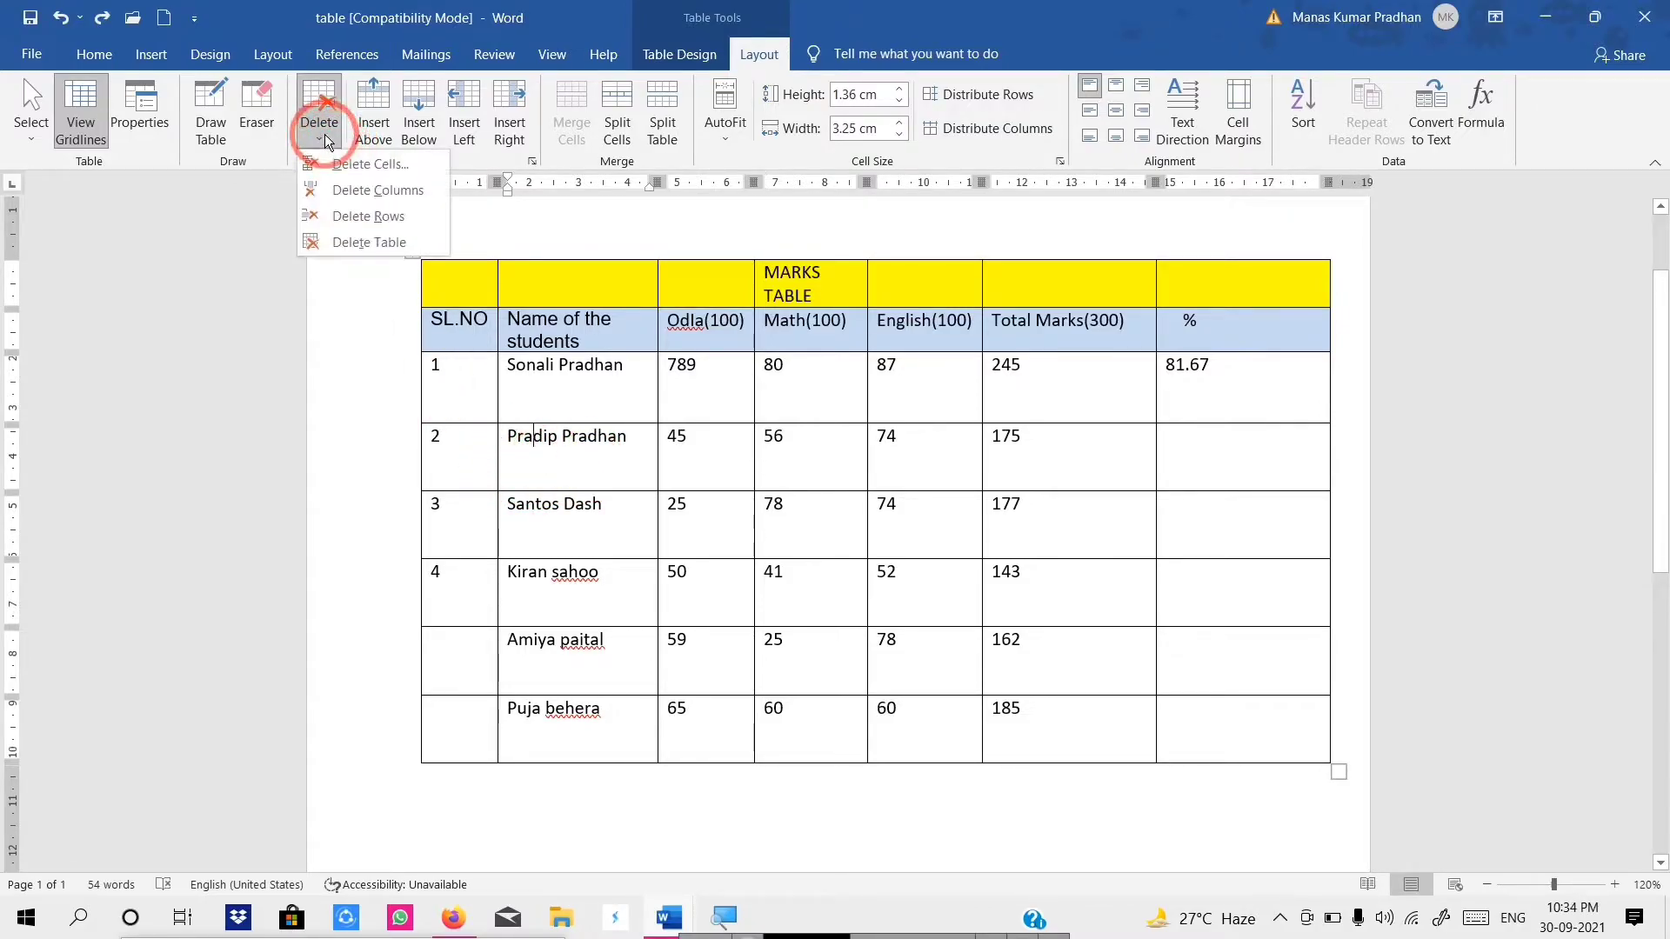
pyautogui.click(367, 217)
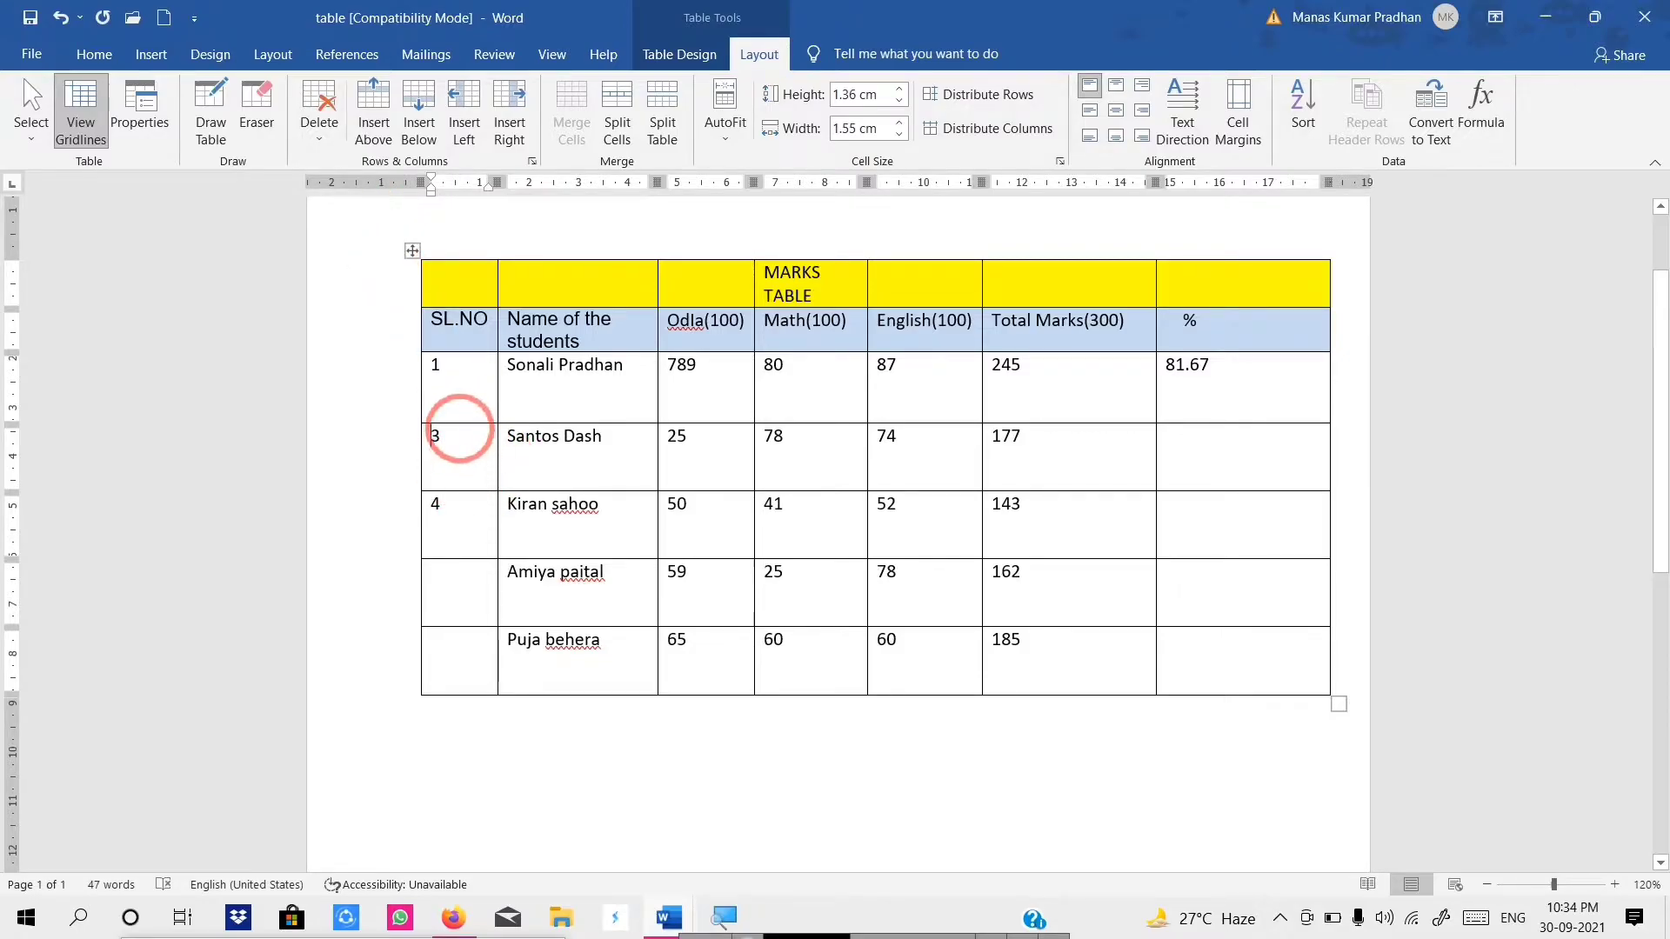
pyautogui.hotkey('ctrl', 'z')
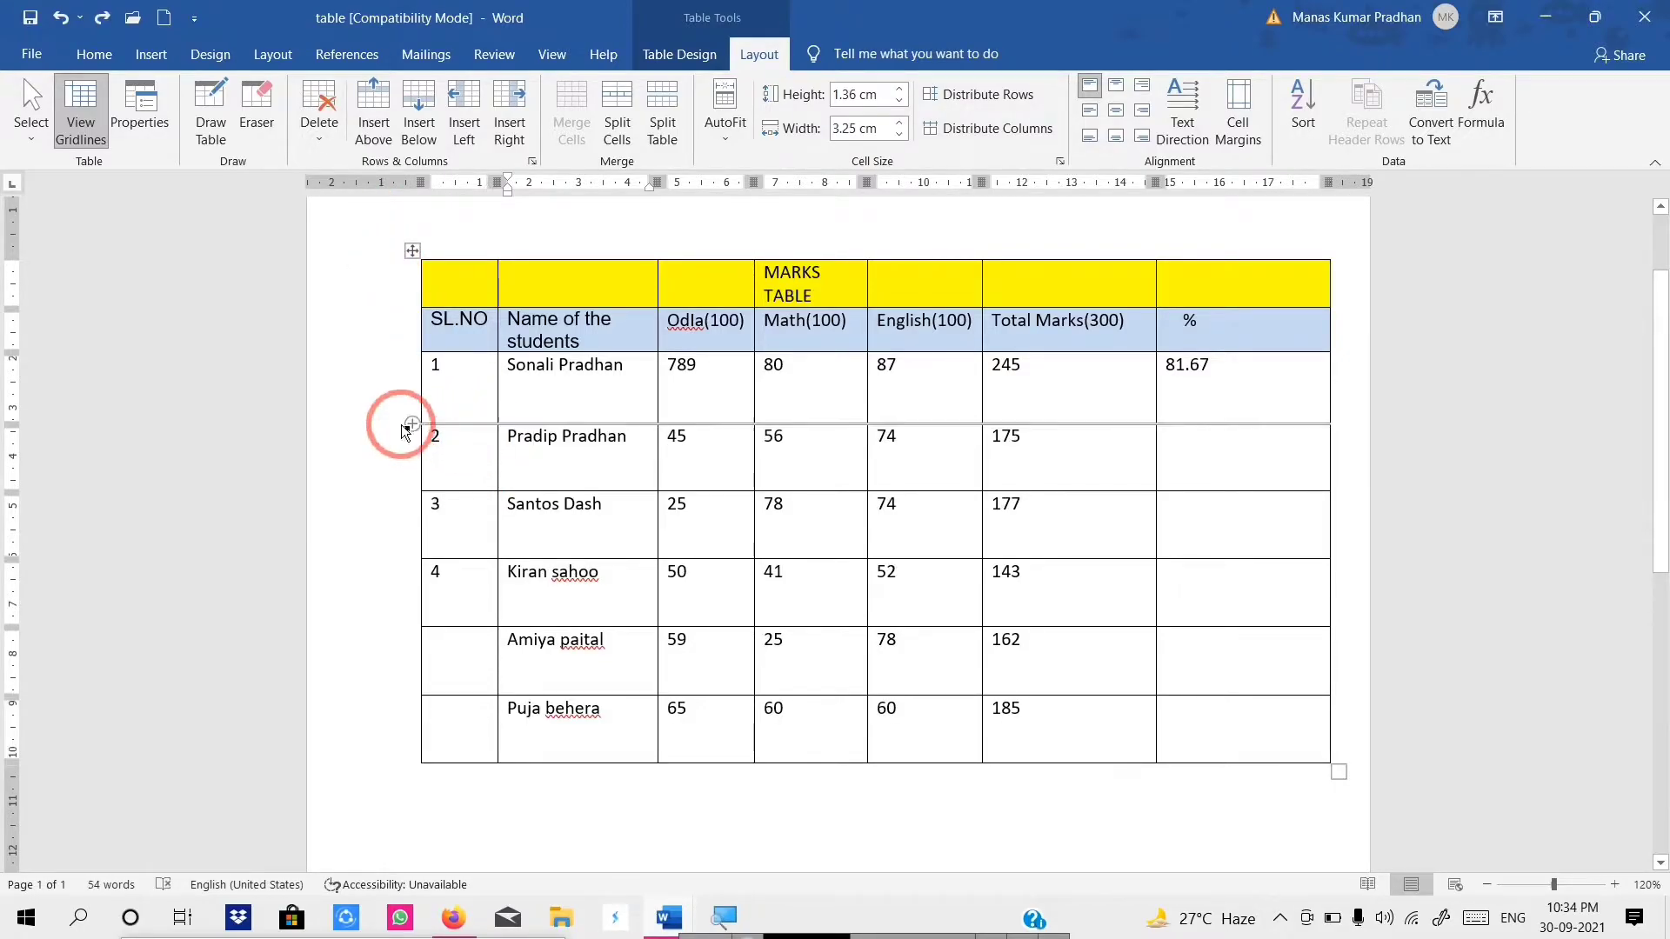
pyautogui.click(320, 131)
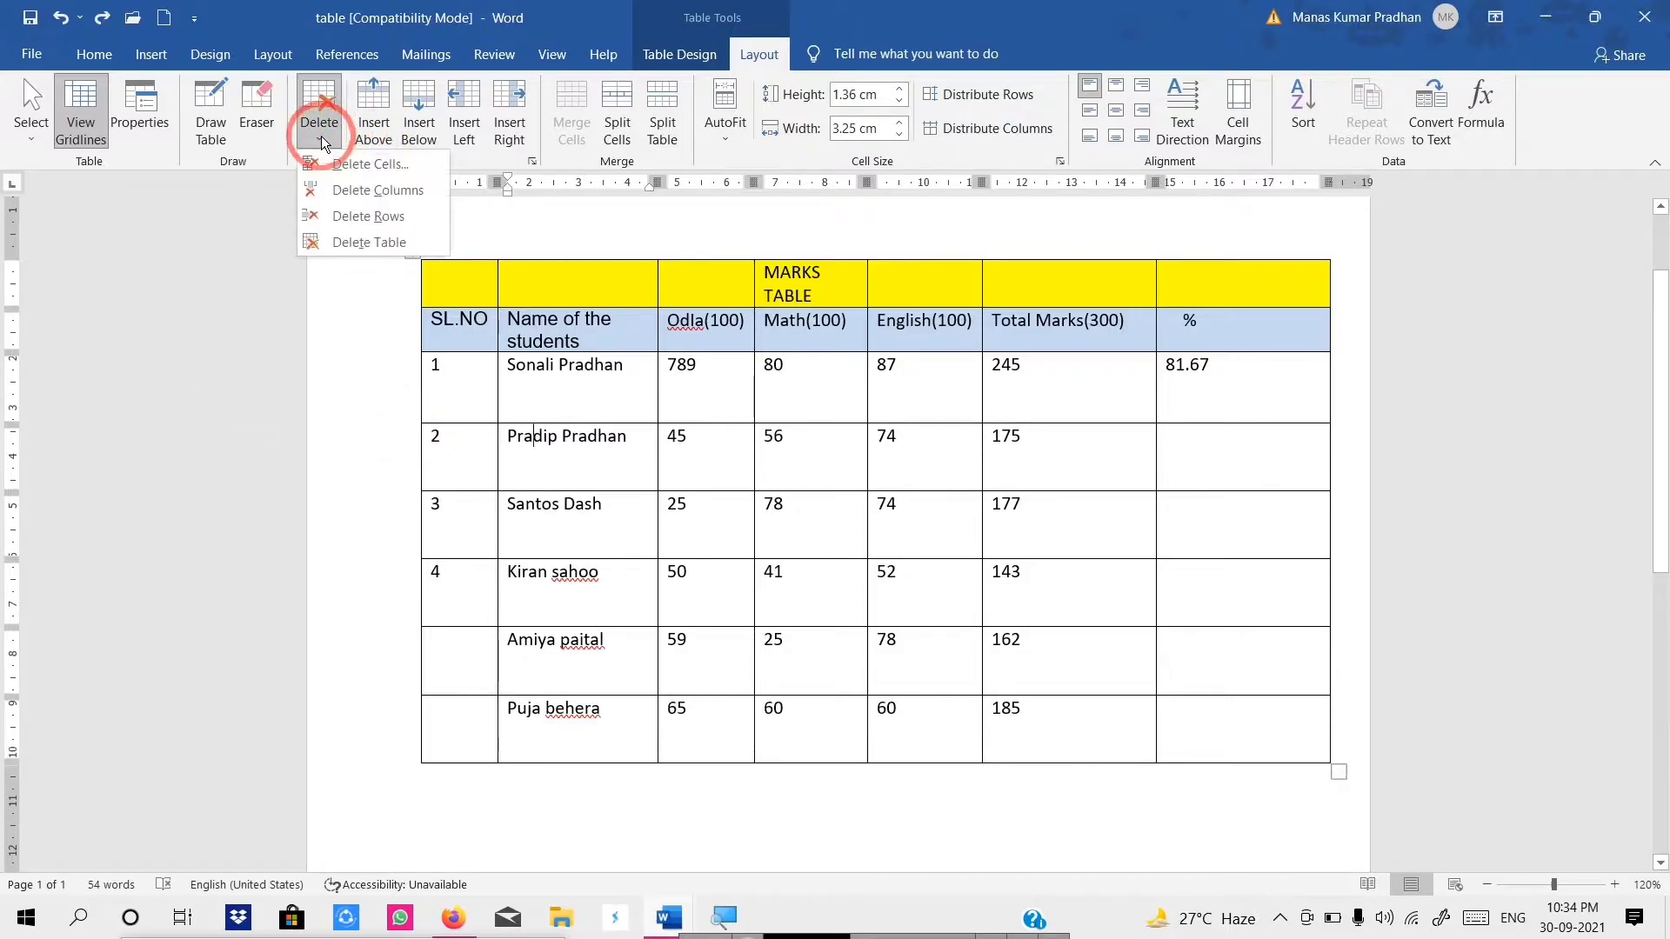
pyautogui.click(356, 241)
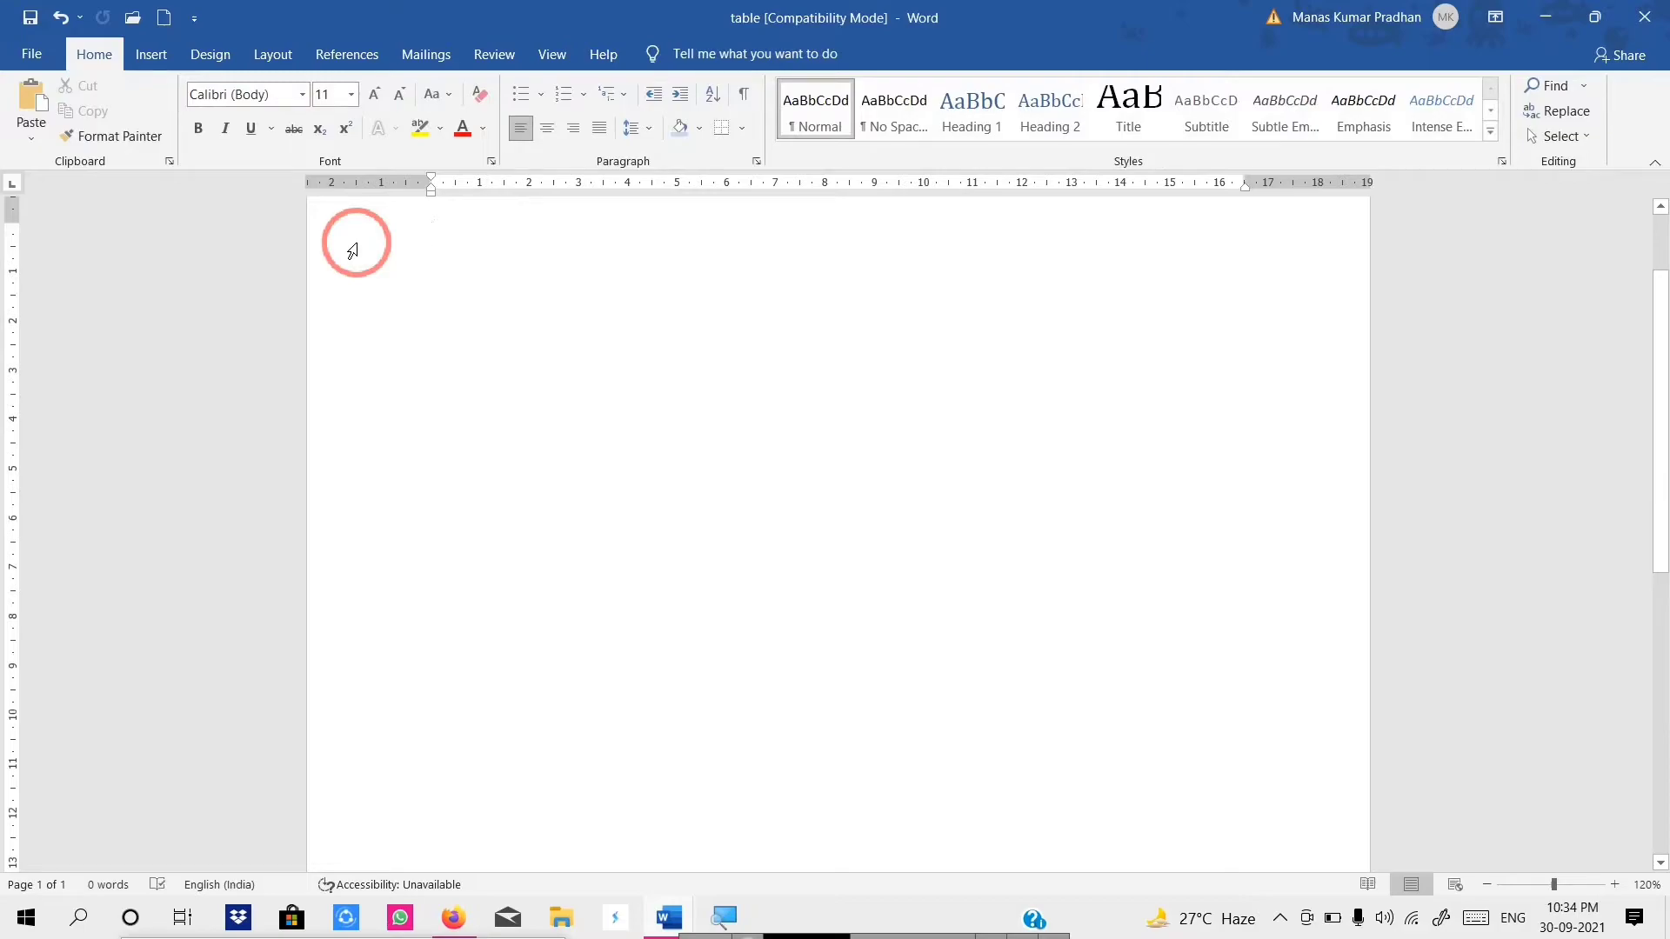
pyautogui.hotkey('ctrl', 'z')
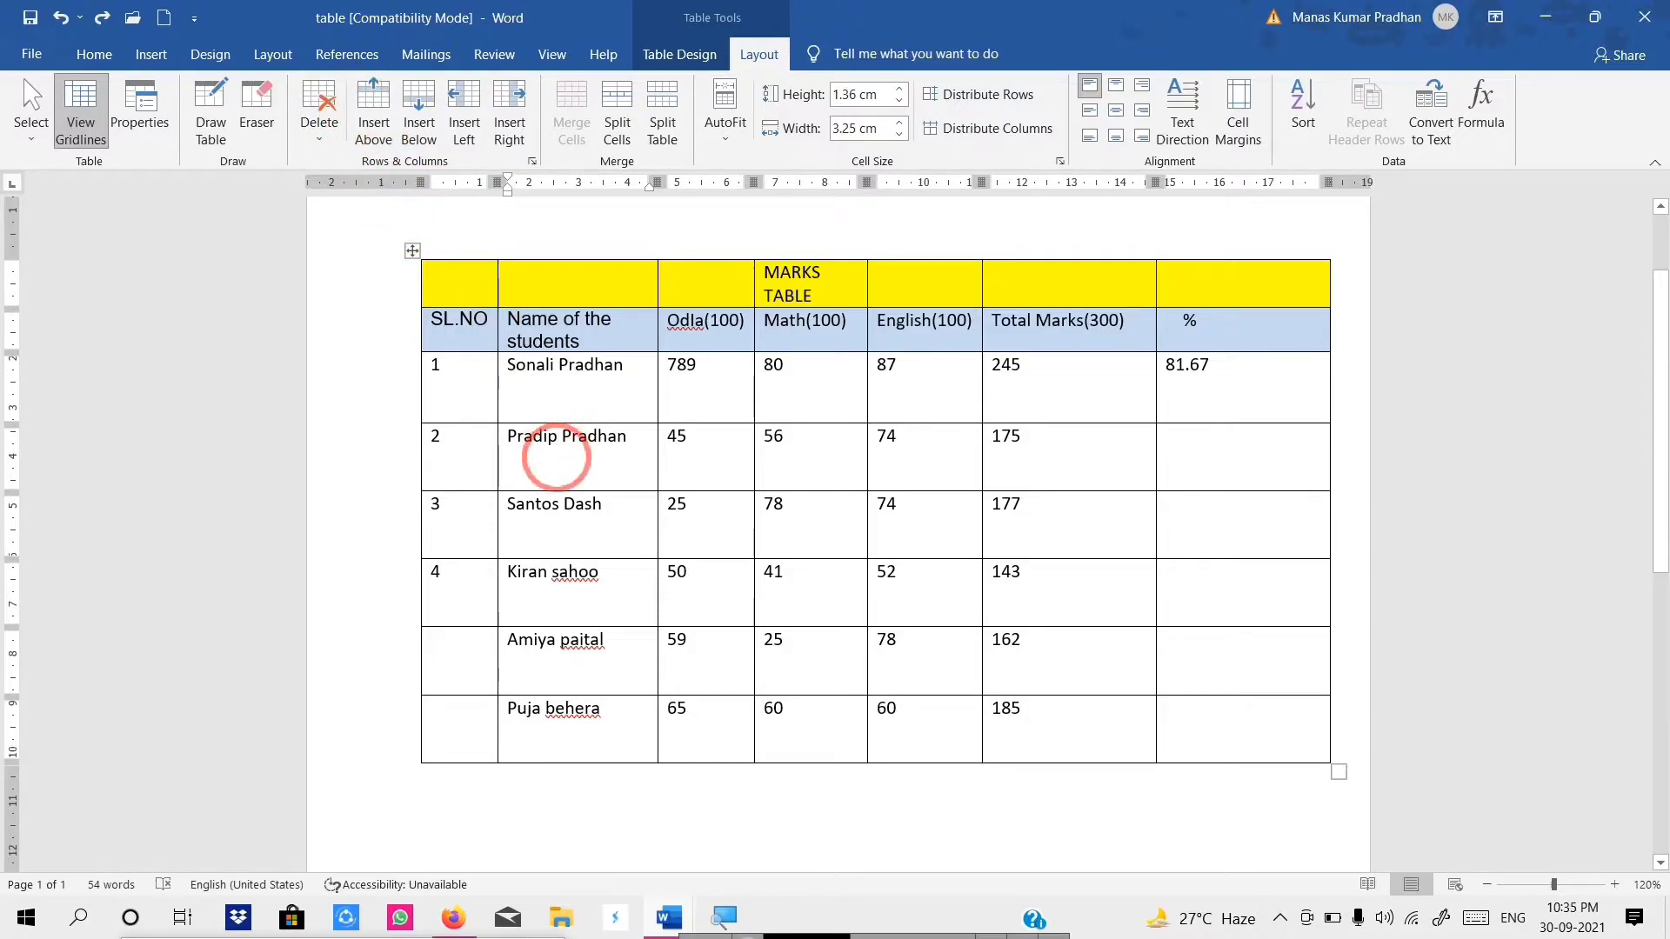
pyautogui.click(374, 112)
pyautogui.click(588, 474)
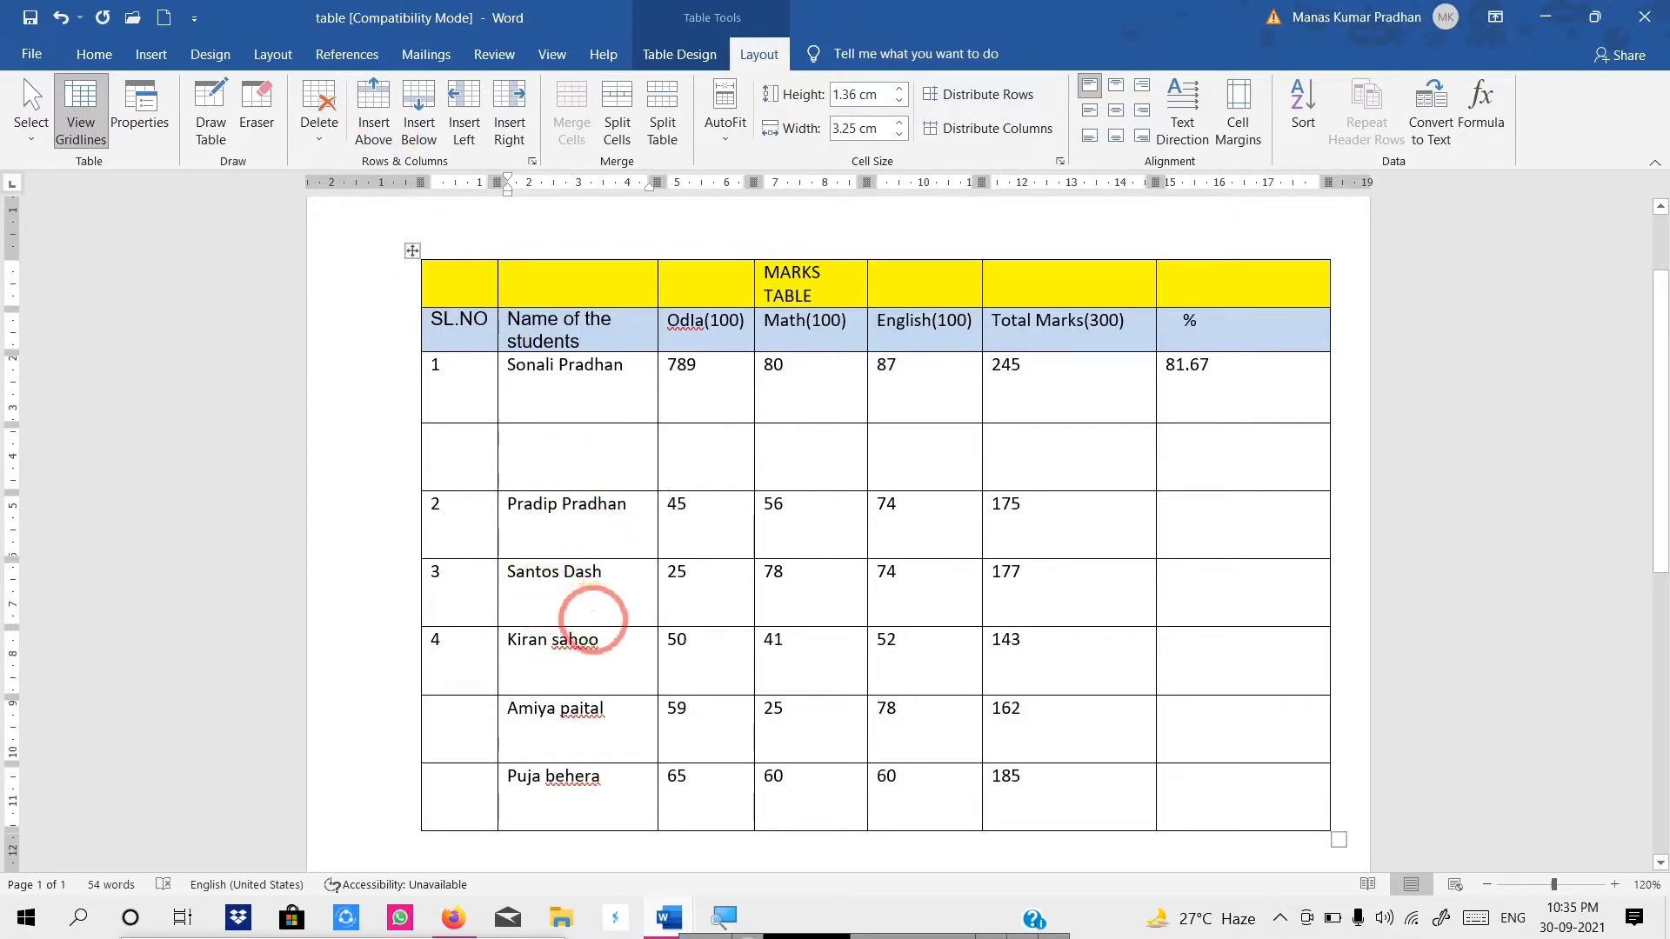
pyautogui.click(421, 106)
pyautogui.click(595, 670)
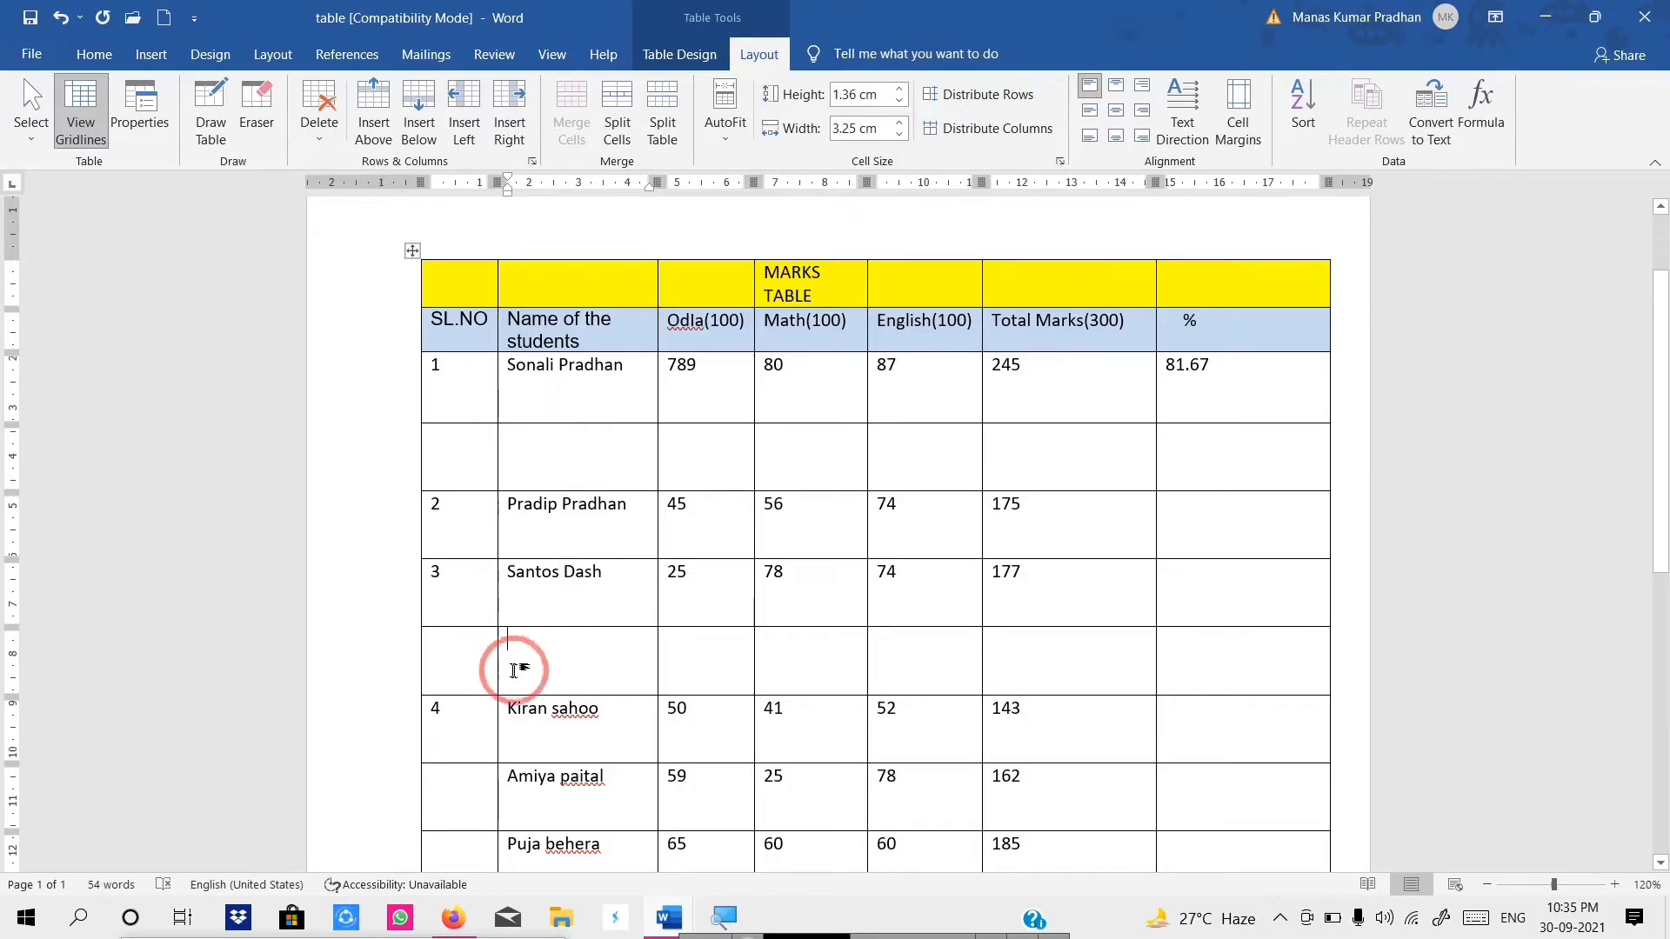
pyautogui.click(311, 130)
pyautogui.click(347, 216)
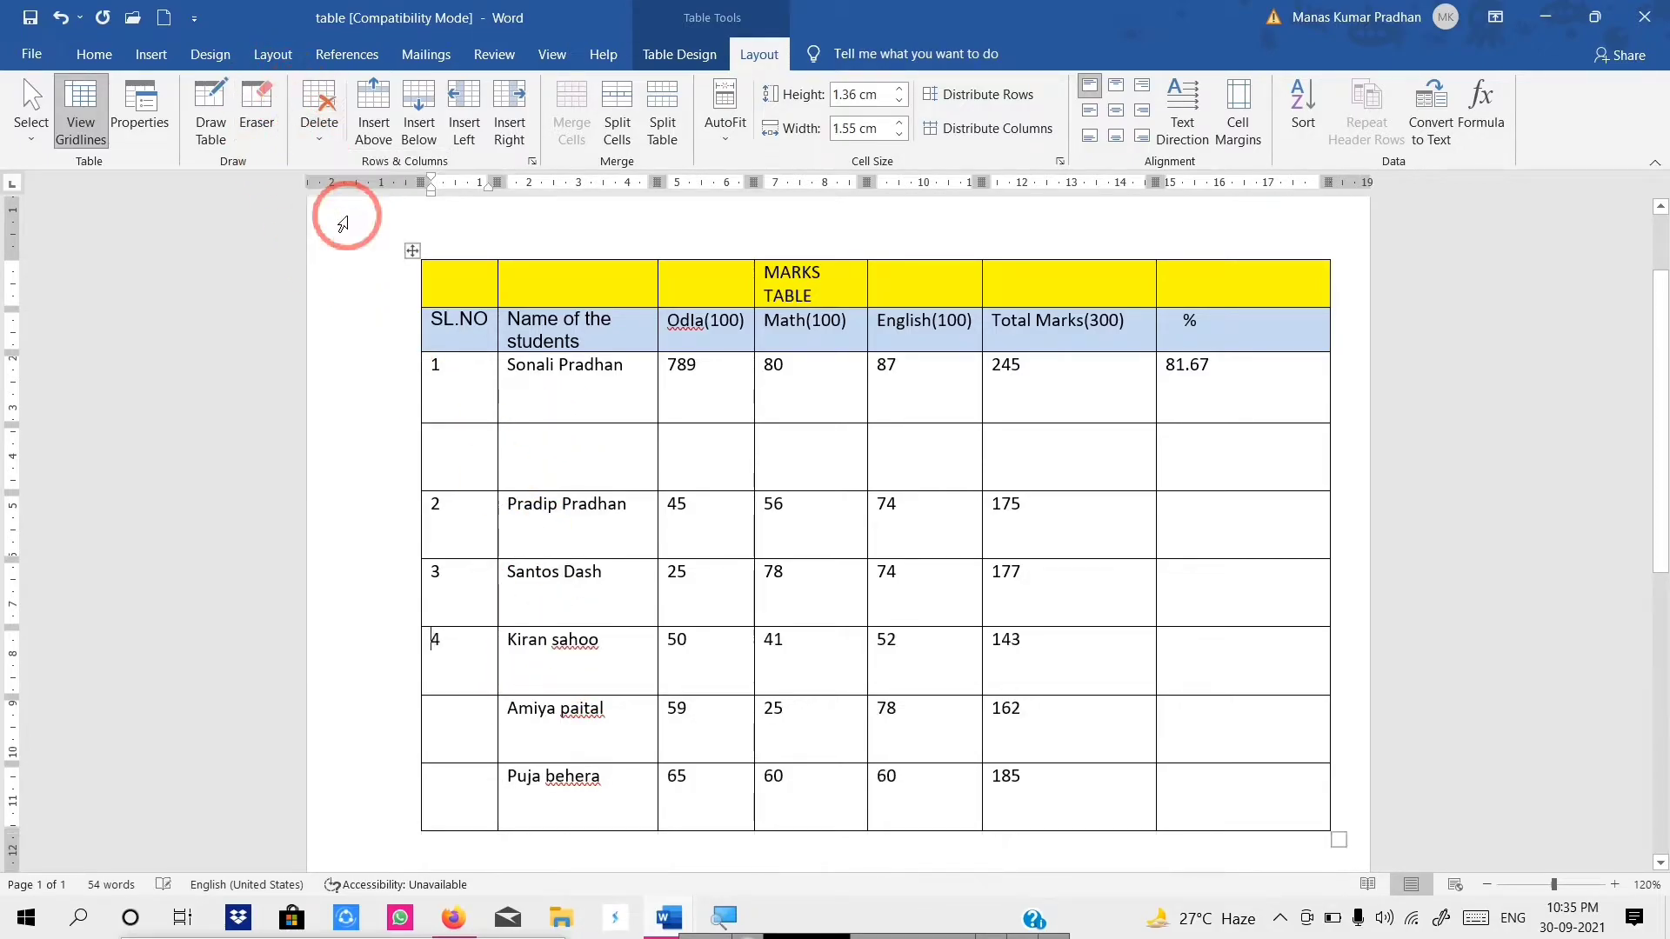
pyautogui.click(525, 428)
pyautogui.click(327, 133)
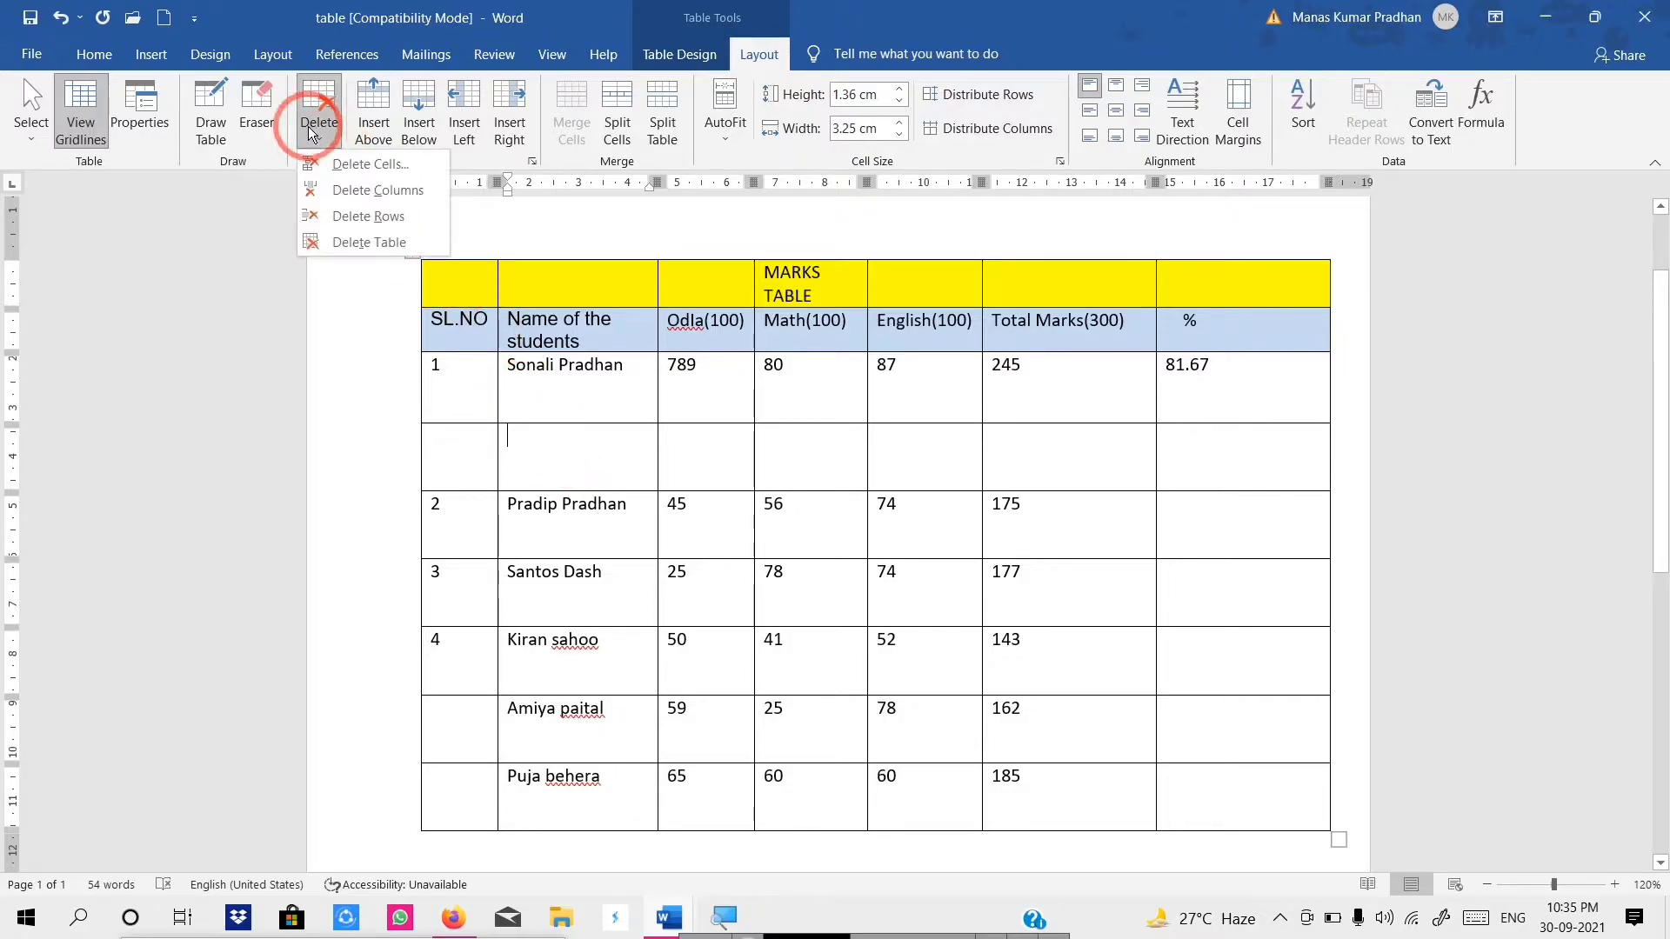
pyautogui.click(359, 214)
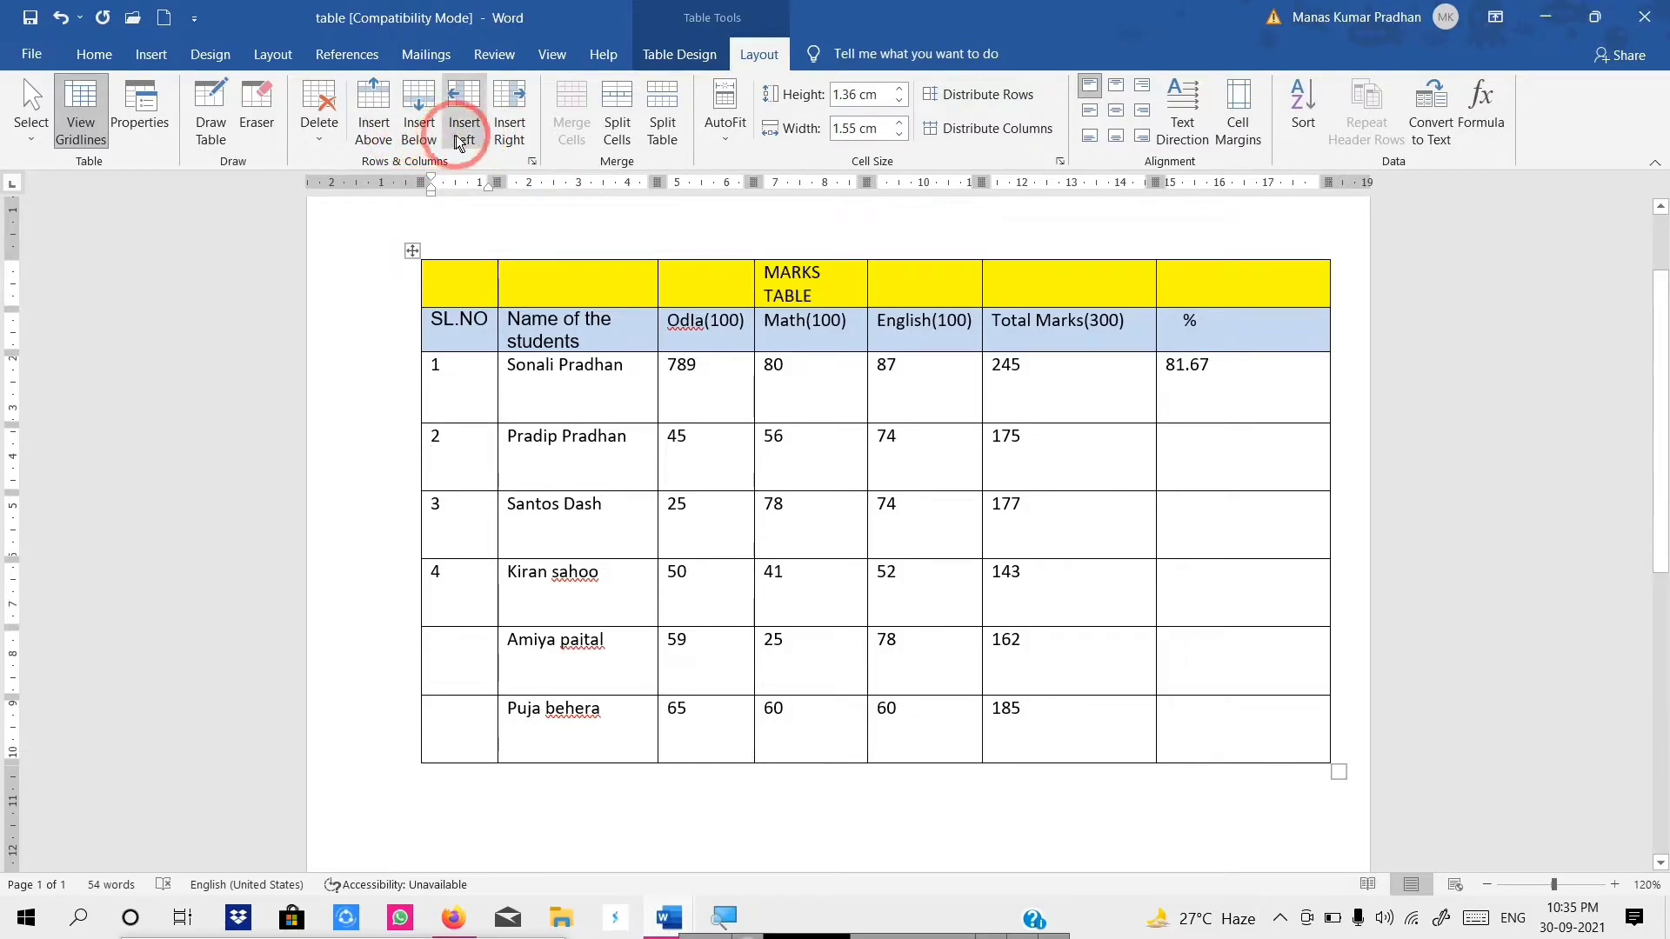
# Step: Insert empty columns to the left and right of the Math column
pyautogui.click(822, 392)
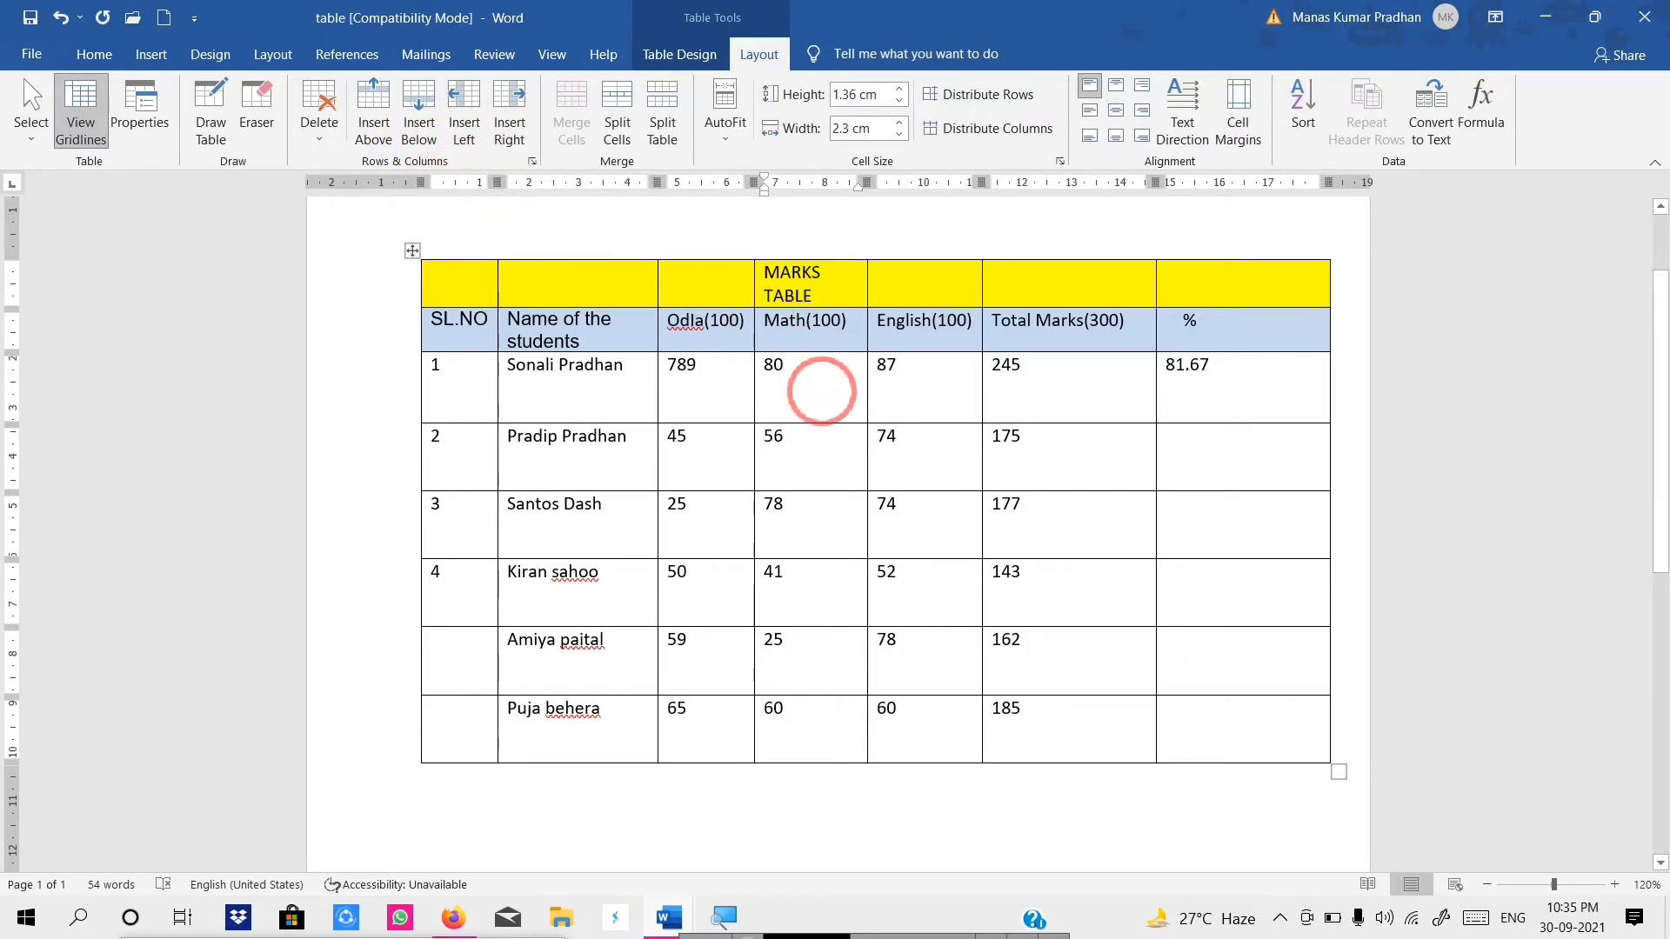
pyautogui.click(464, 140)
pyautogui.click(913, 374)
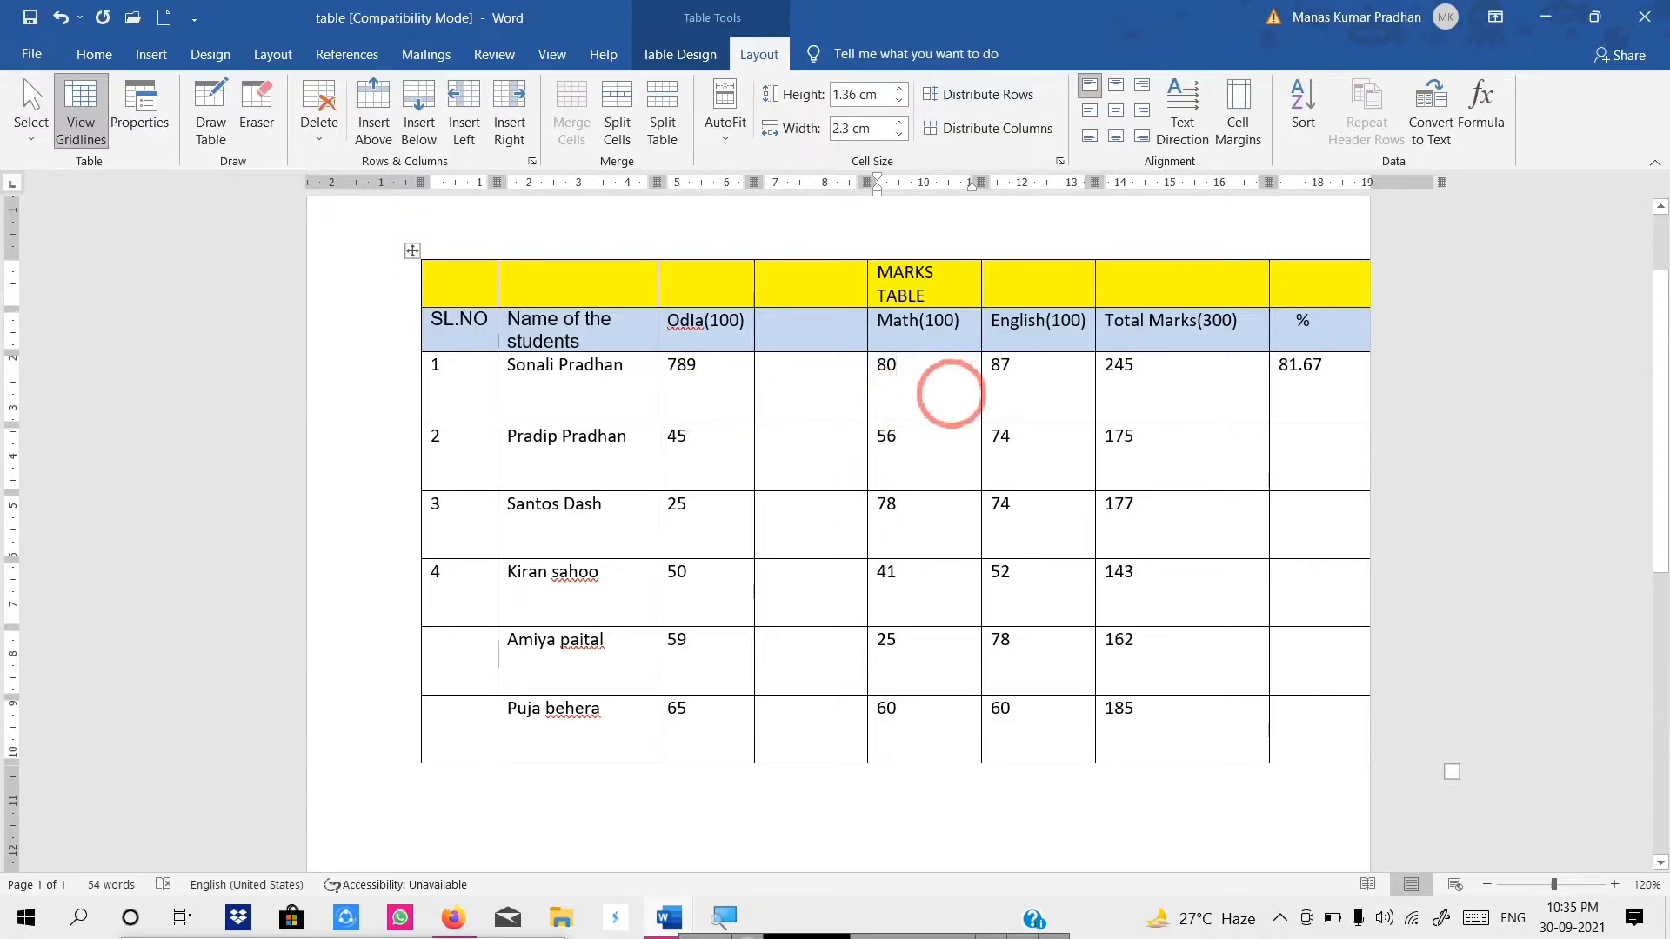
pyautogui.click(532, 124)
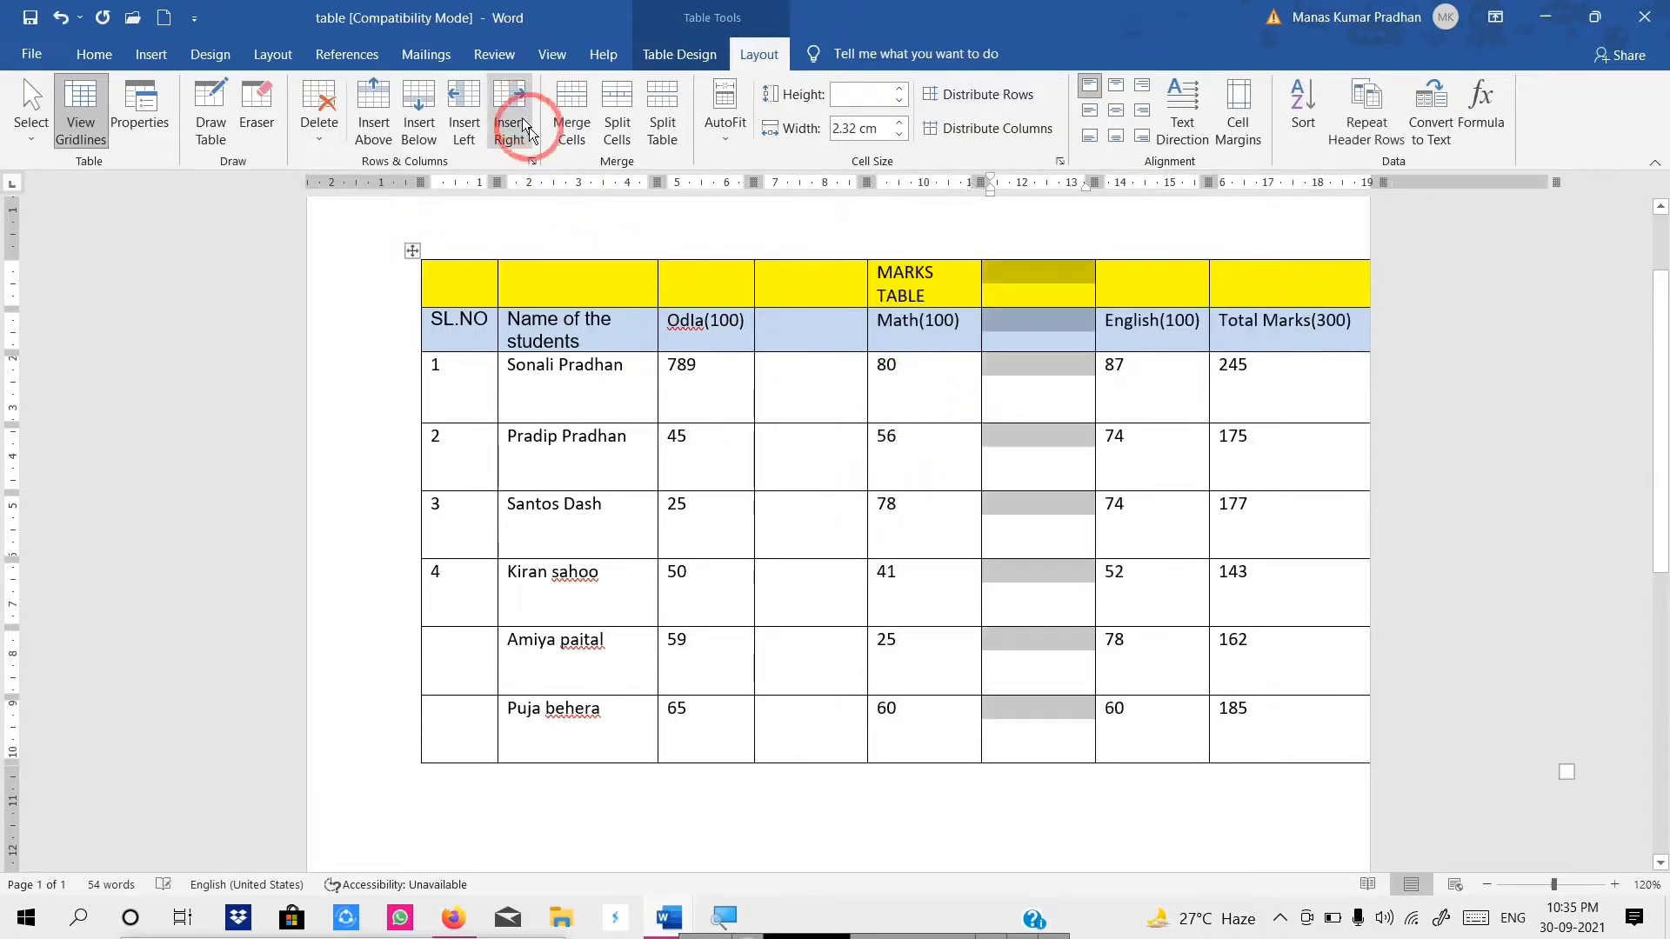
pyautogui.click(919, 381)
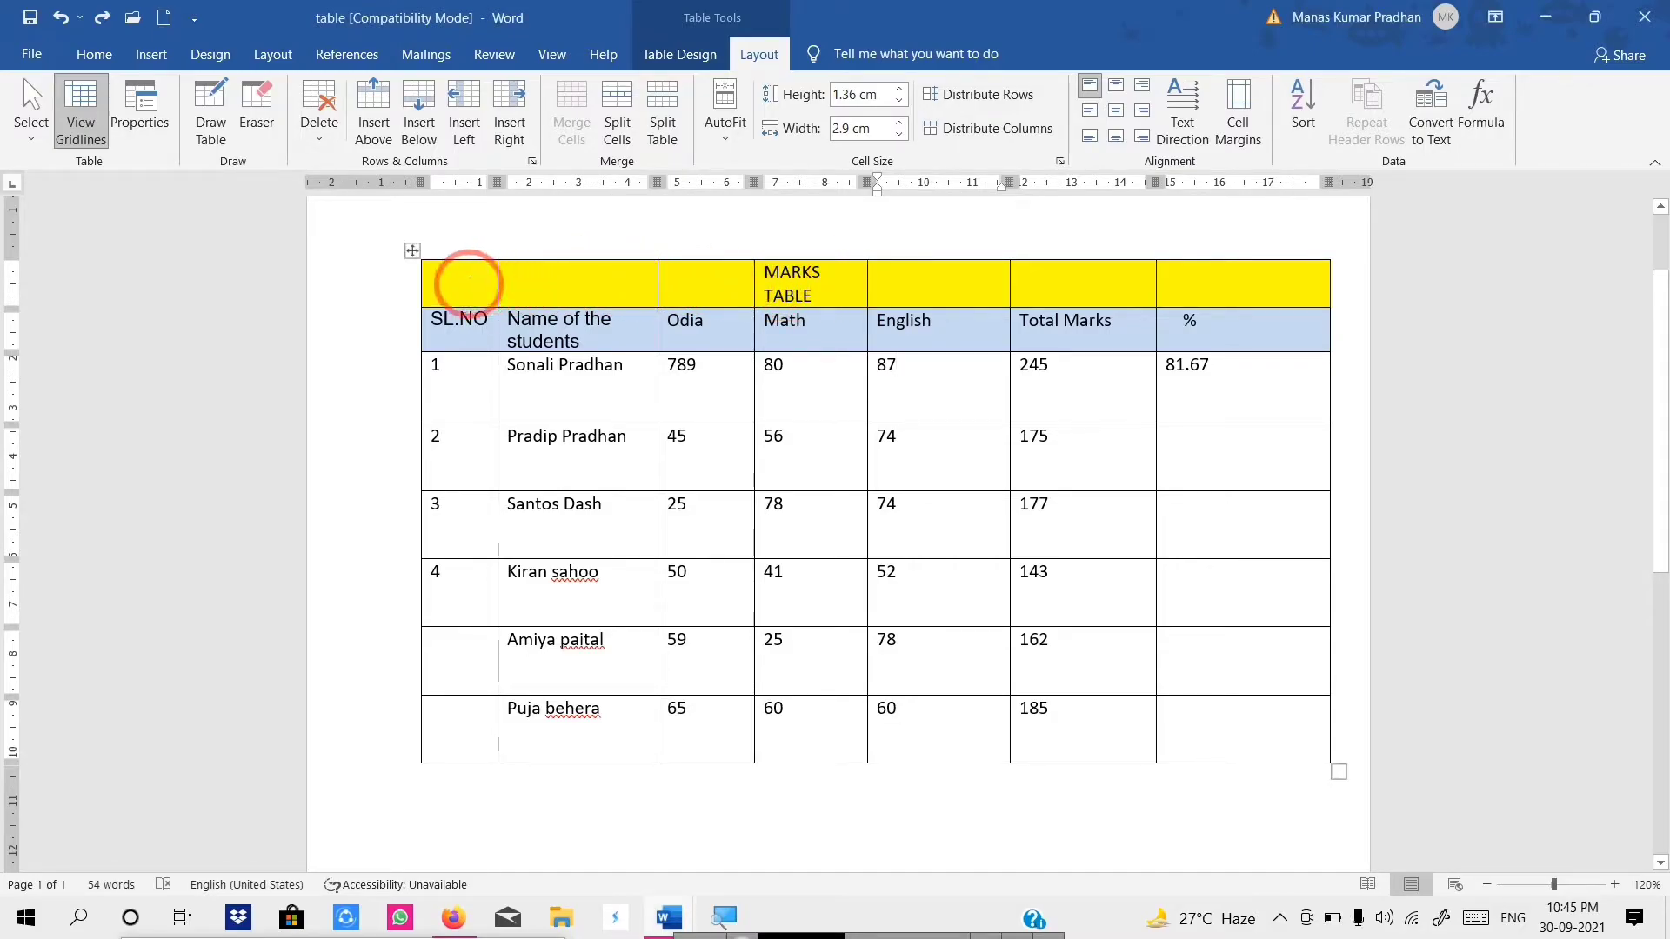
# Step: Merge the top yellow row's cells into a single title cell
pyautogui.moveTo(458, 280)
pyautogui.mouseDown()
pyautogui.moveTo(775, 295)
pyautogui.moveTo(1228, 280)
pyautogui.mouseUp()
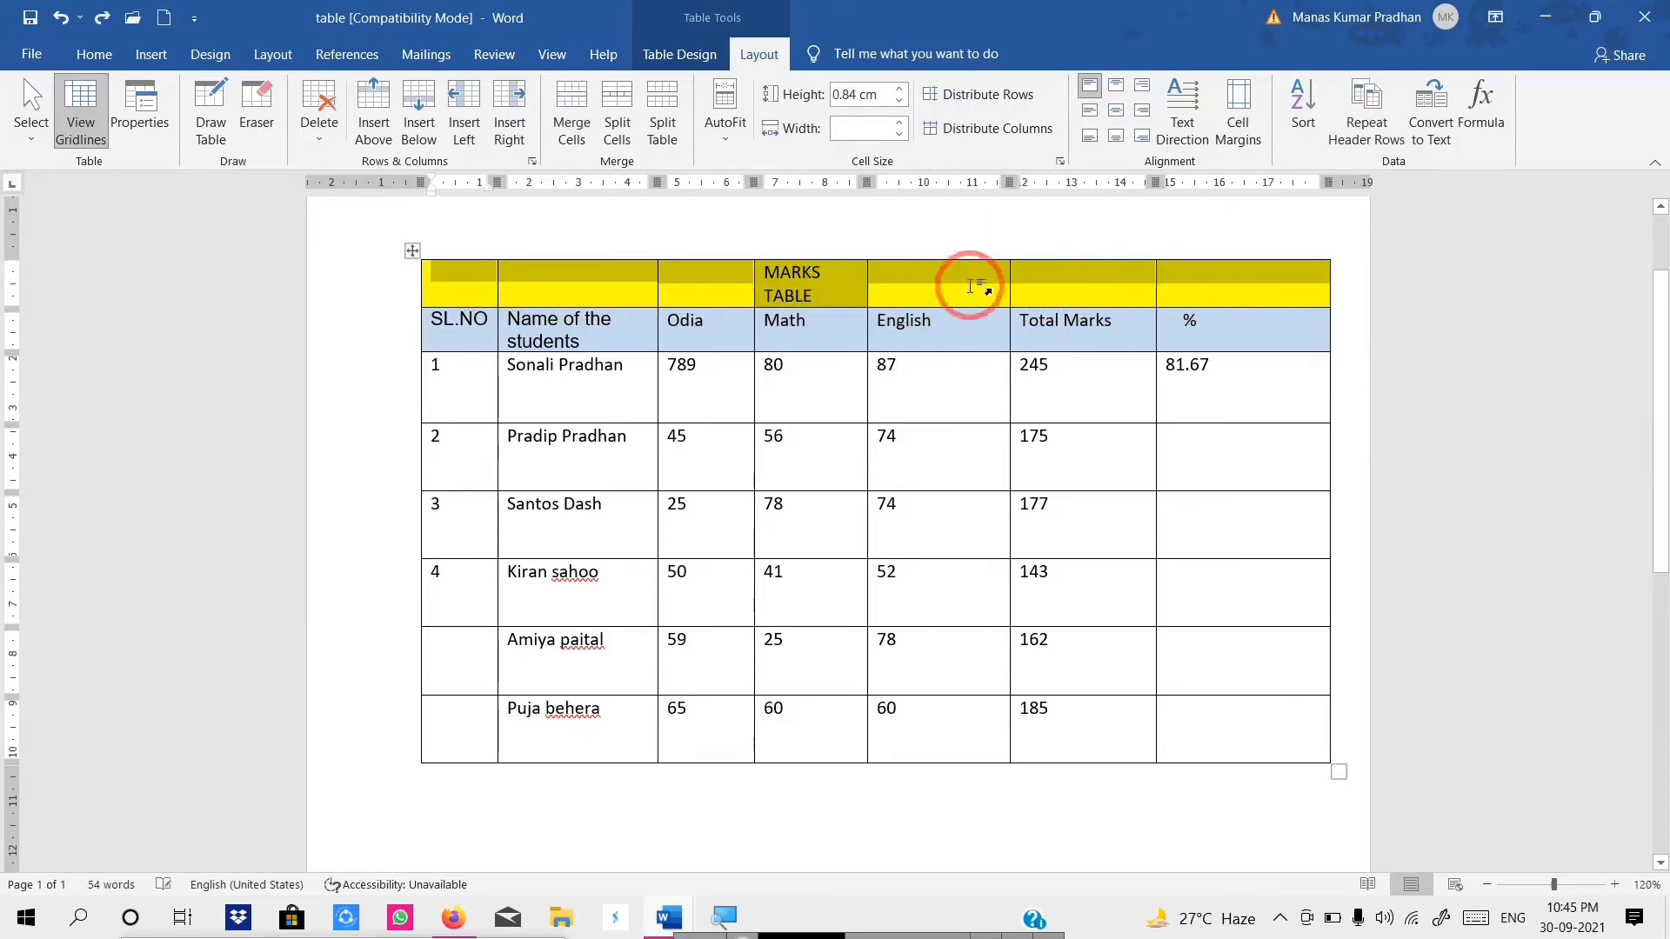
pyautogui.click(573, 131)
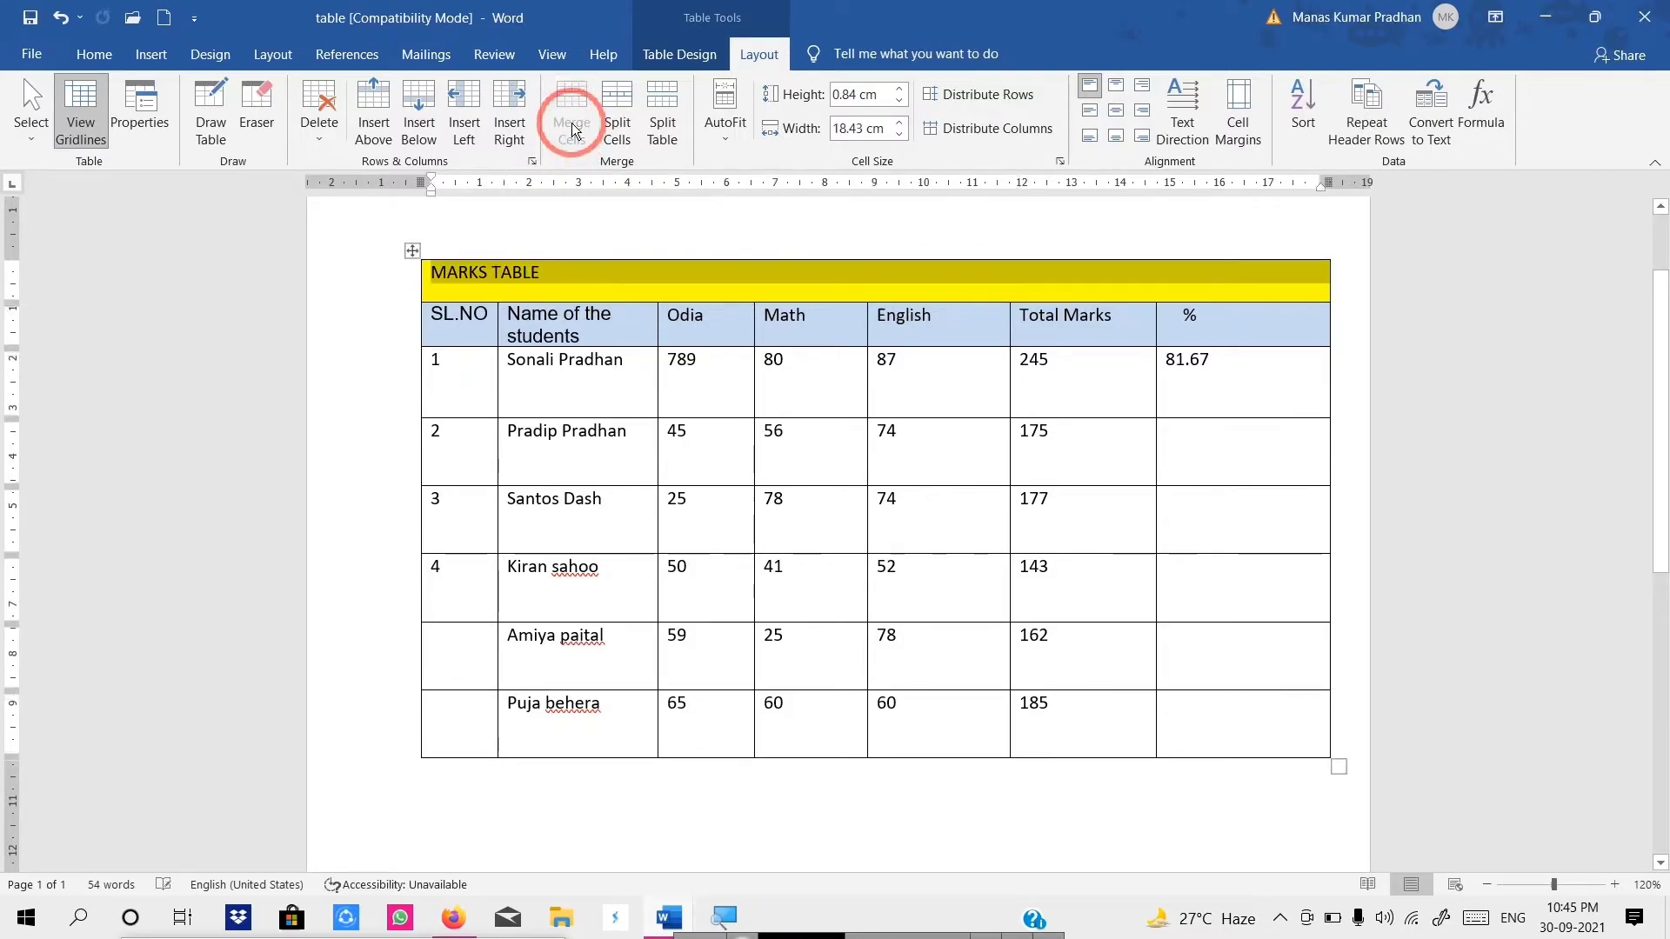
pyautogui.click(709, 319)
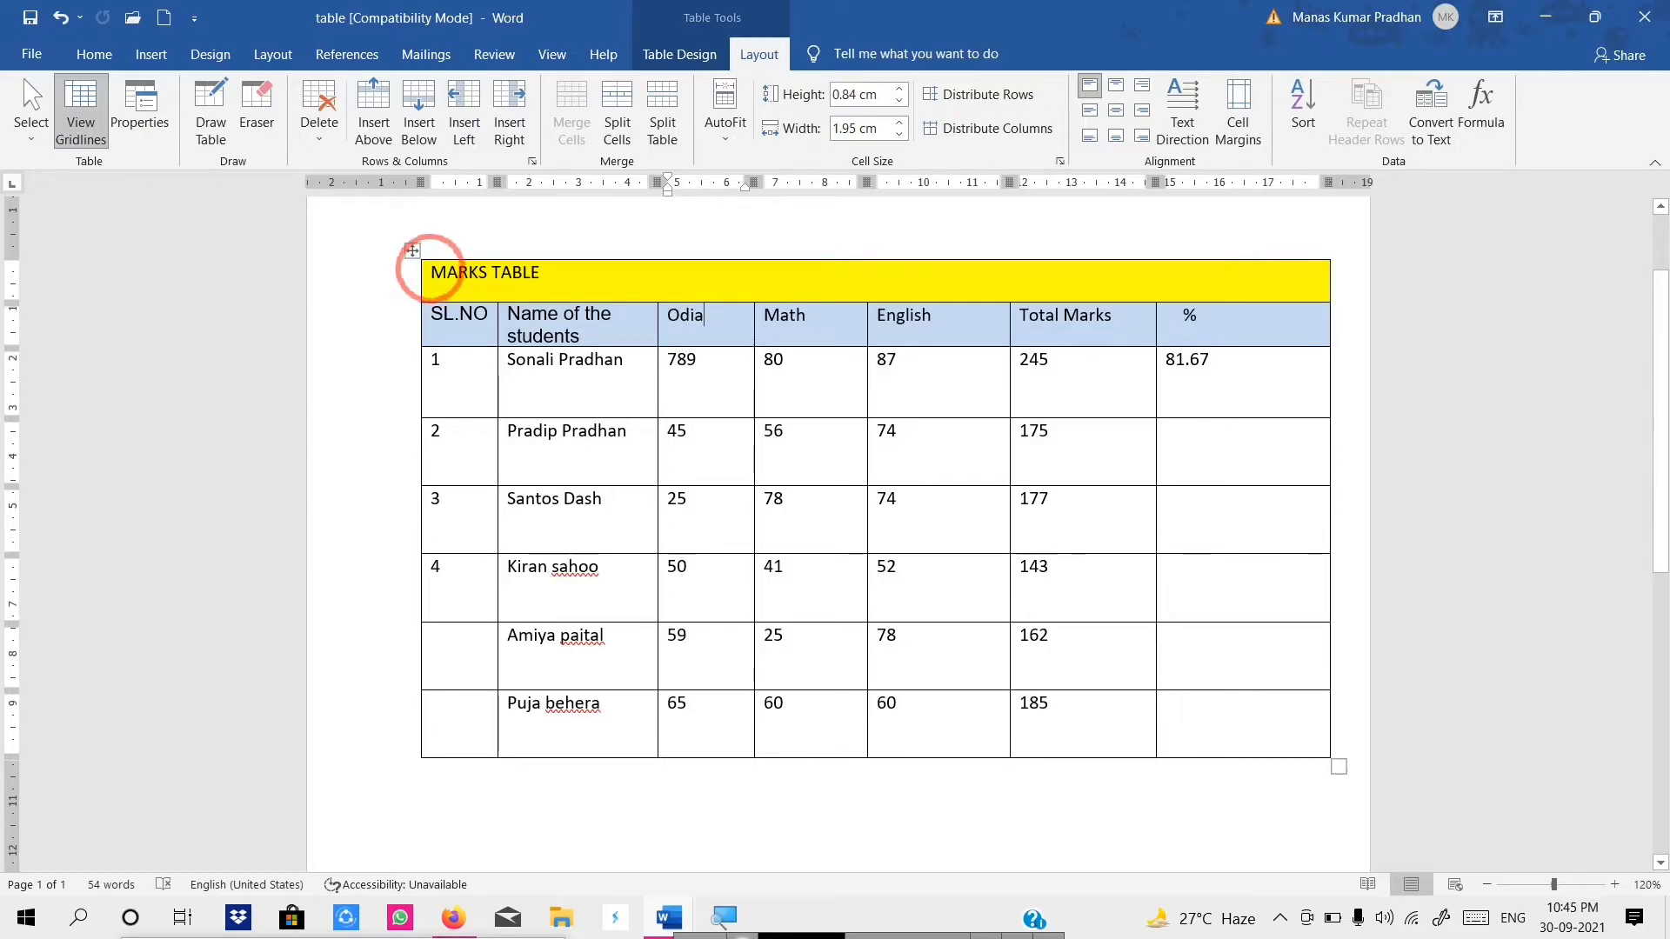
# Step: Centre the MARKS TABLE title, then place the caret in the first Odia mark cell
pyautogui.tripleClick(436, 271)
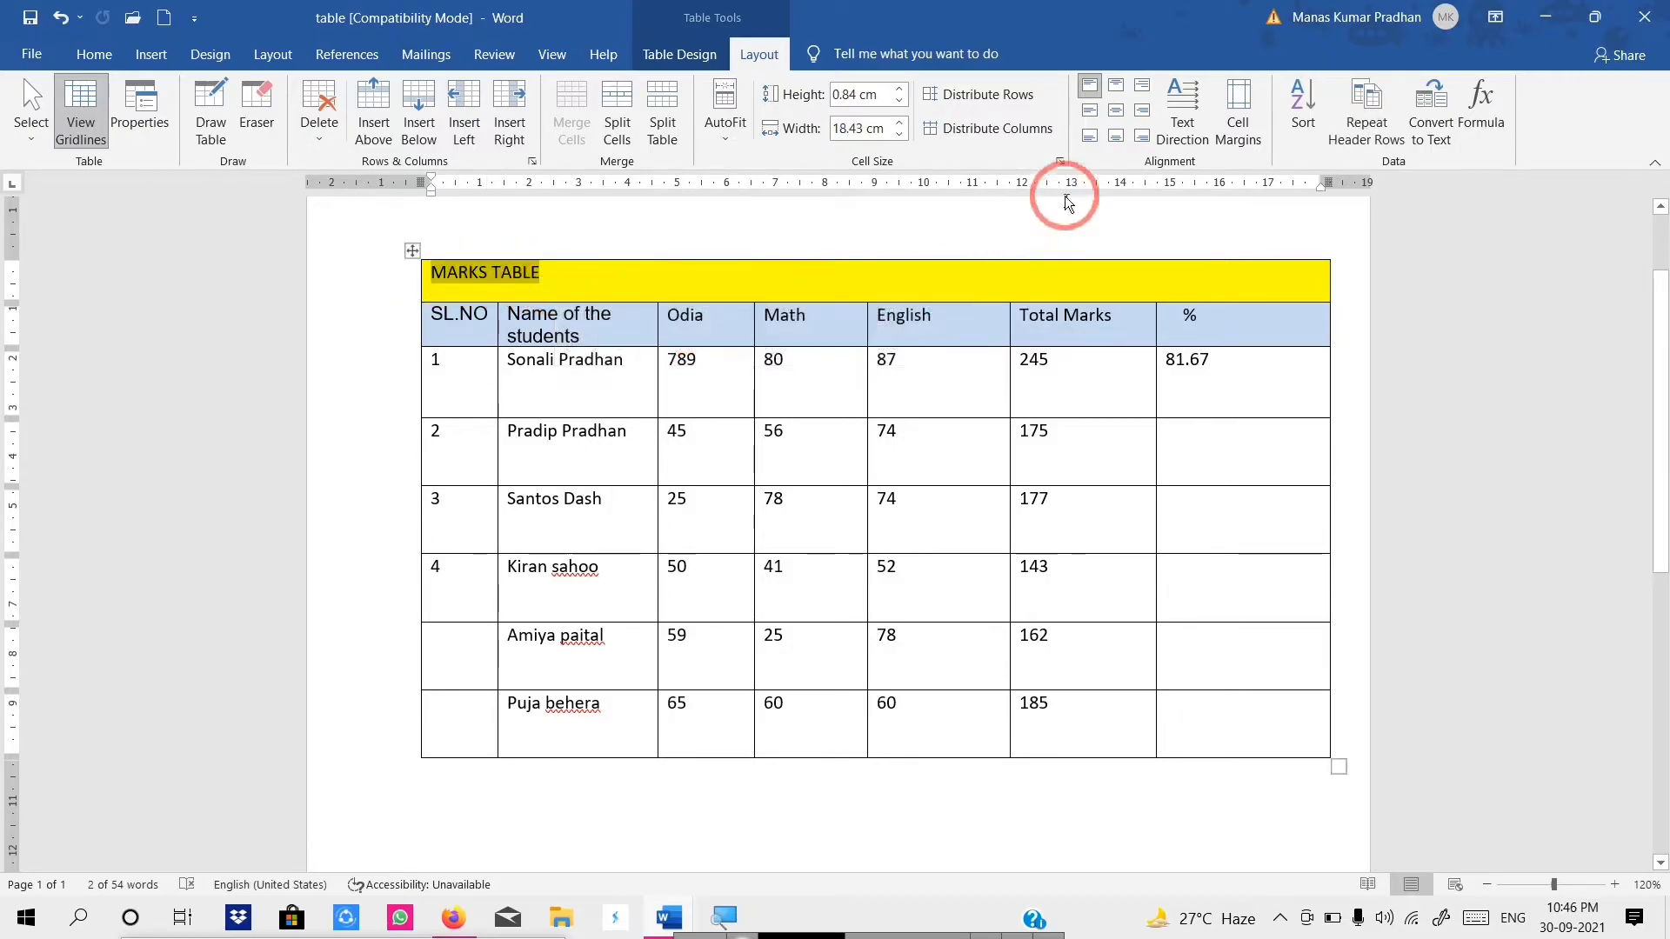
pyautogui.click(1120, 111)
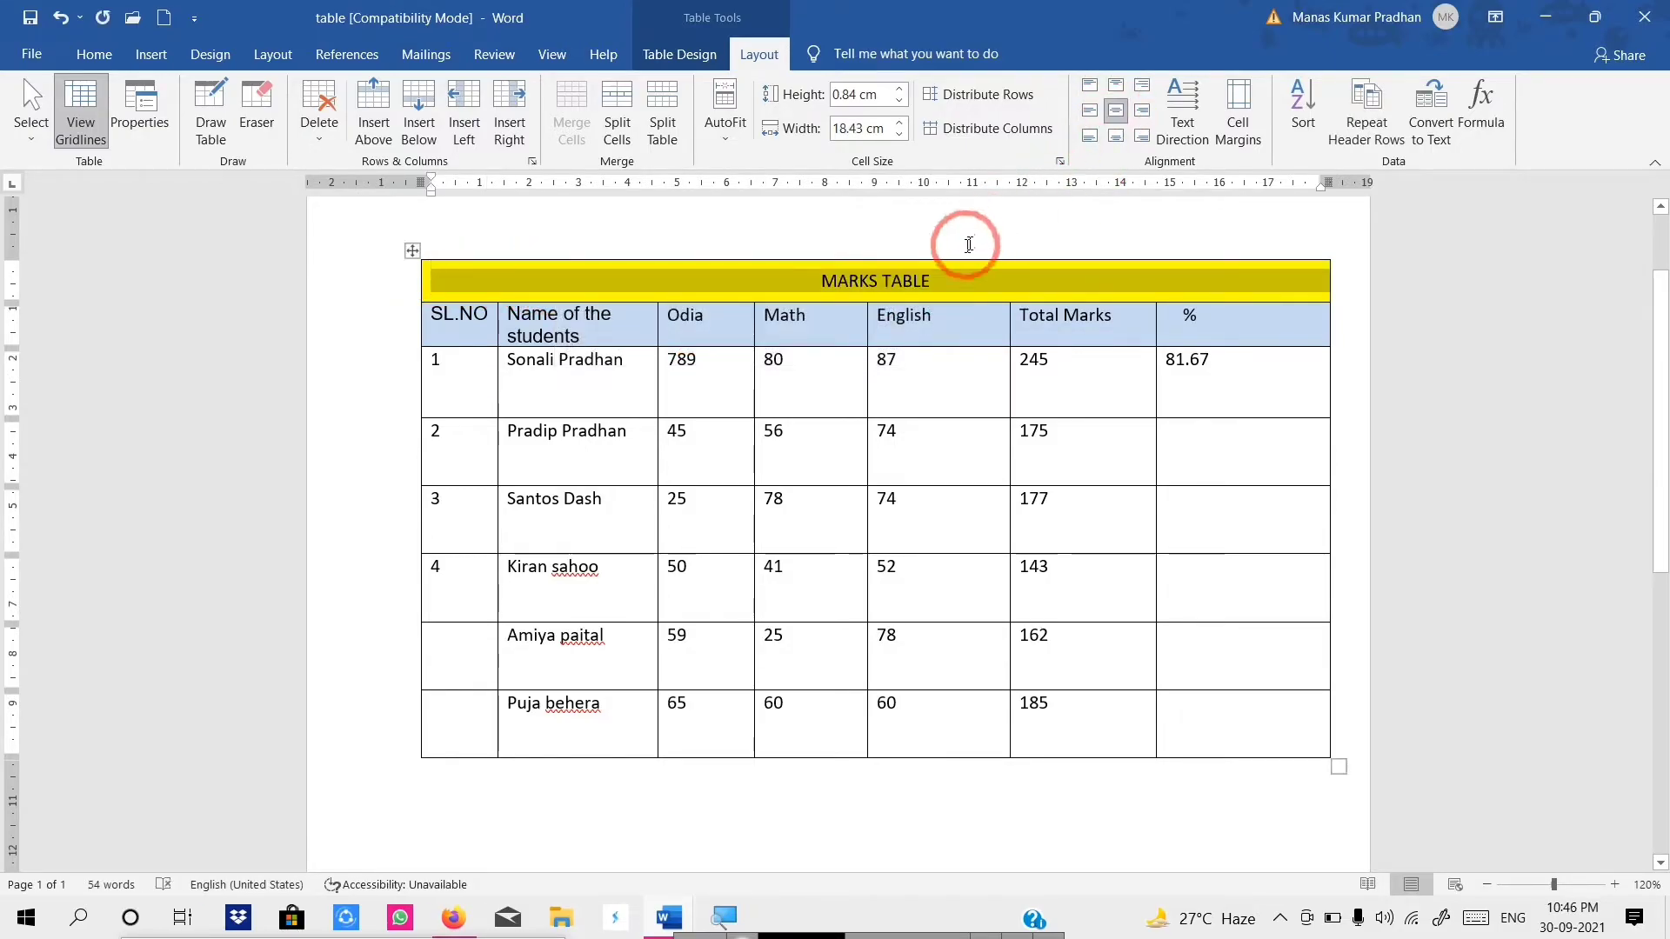
pyautogui.click(922, 355)
pyautogui.press('Home')
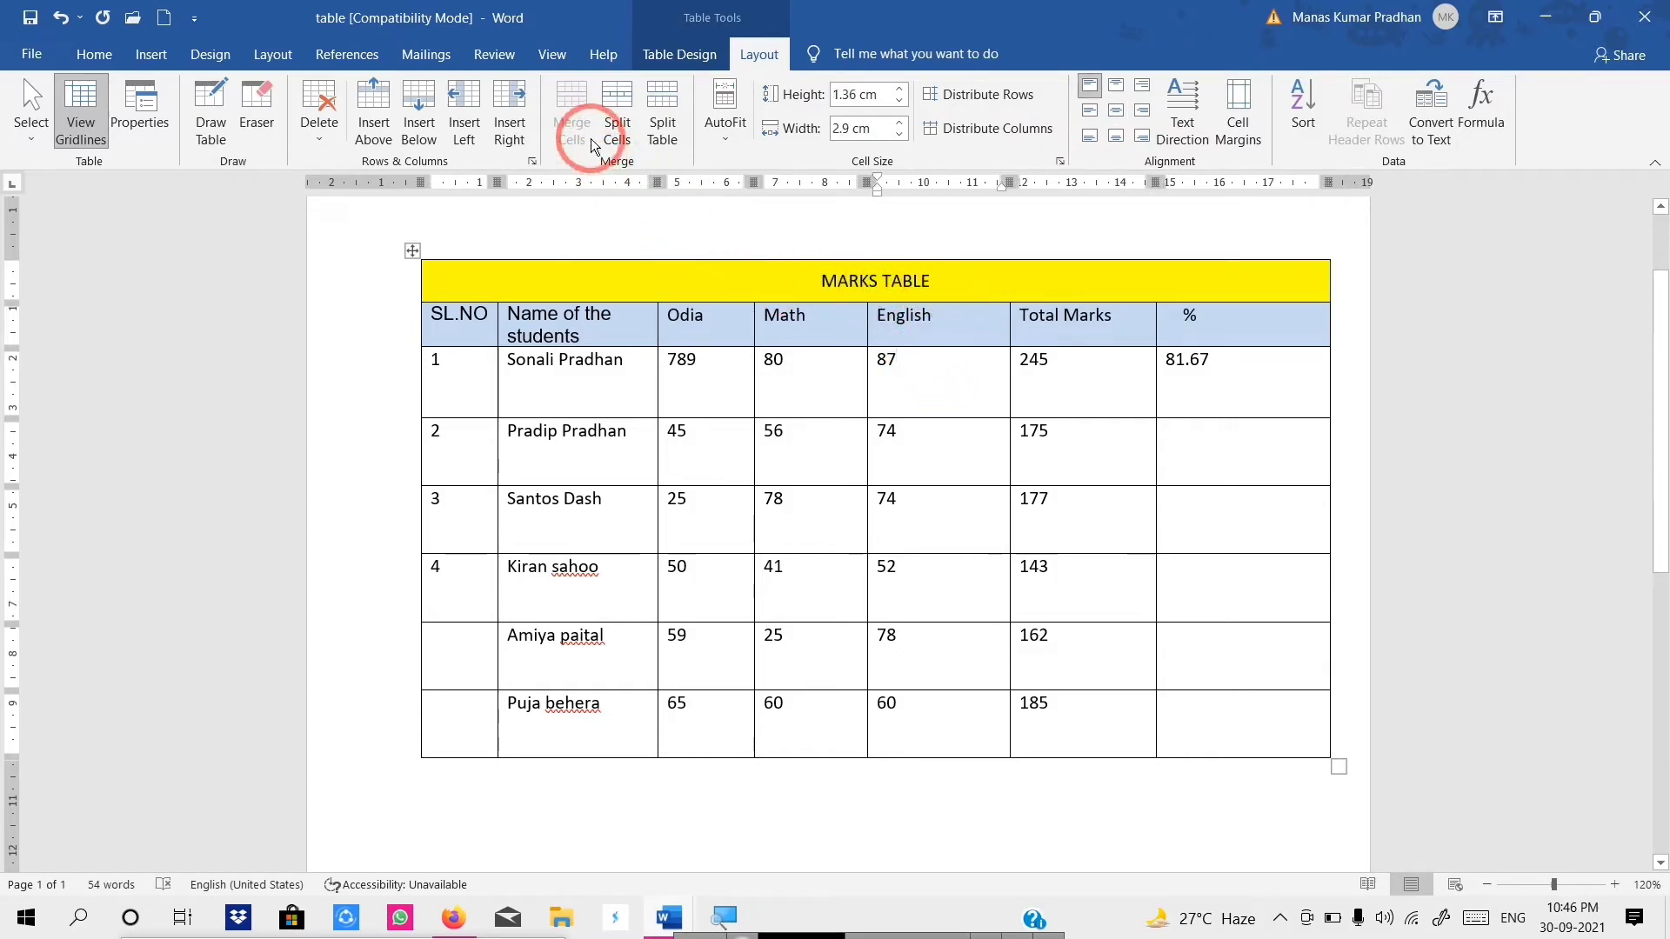
pyautogui.click(724, 322)
pyautogui.click(624, 136)
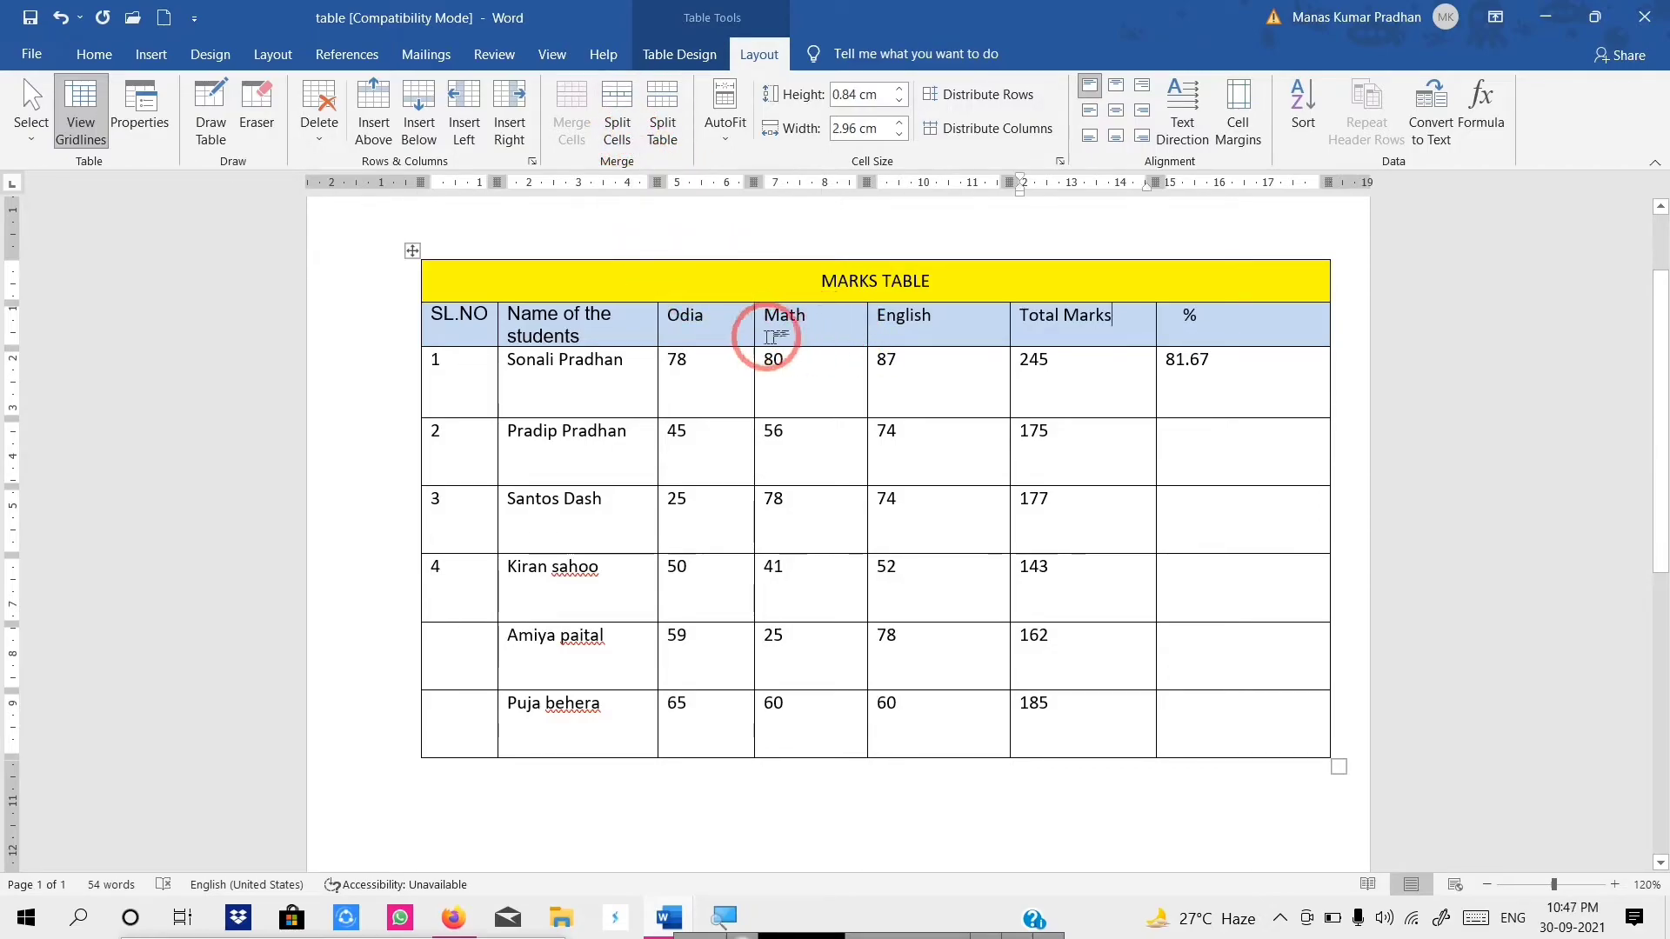
pyautogui.moveTo(693, 328); pyautogui.dragTo(1063, 329)
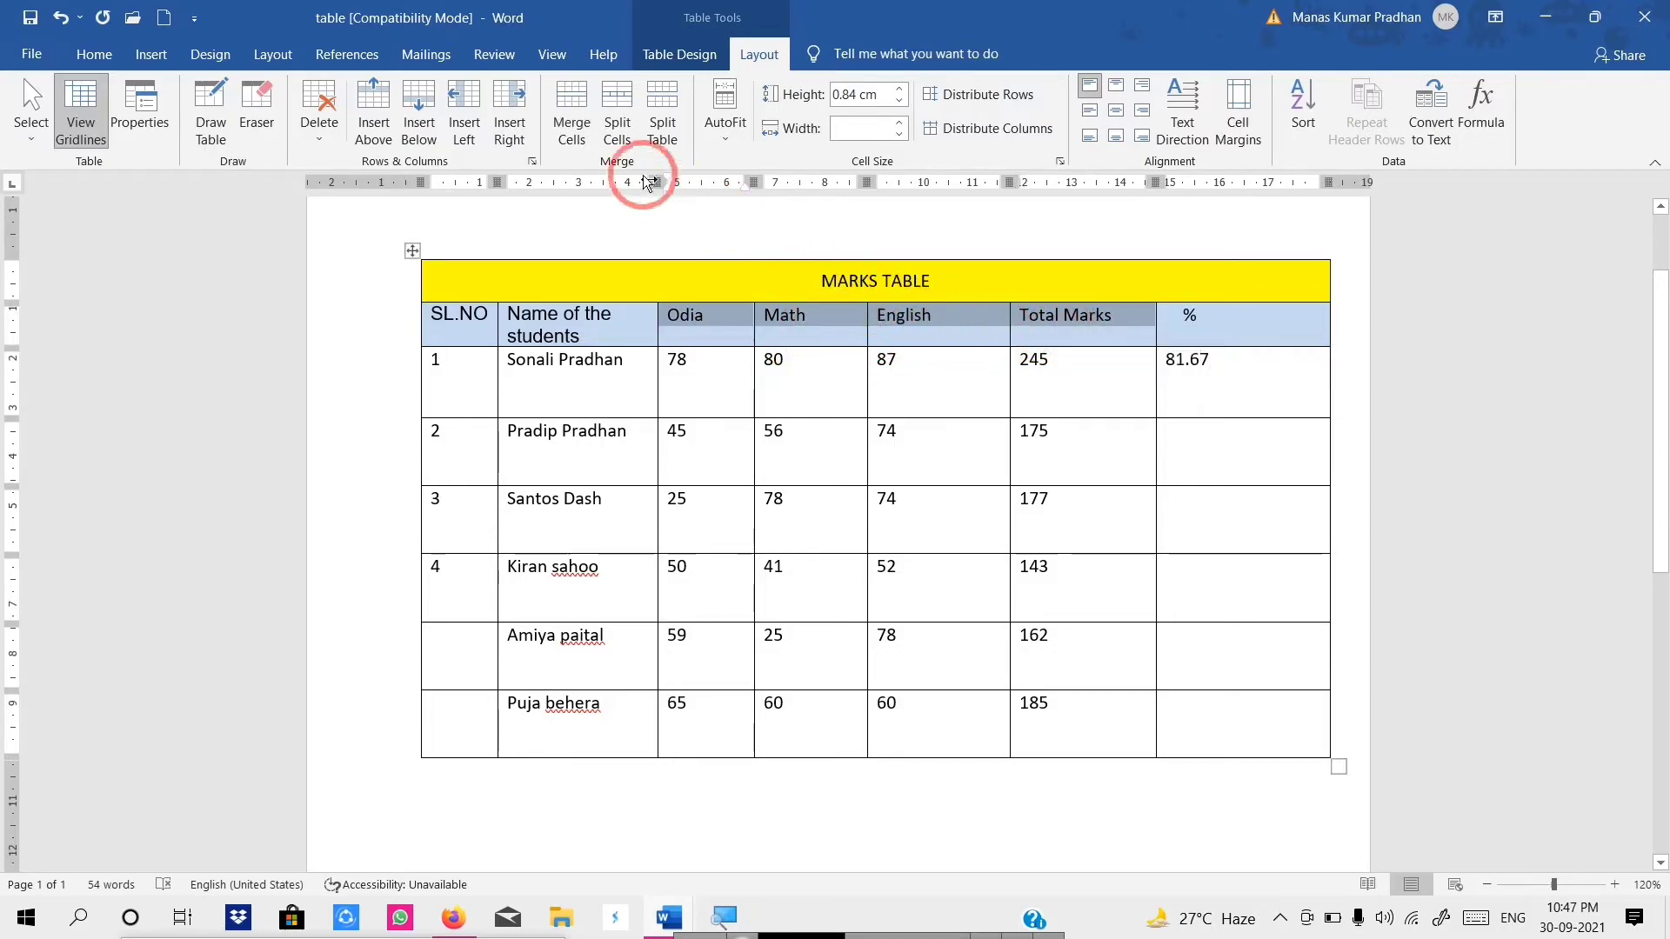
pyautogui.click(618, 135)
pyautogui.moveTo(1009, 439); pyautogui.dragTo(1056, 418)
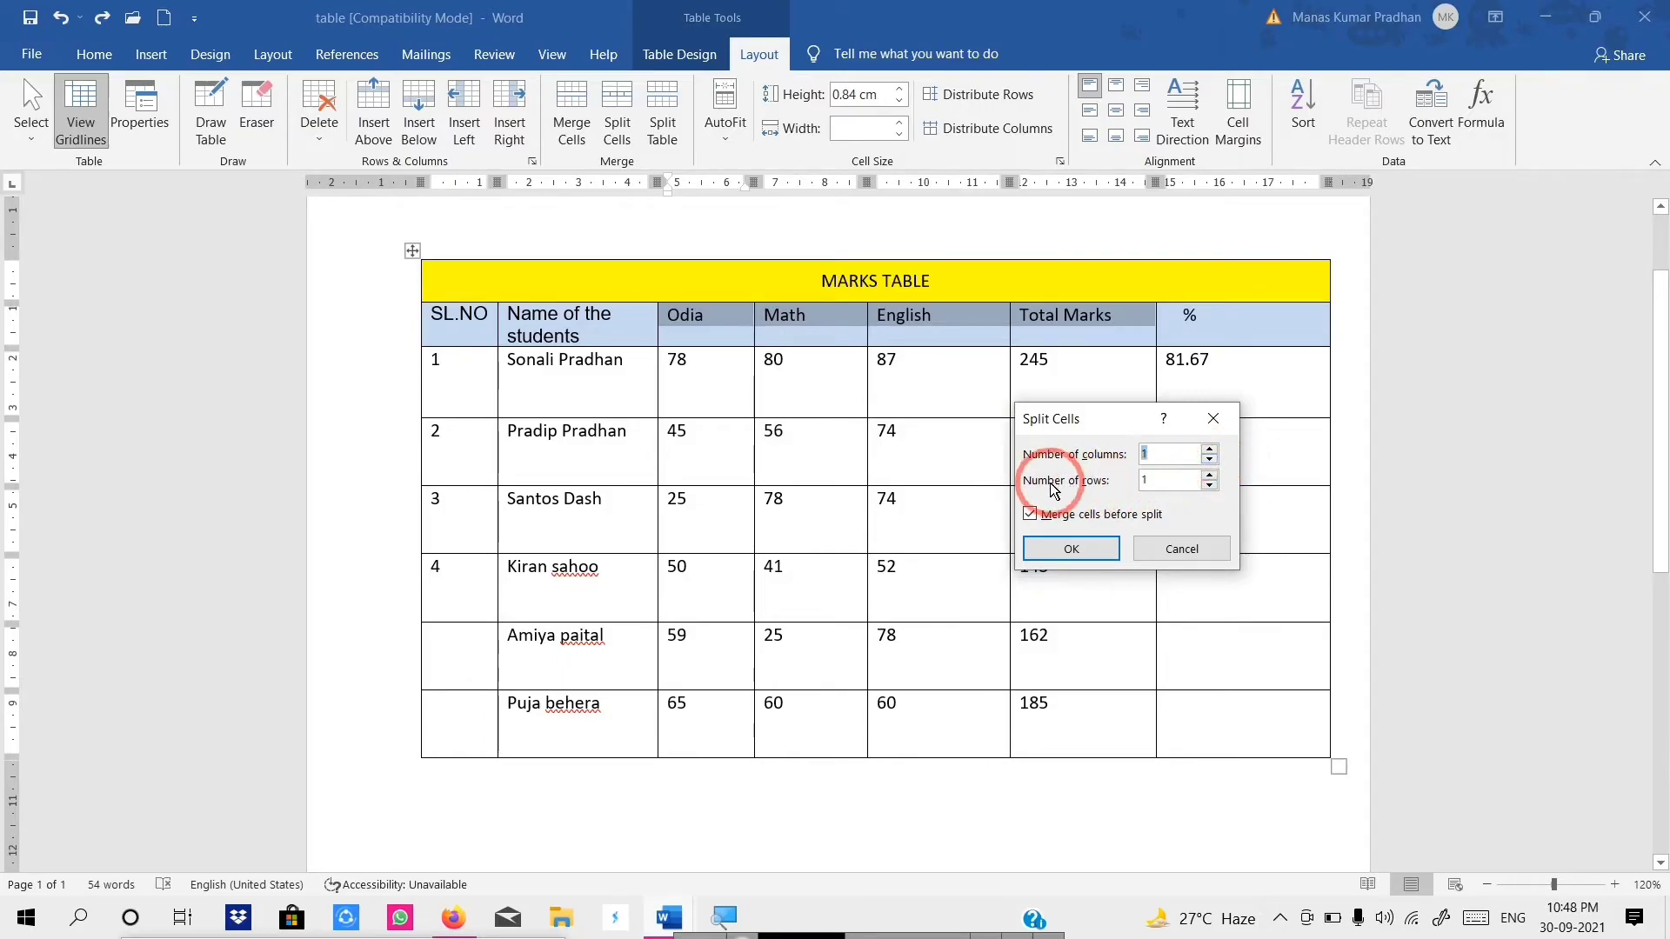
pyautogui.click(1209, 476)
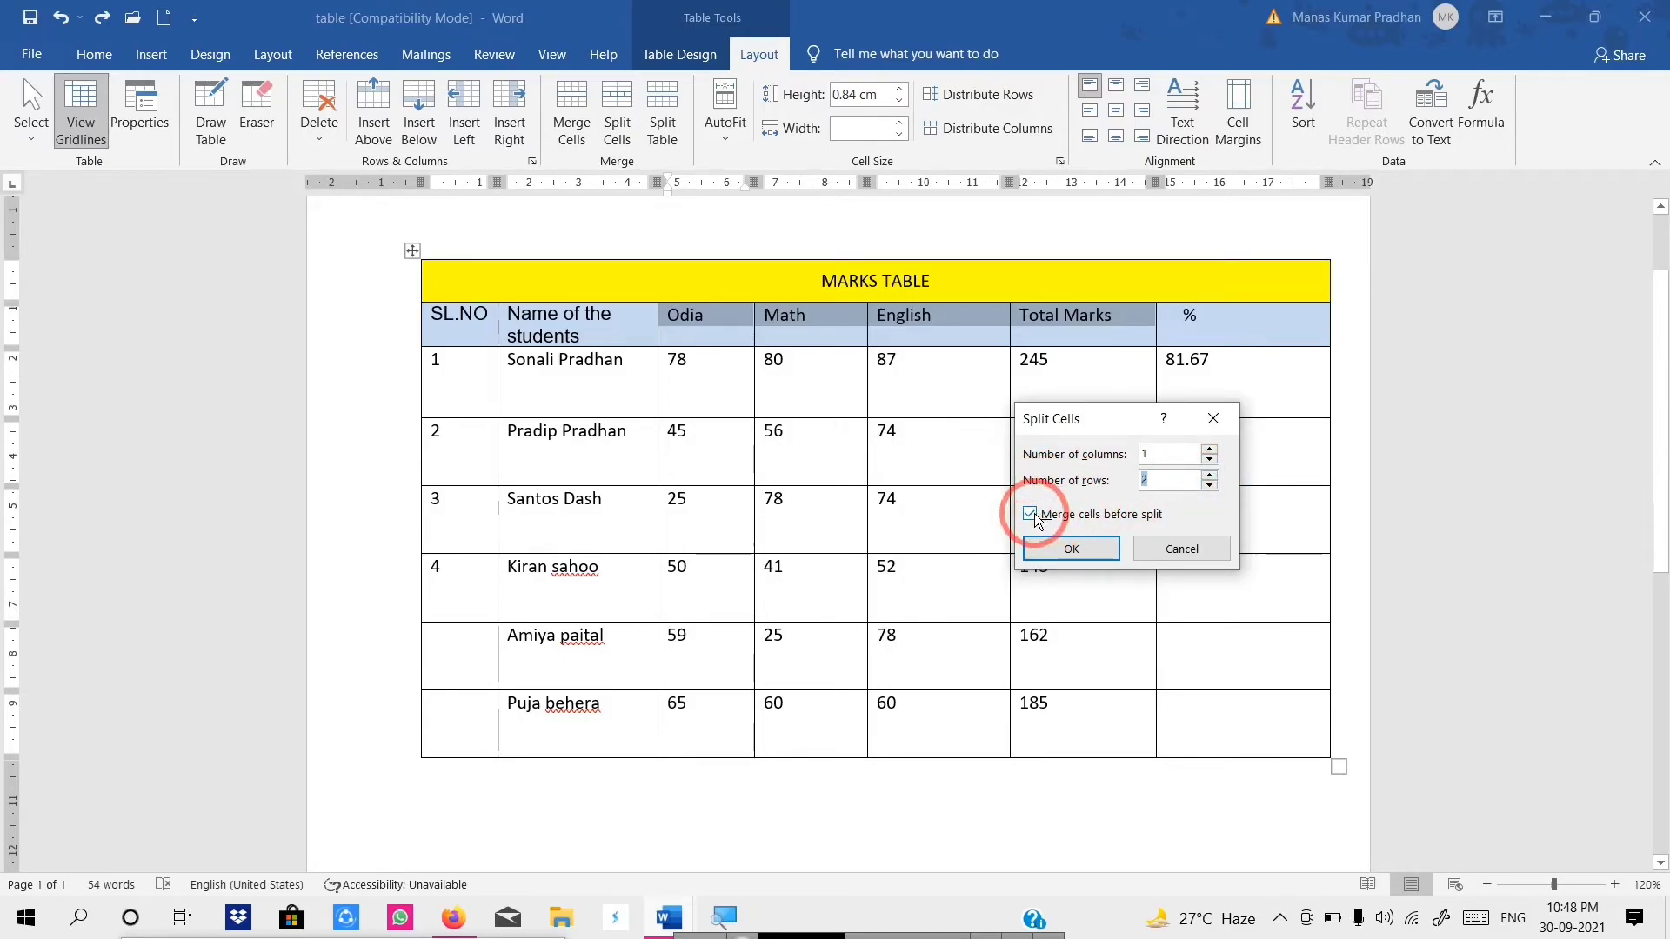
pyautogui.click(1071, 551)
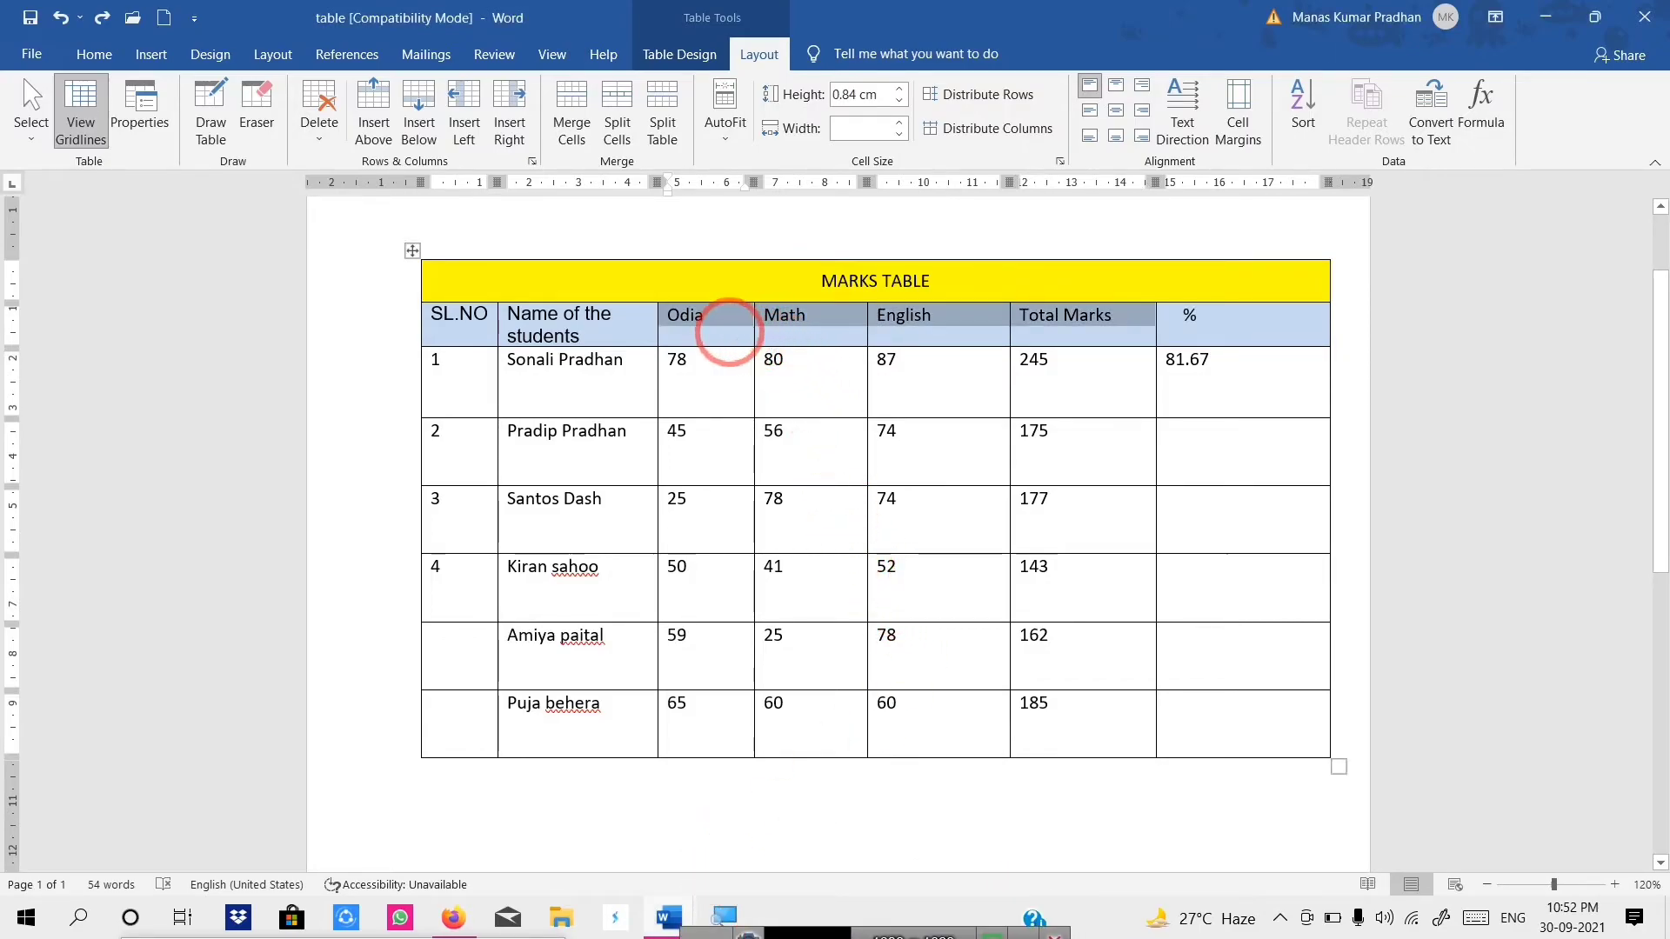
# Step: Split the Odia, Math, English and Total Marks header cells into 1 column and 2 rows
pyautogui.click(709, 326)
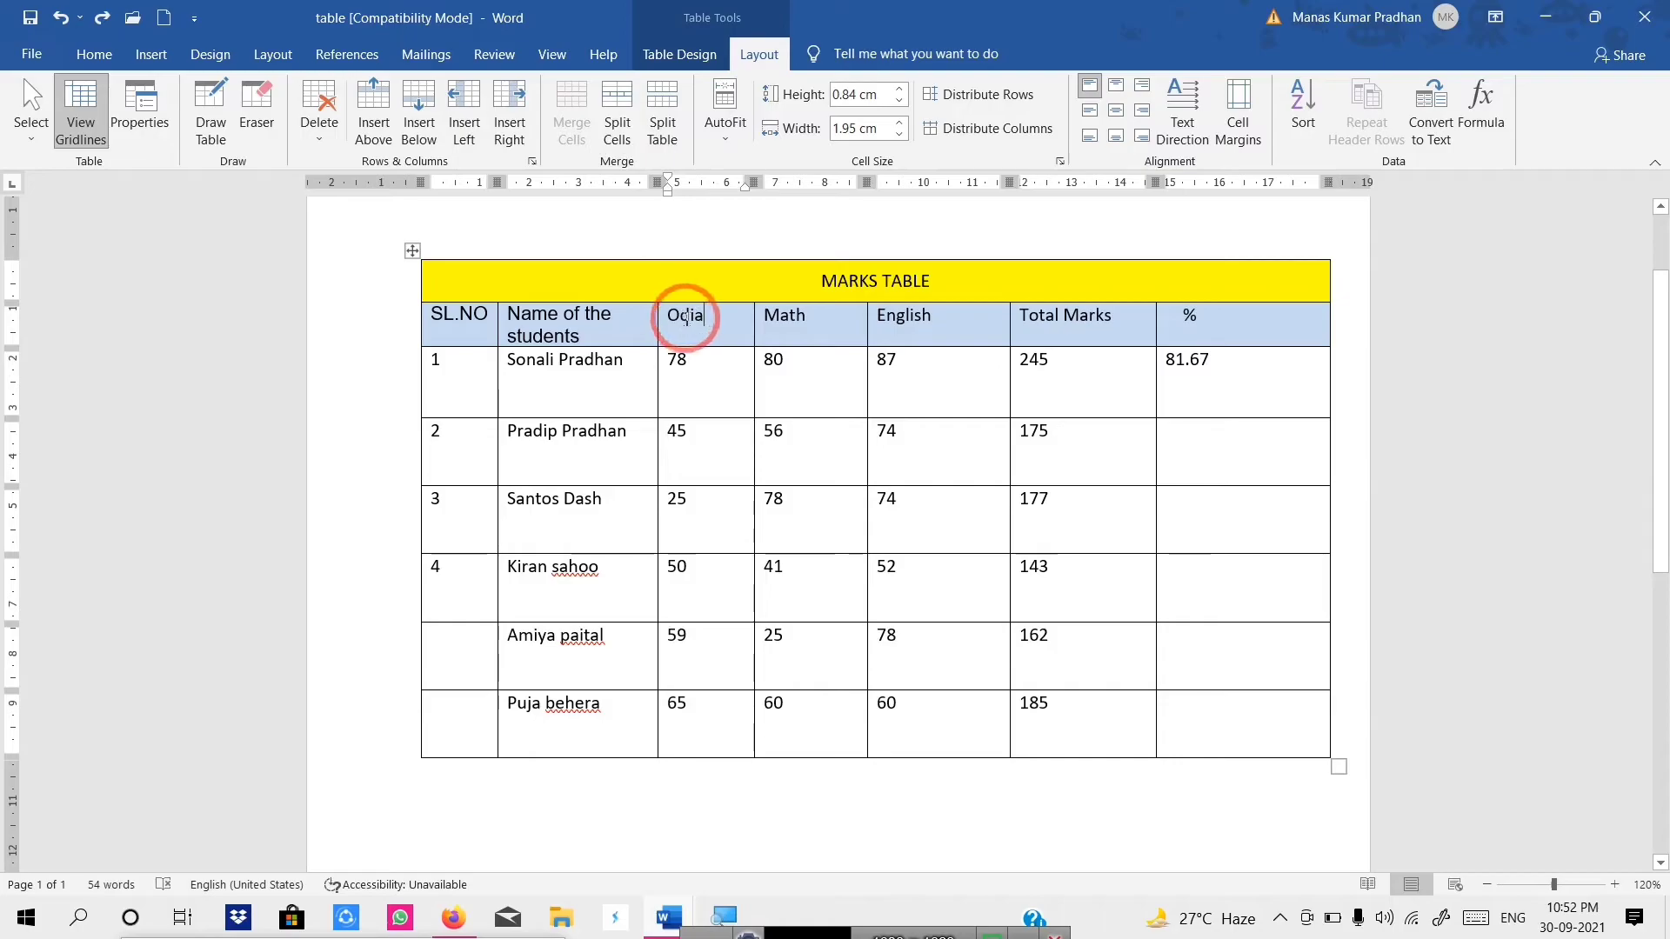
pyautogui.moveTo(682, 313); pyautogui.dragTo(1037, 316)
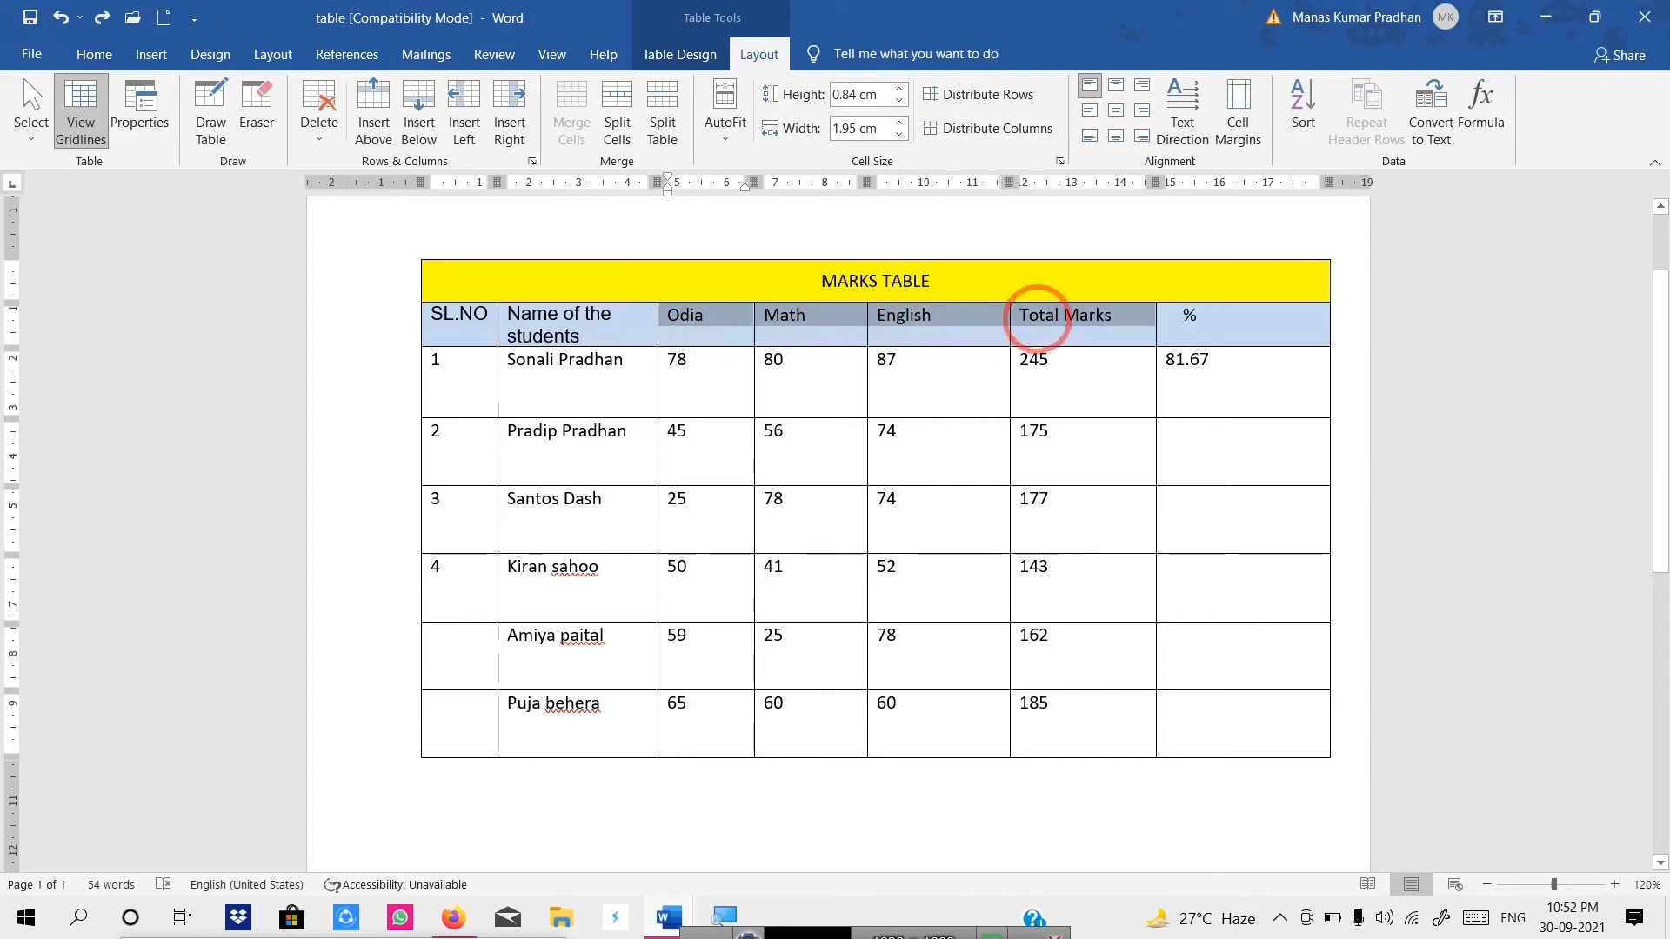
pyautogui.click(615, 131)
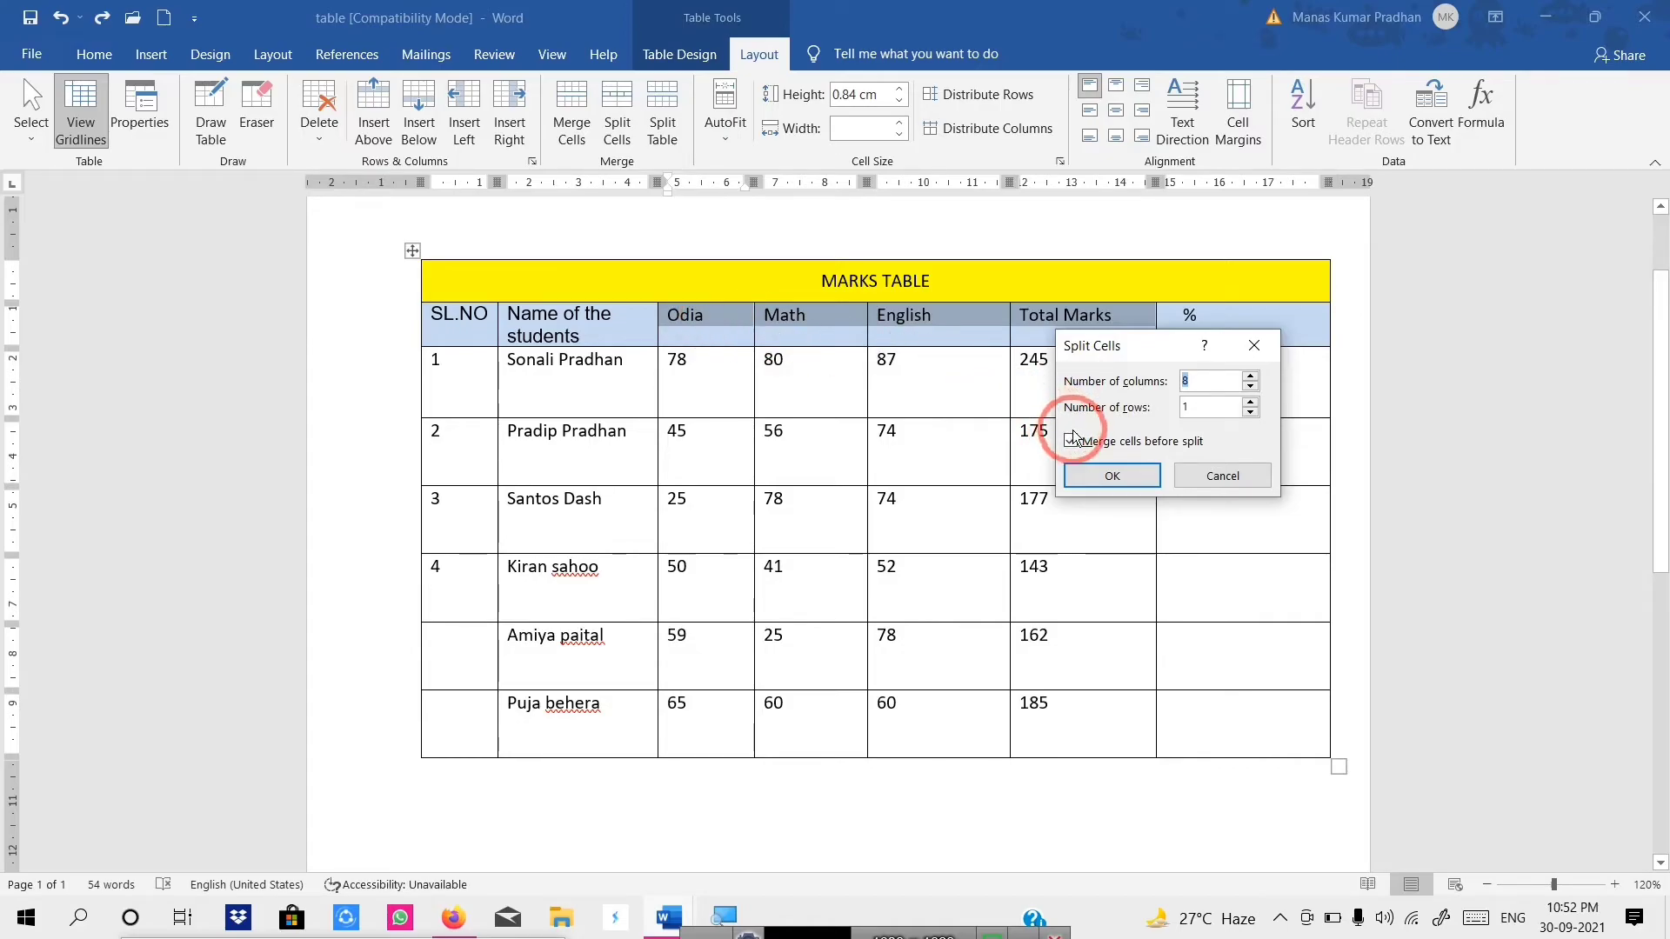
pyautogui.click(1250, 378)
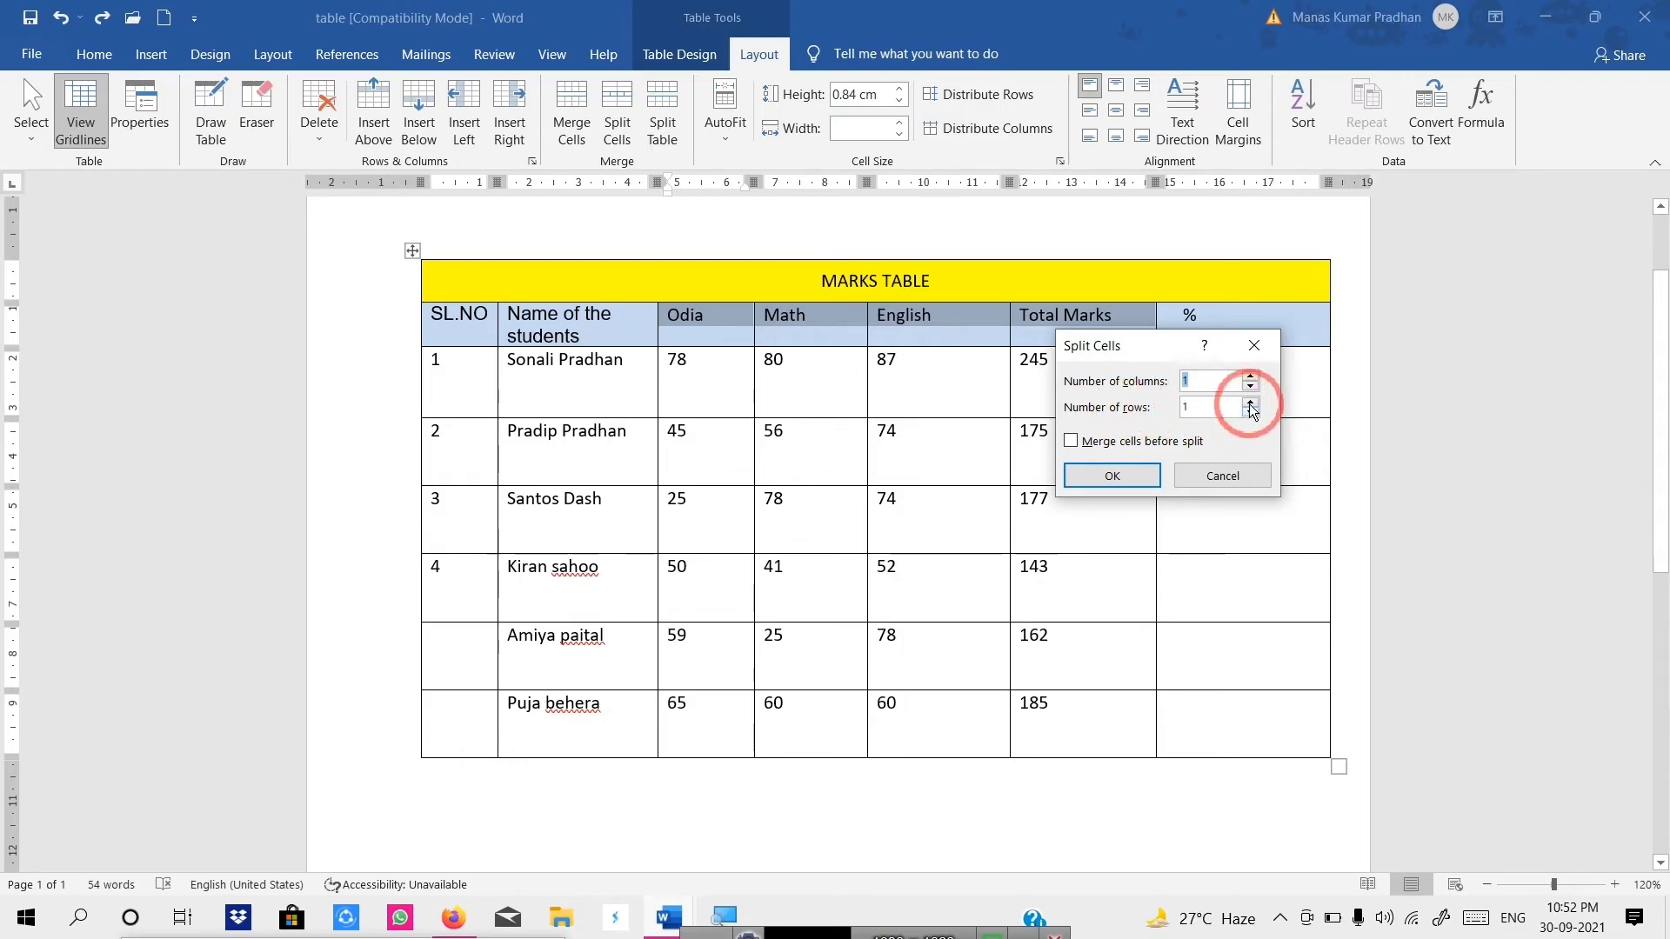
pyautogui.click(1250, 403)
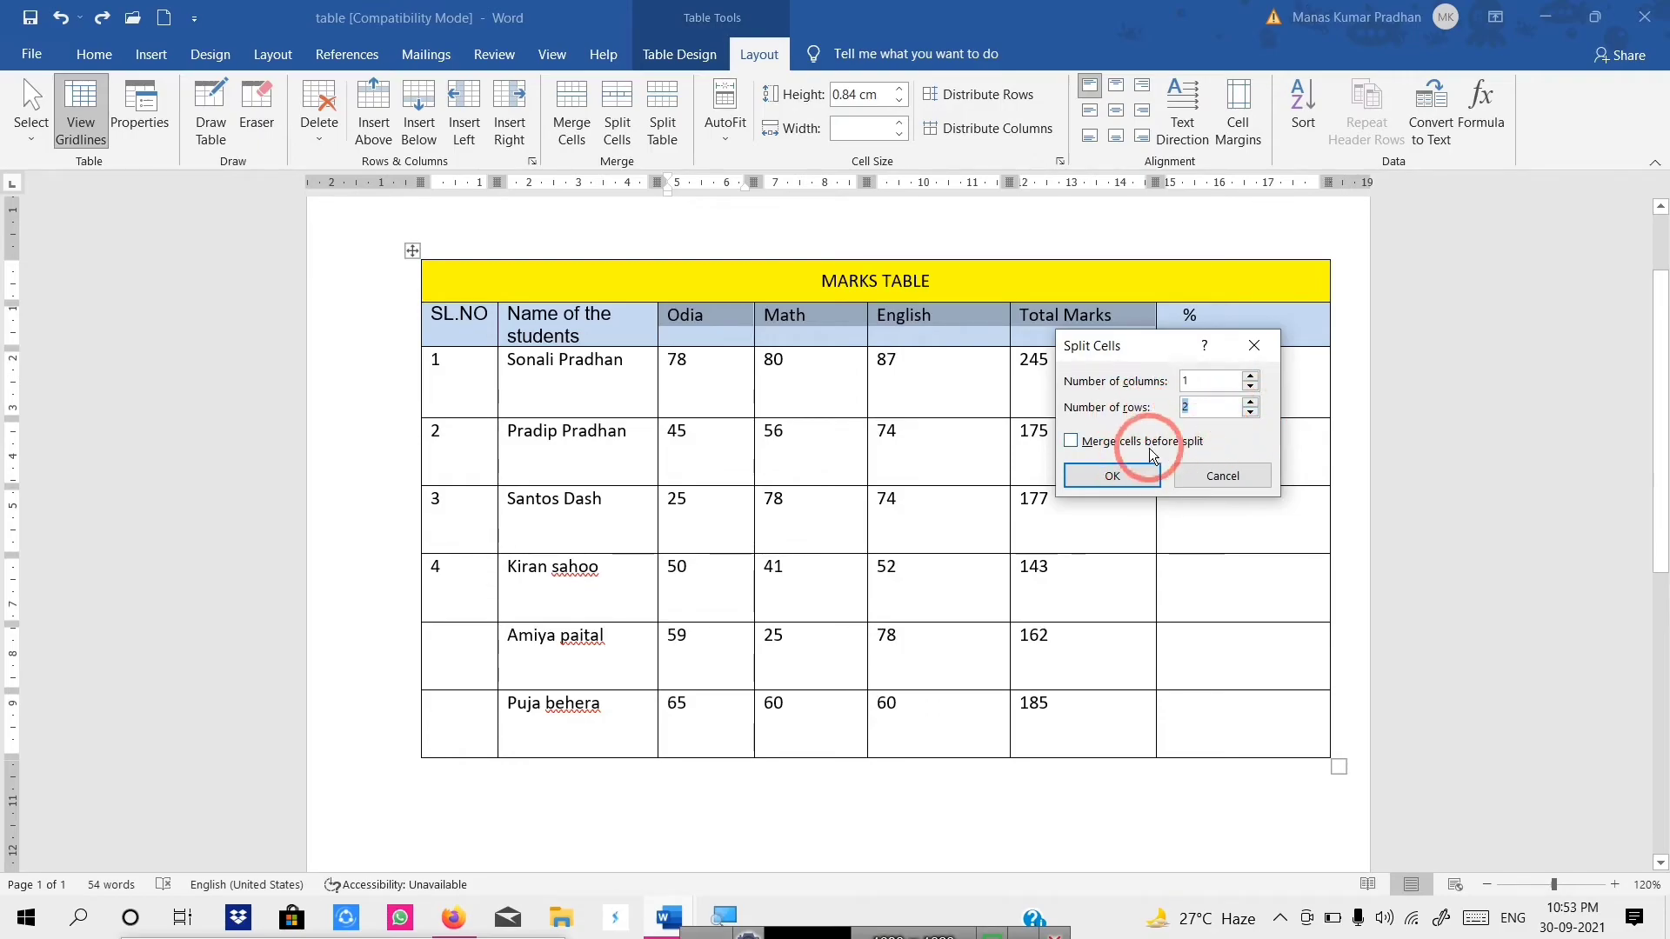
pyautogui.click(1113, 475)
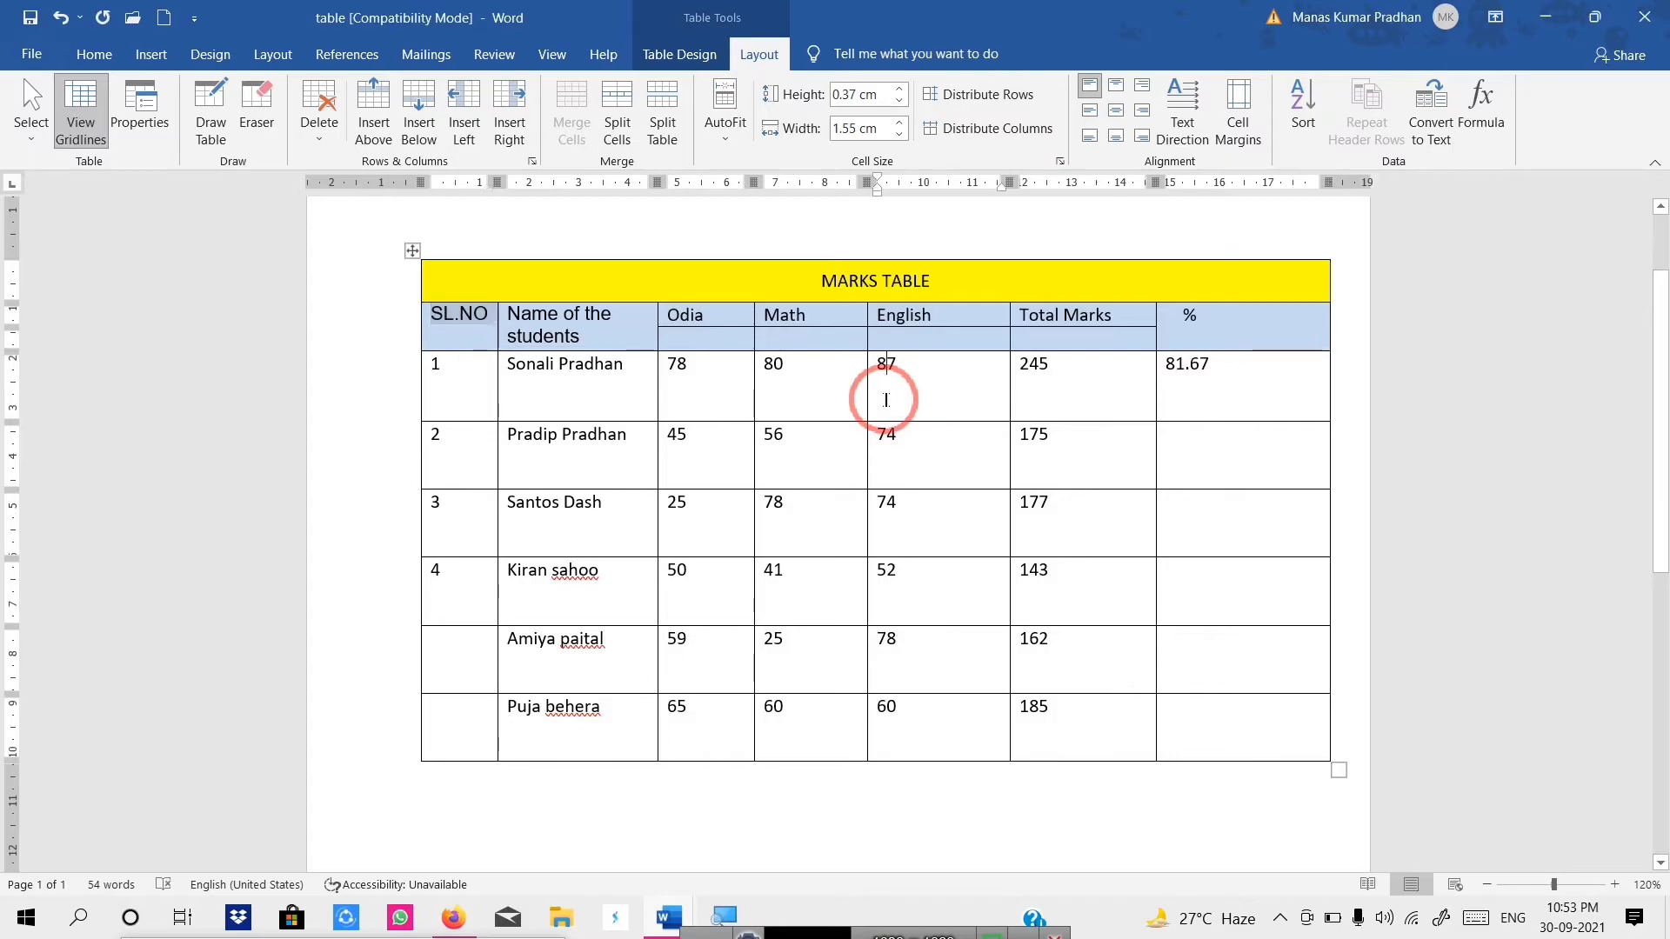
pyautogui.click(713, 344)
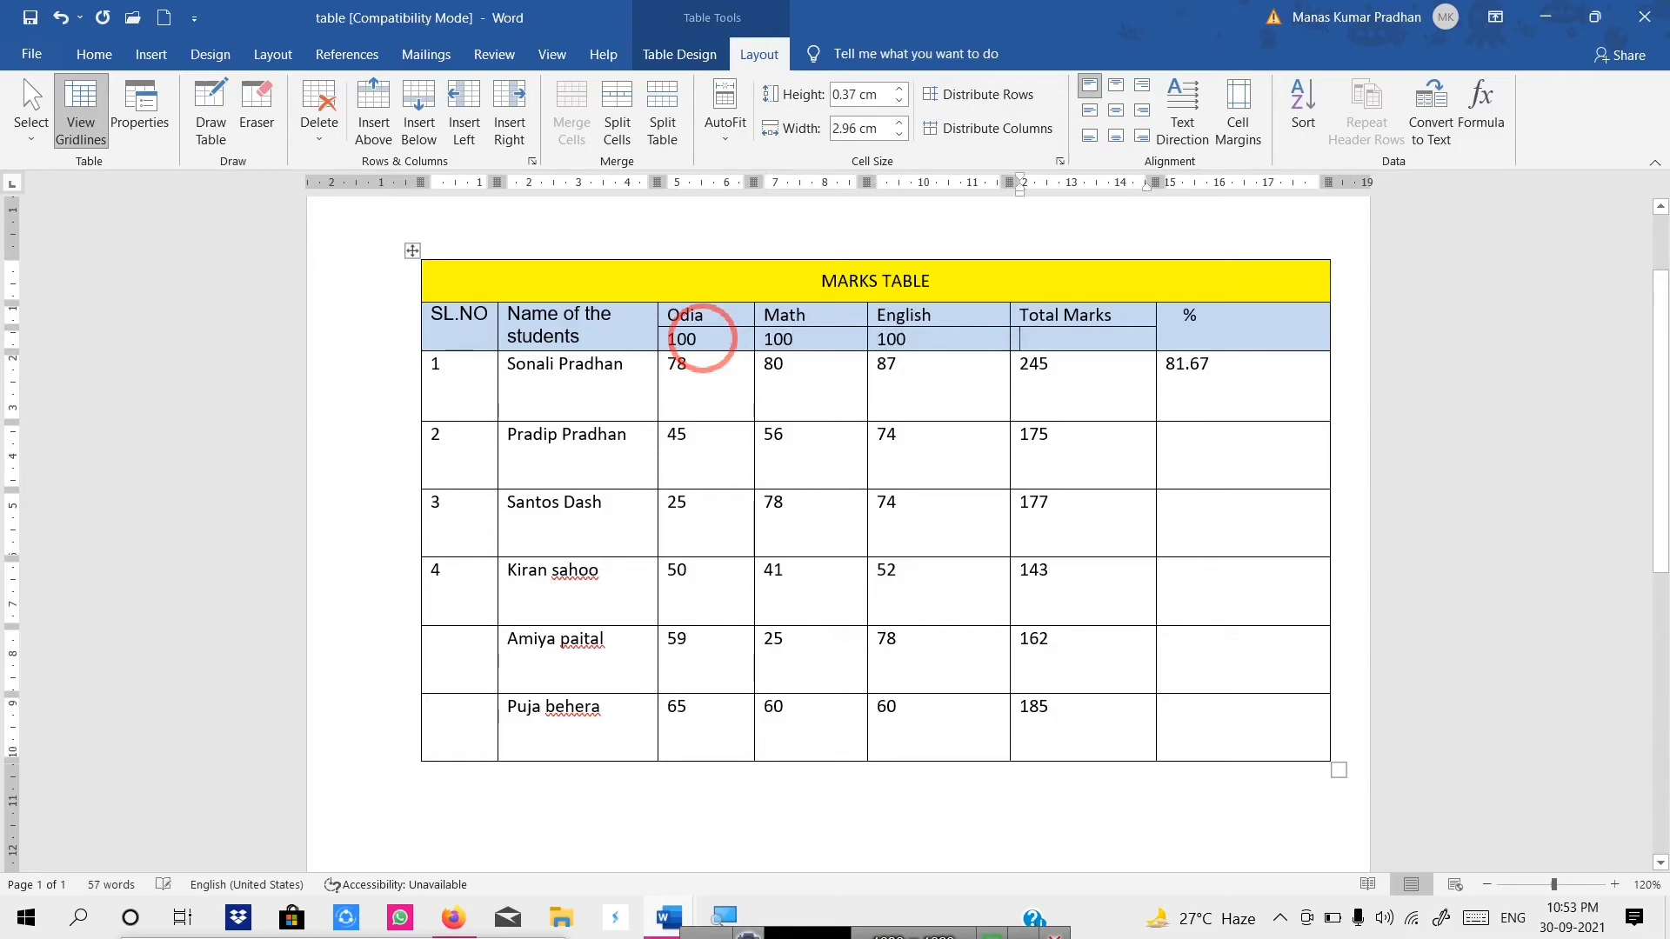
# Step: Split all students' mark cells from Odia through % into 2 columns each, without merging before the split
pyautogui.click(704, 380)
pyautogui.moveTo(705, 381); pyautogui.dragTo(1196, 744)
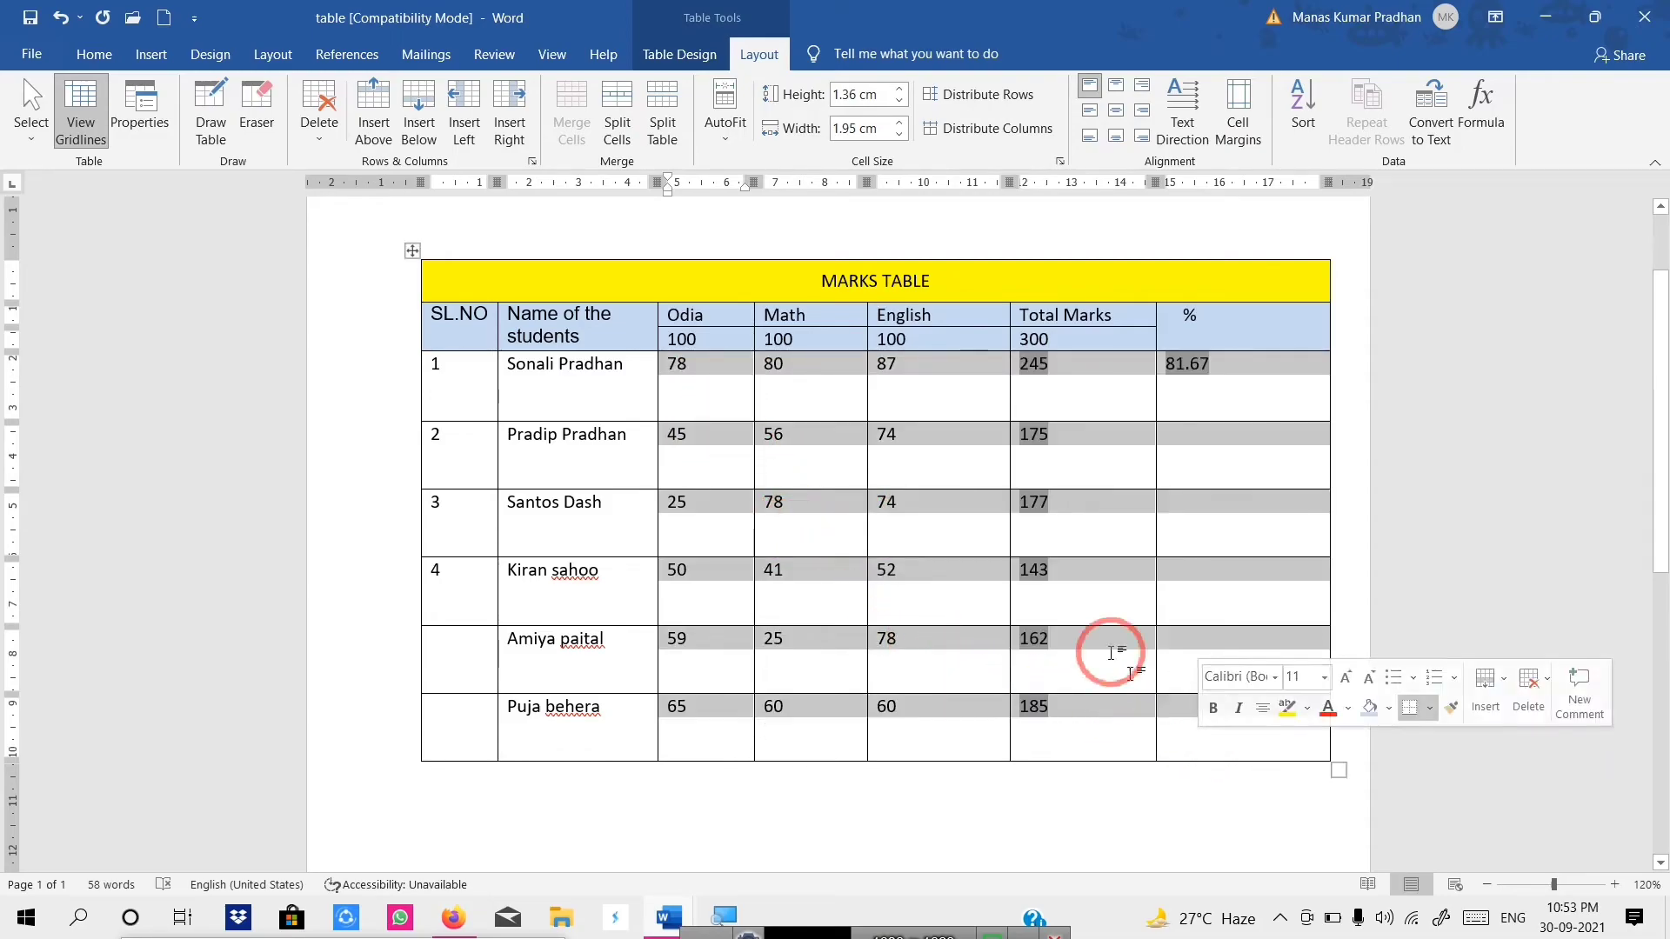
pyautogui.click(615, 113)
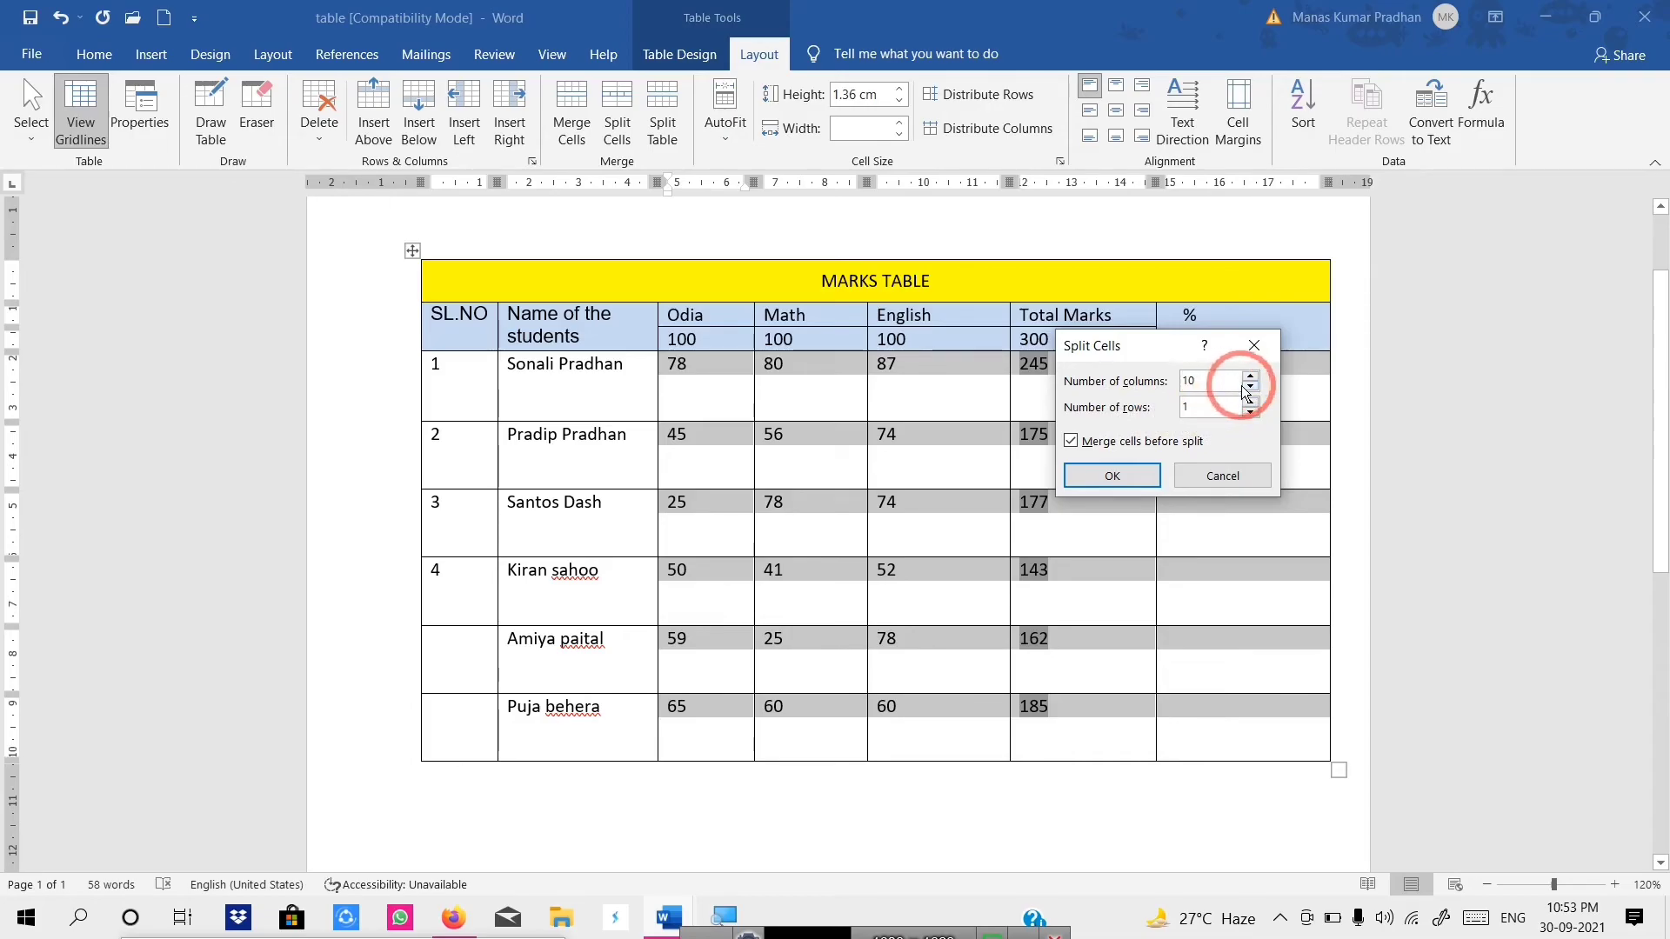
pyautogui.click(1249, 388)
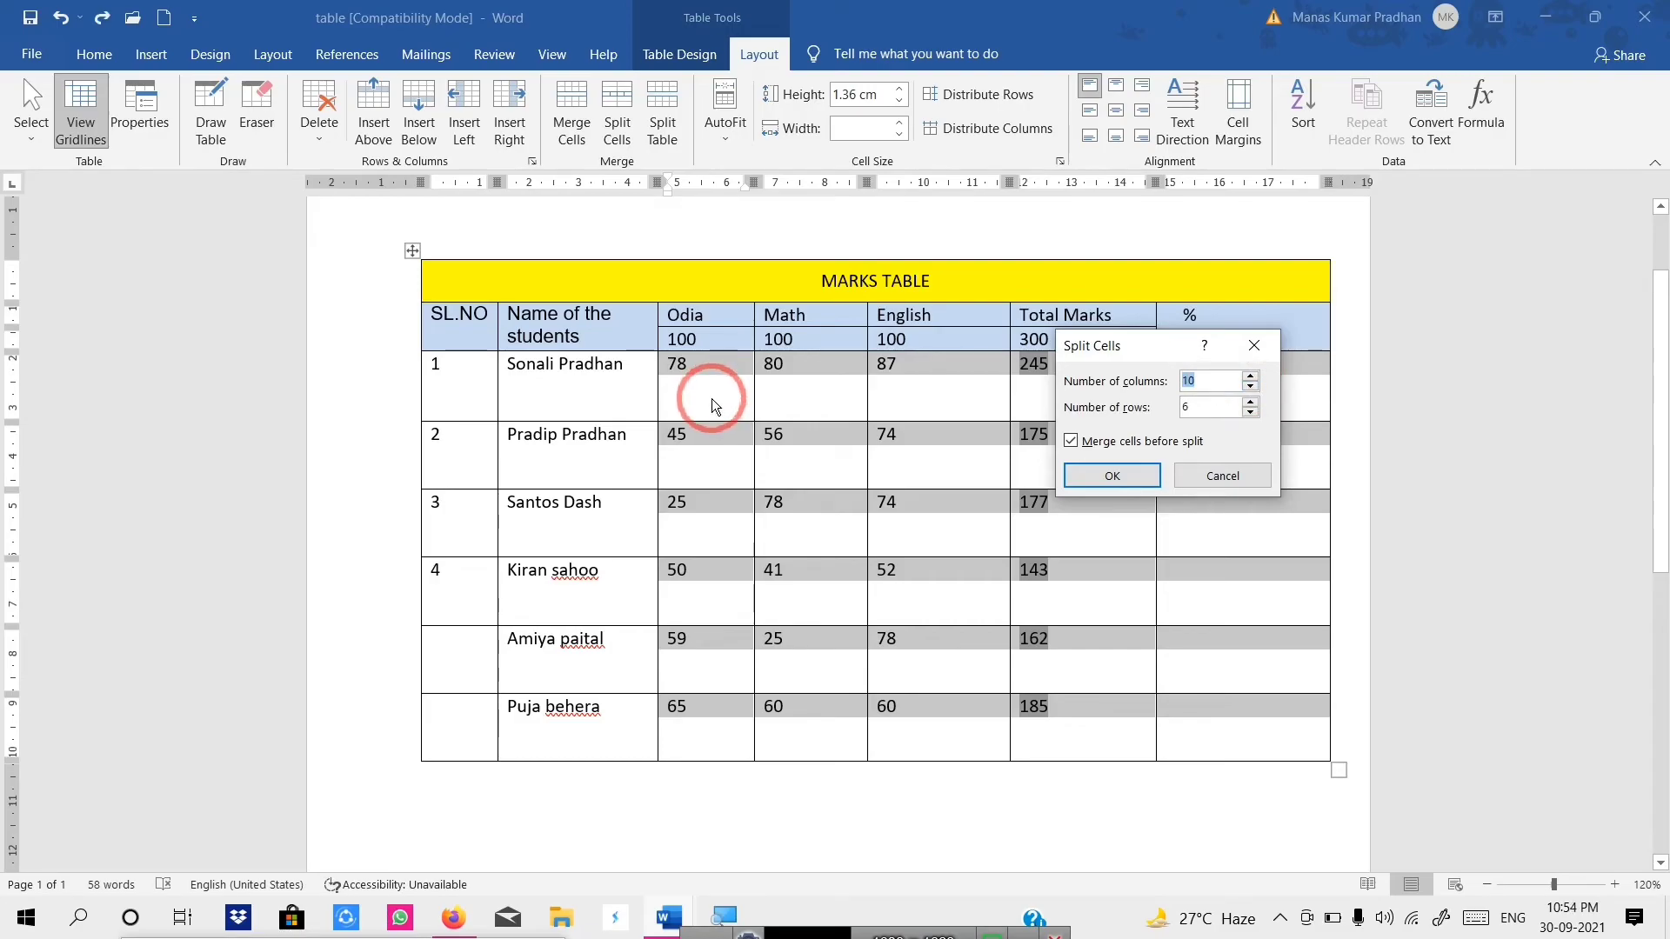
pyautogui.click(1072, 441)
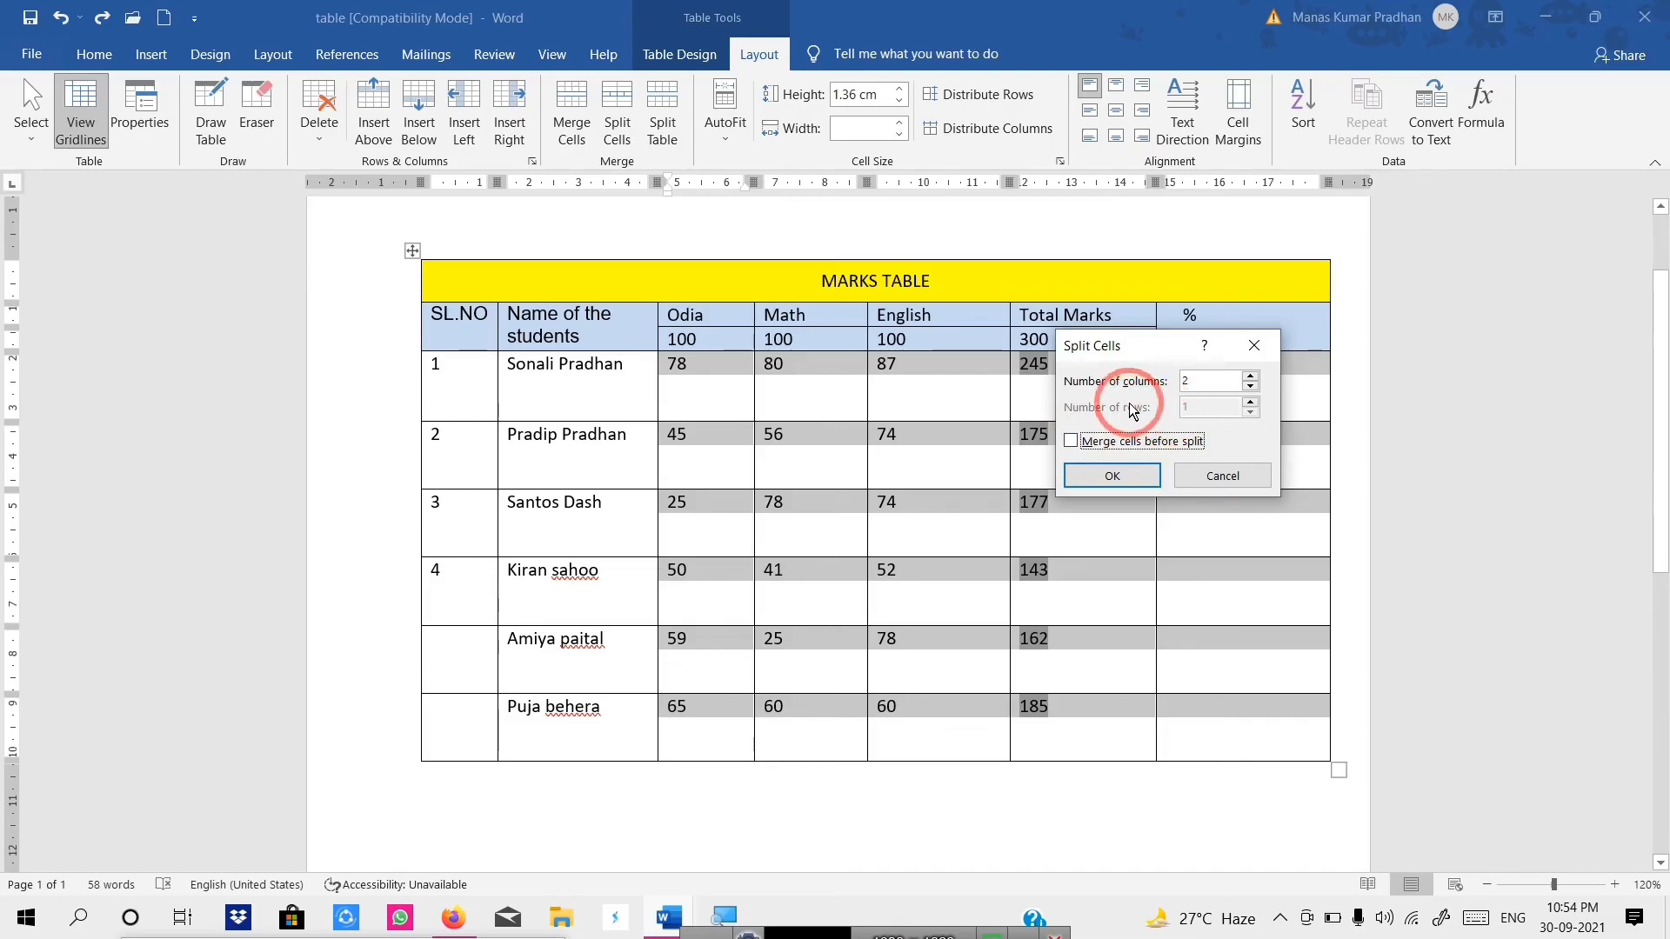
pyautogui.click(1093, 479)
pyautogui.click(978, 522)
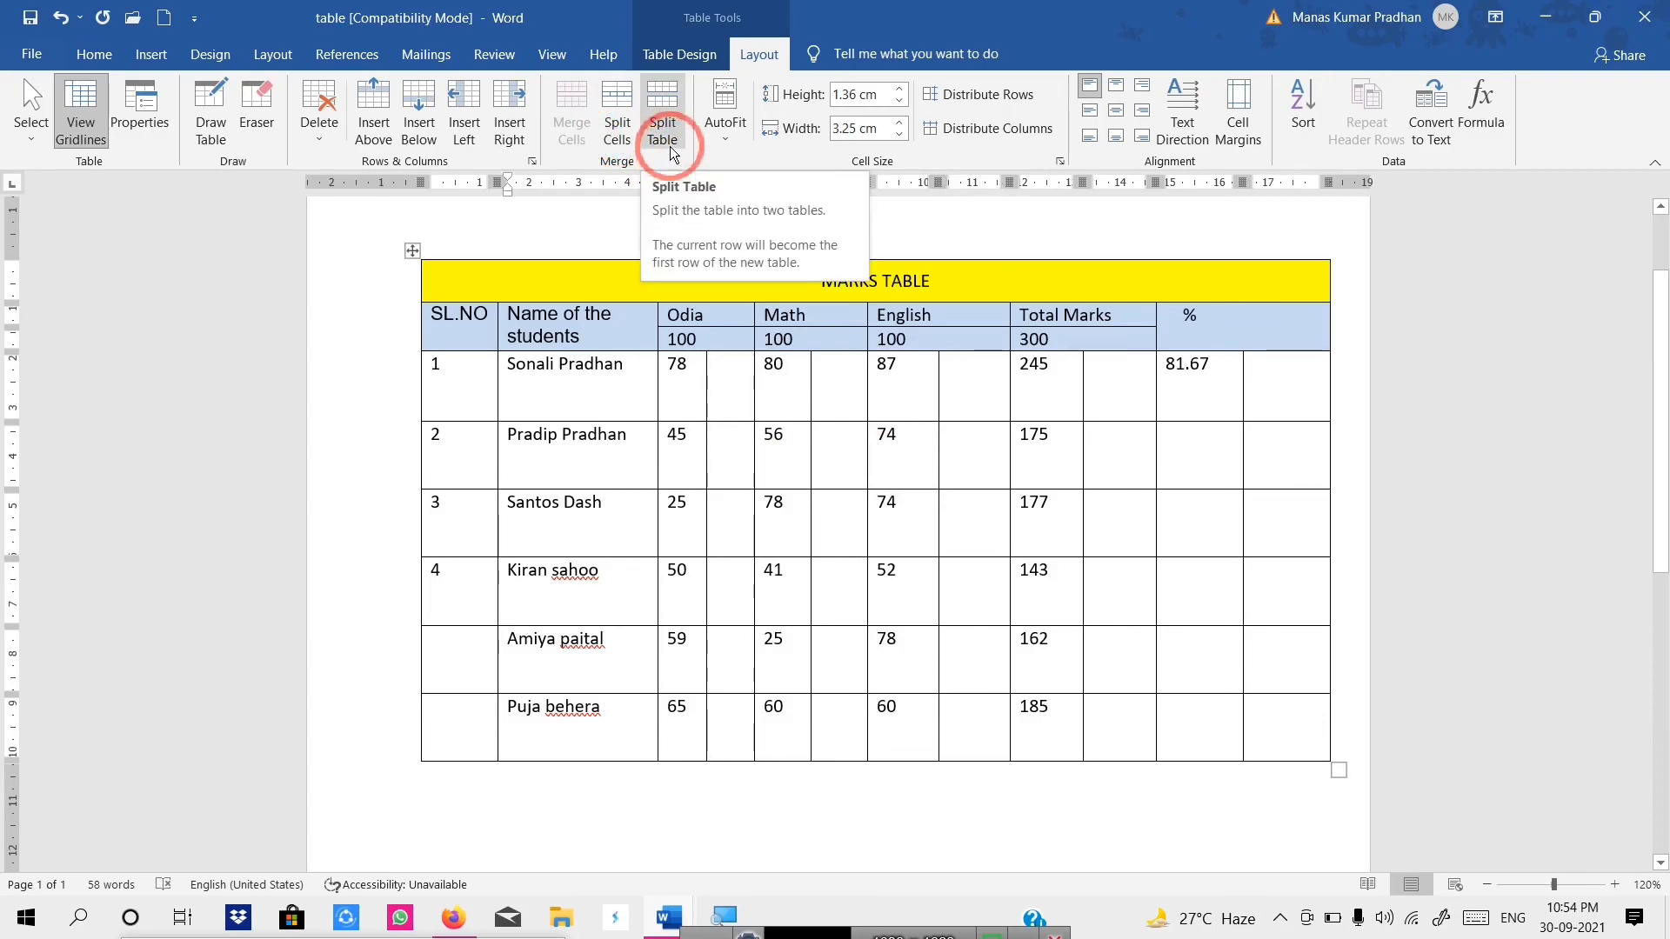
# Step: Split the table above the second student's row, then again above the third student's row
pyautogui.click(470, 520)
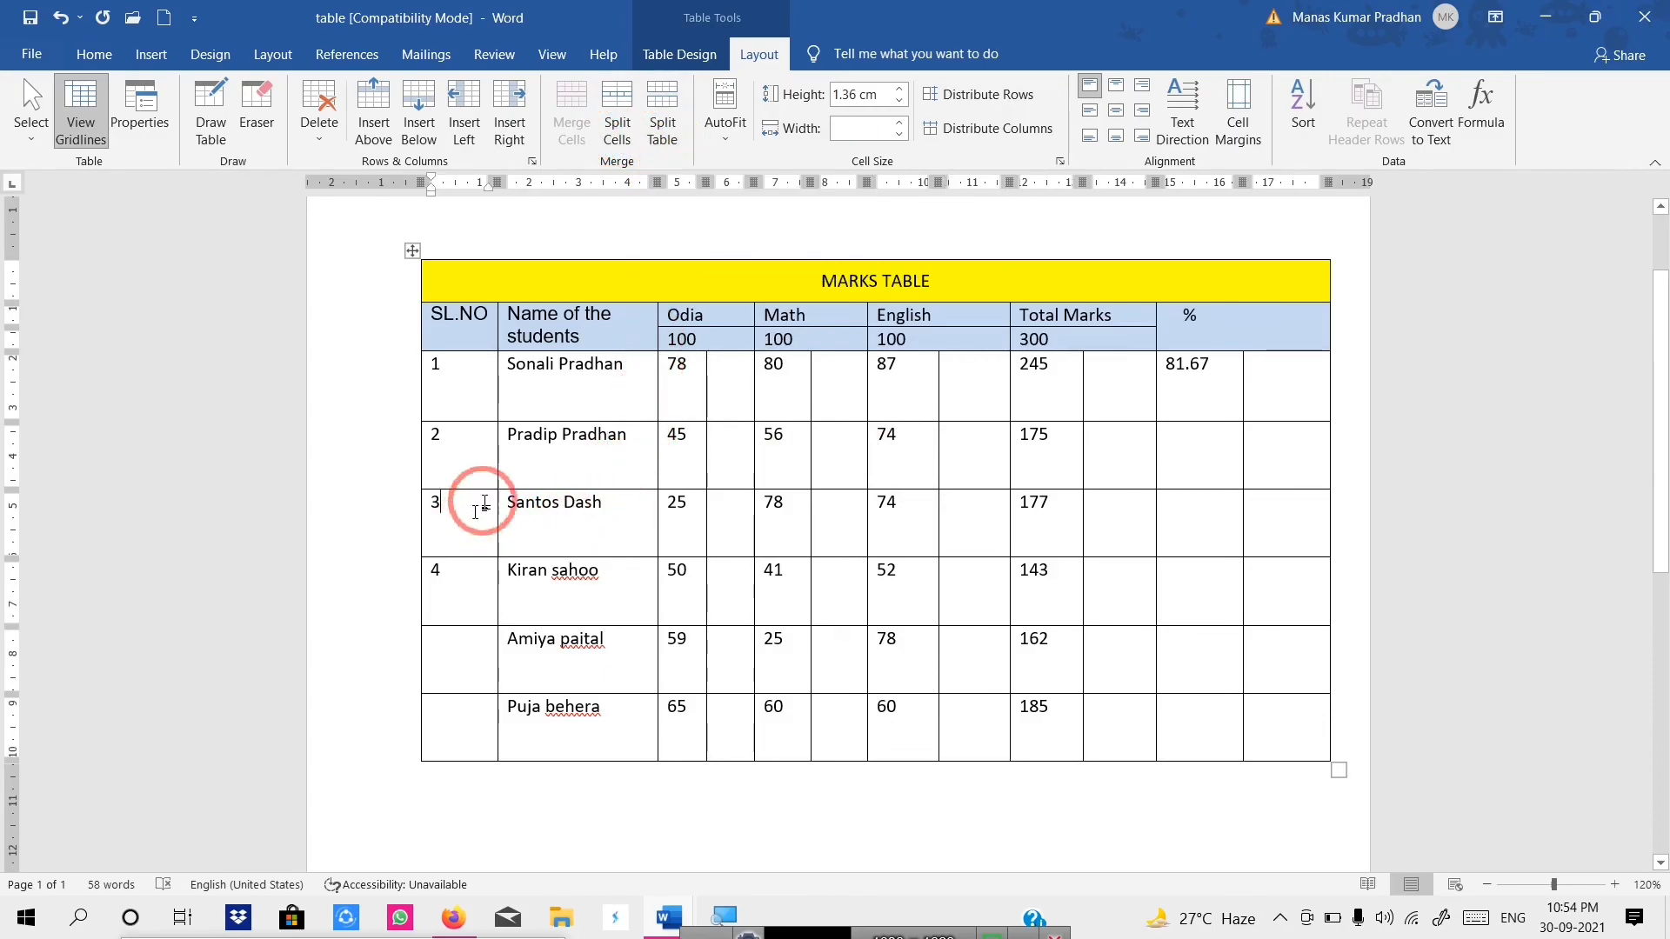
pyautogui.click(663, 117)
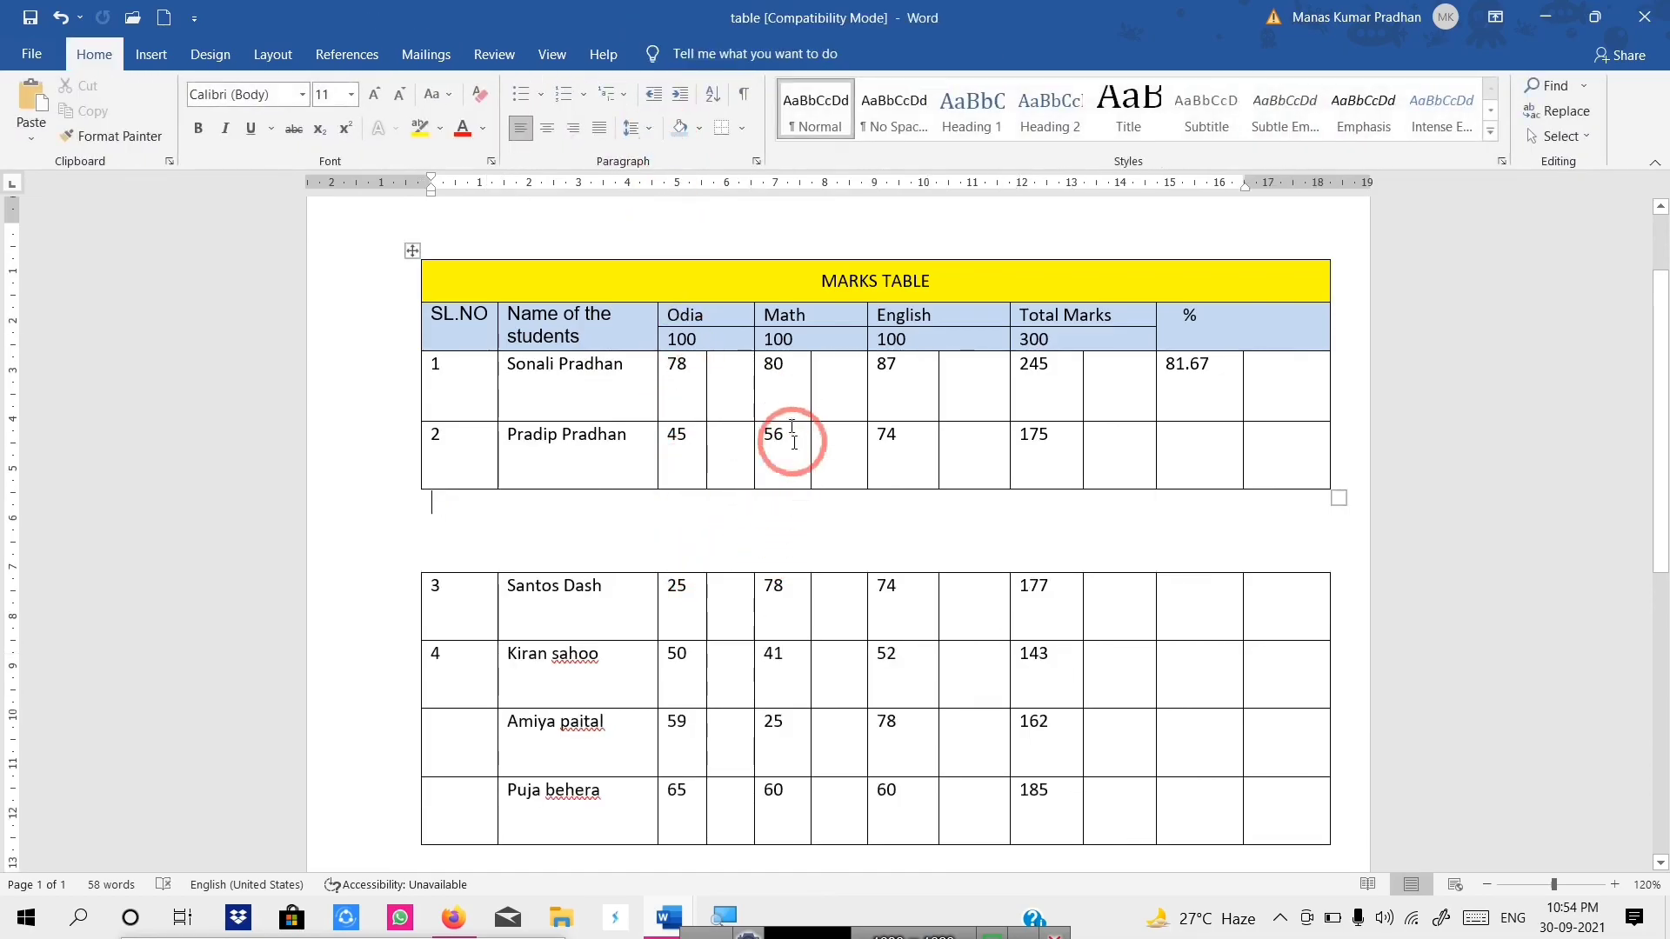
pyautogui.click(440, 659)
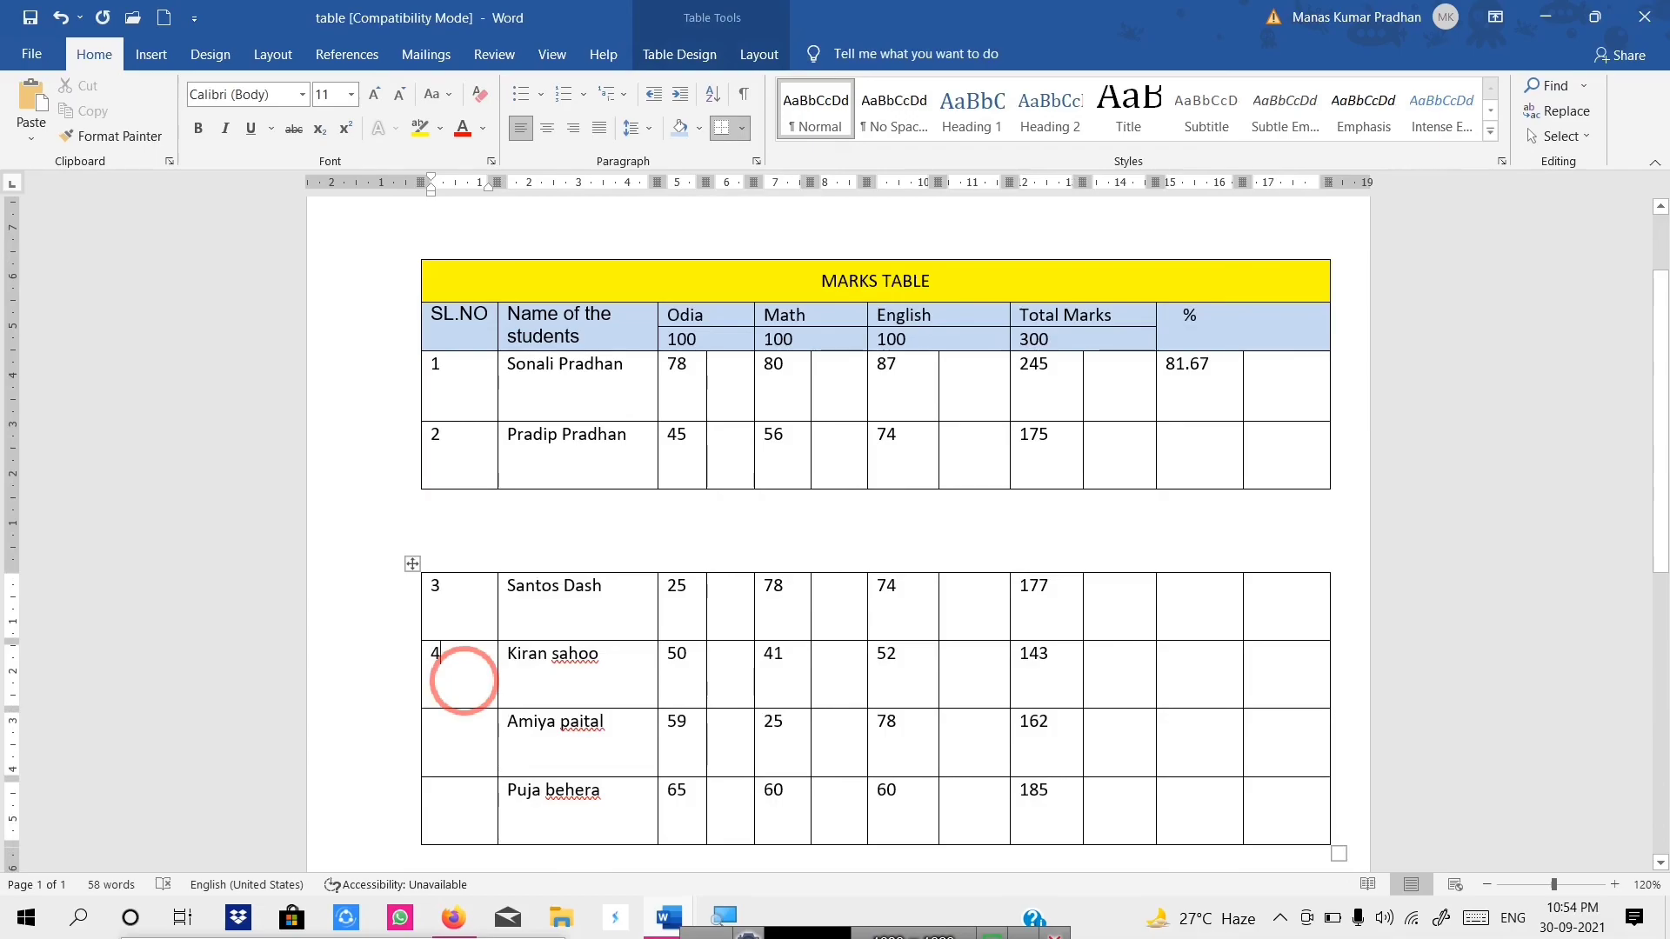
pyautogui.click(753, 56)
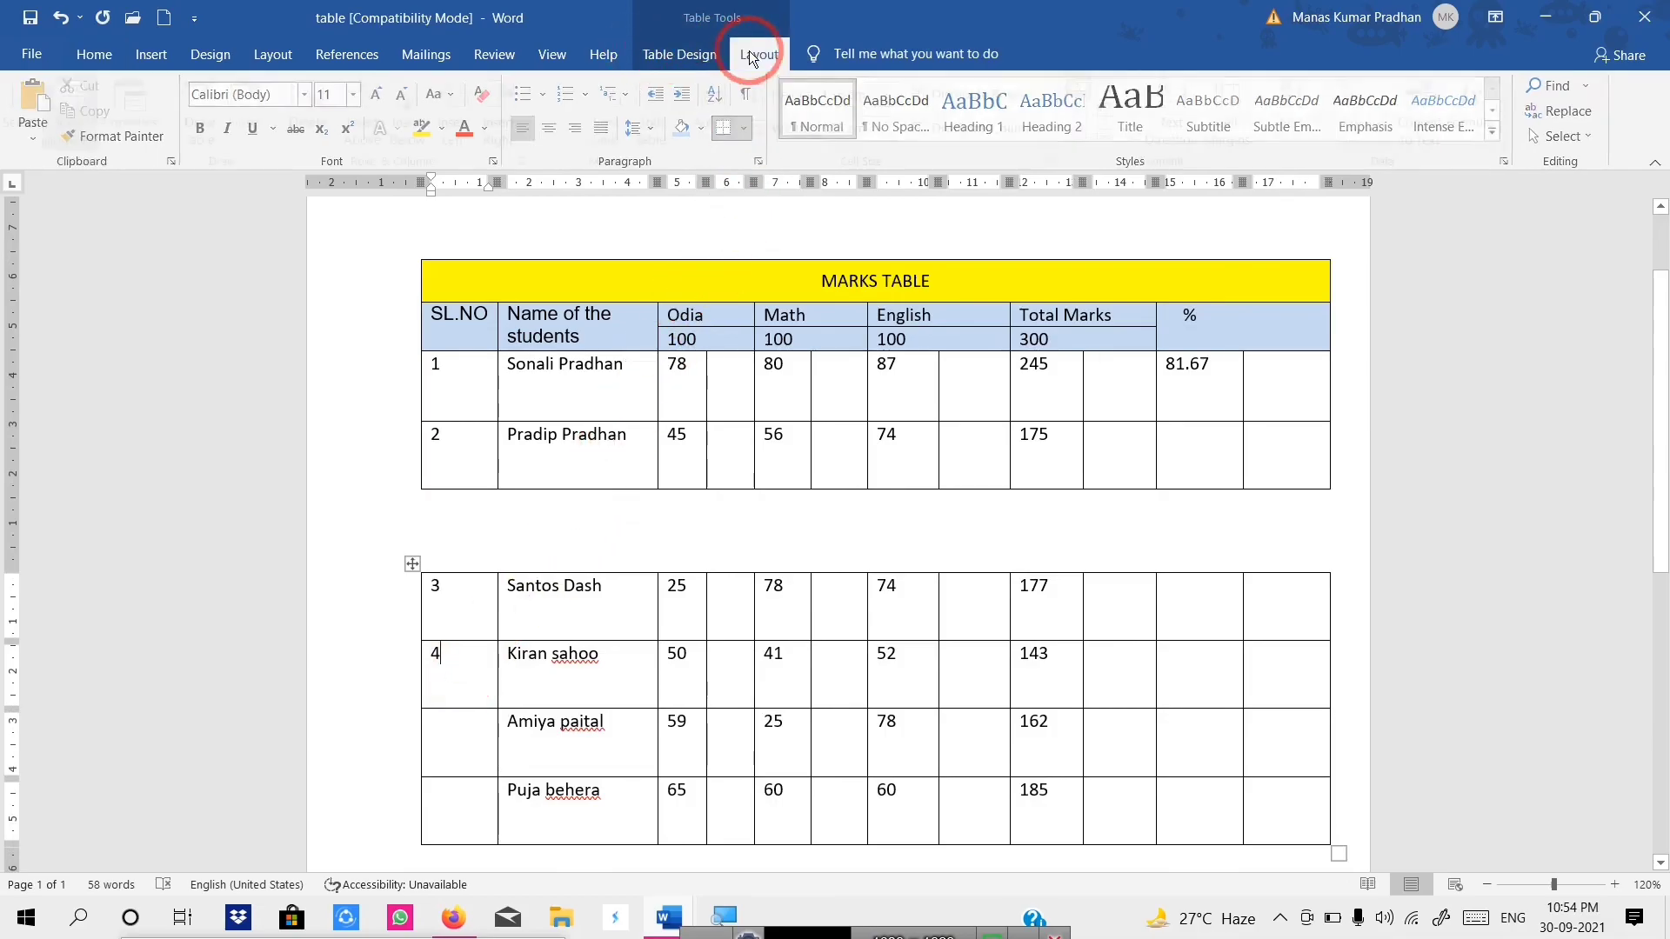
pyautogui.click(661, 121)
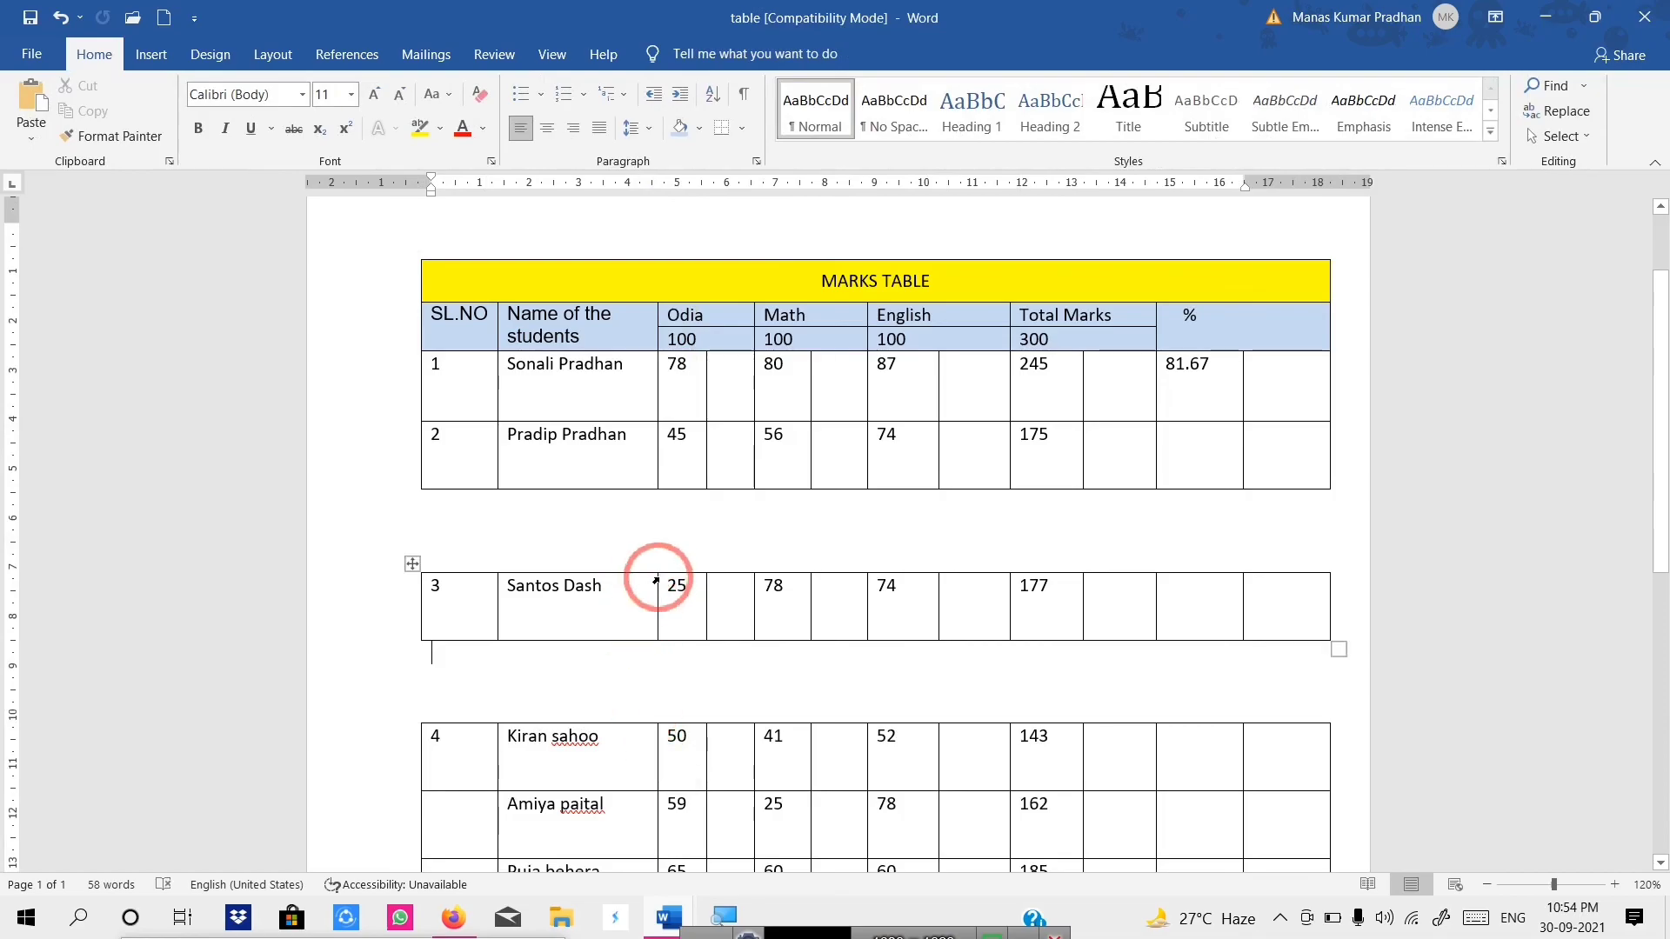
pyautogui.click(771, 358)
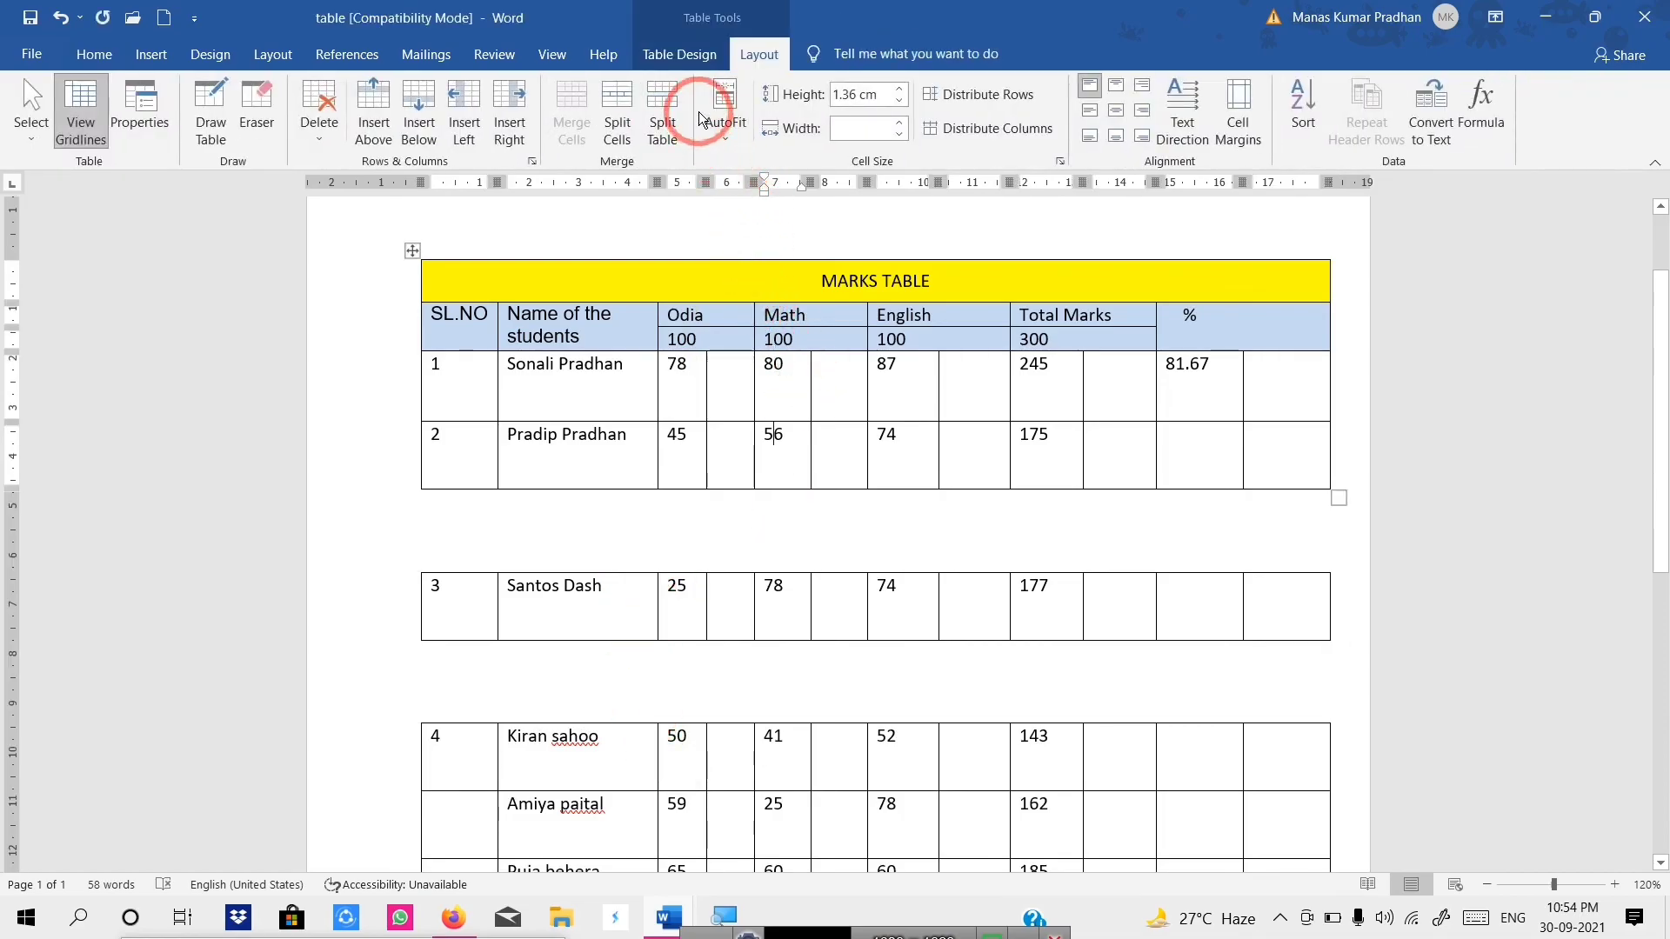